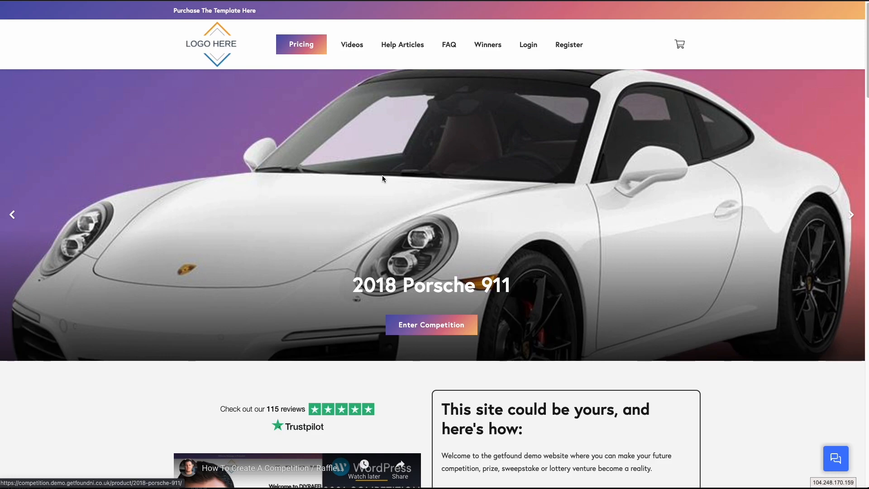
Examine the demo homepage's competition cards under Welcome to DIY RAFFLE, including ticket sales, prices, limits and countdown timers.
scroll(295, 137, "down", 15)
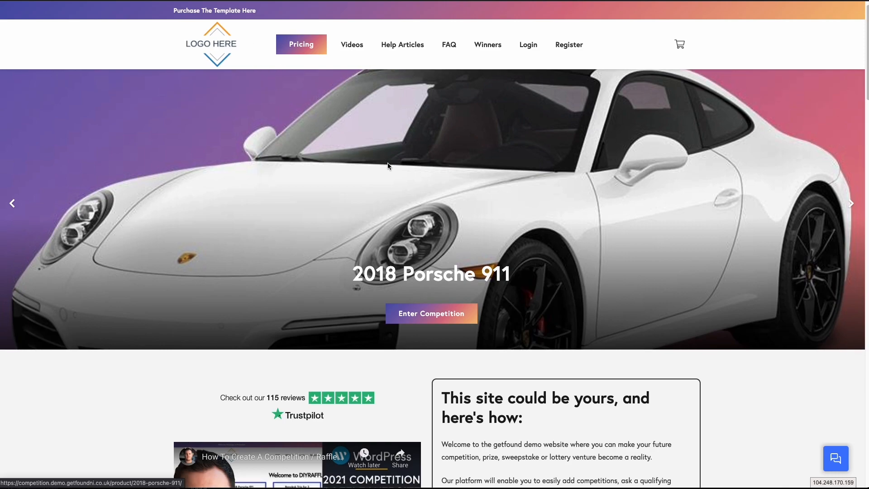
scroll(227, 144, "up", 3)
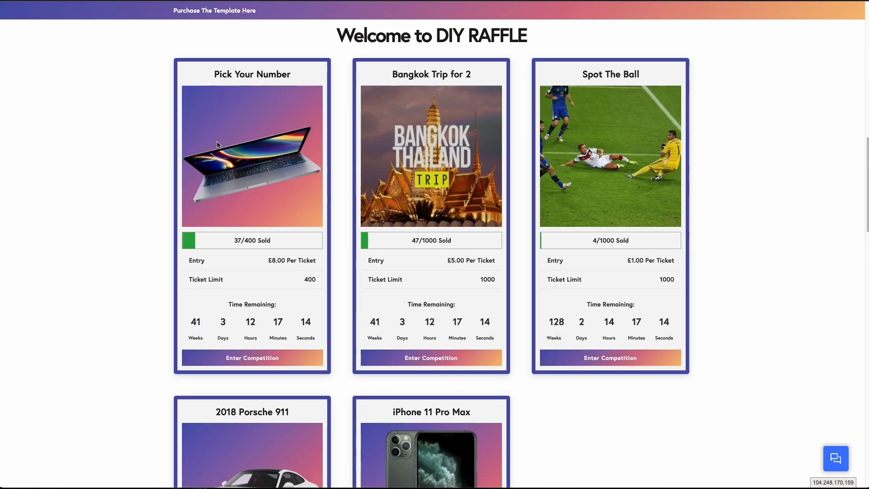
left_click_drag(228, 314, 315, 333)
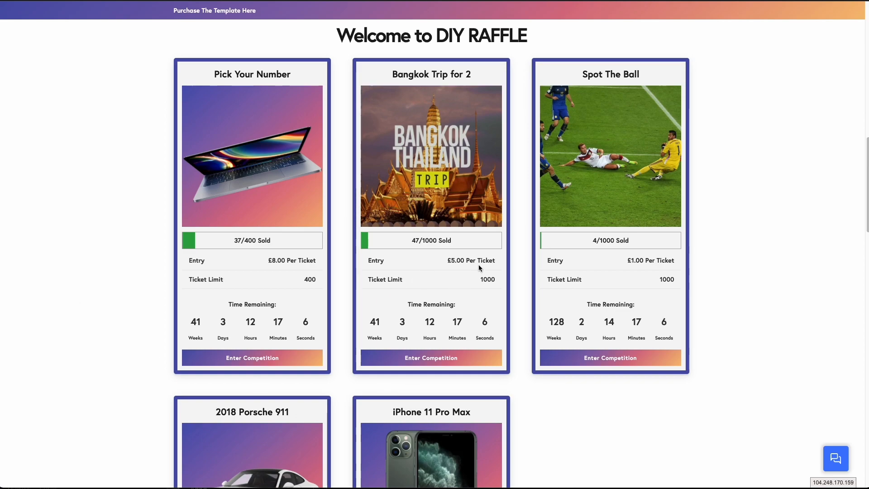
left_click_drag(206, 326, 261, 339)
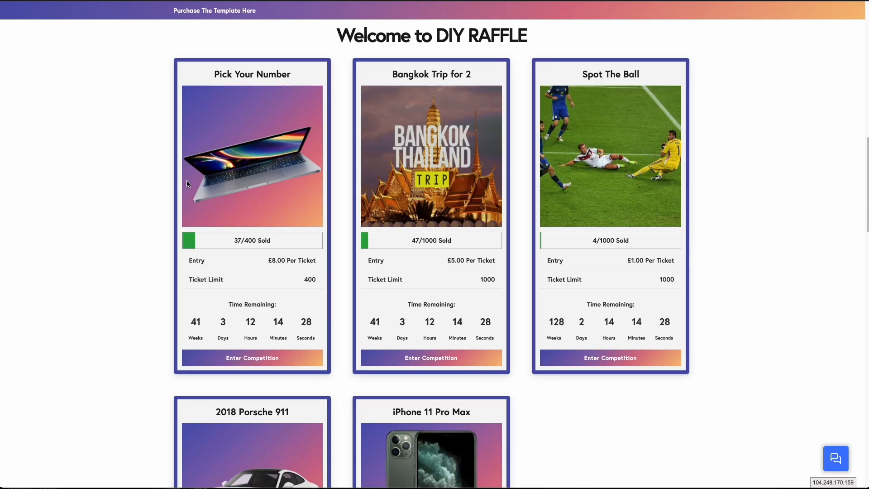
scroll(116, 176, "up", 3)
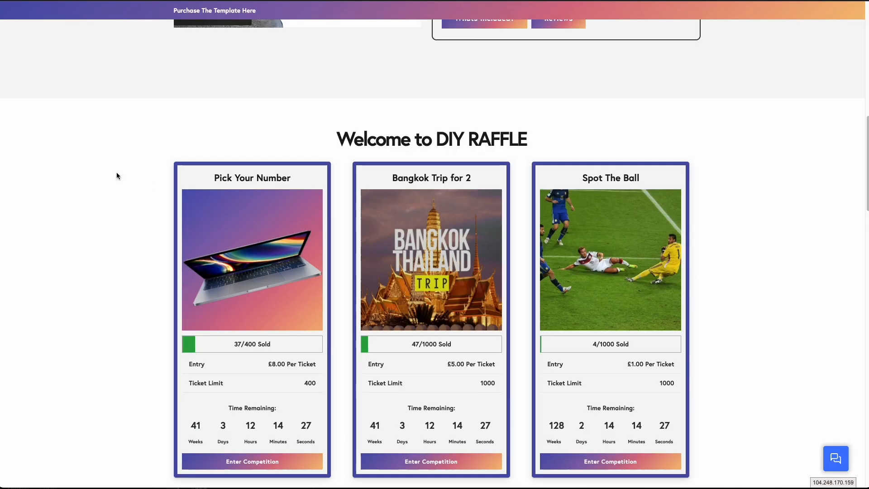
scroll(117, 176, "up", 10)
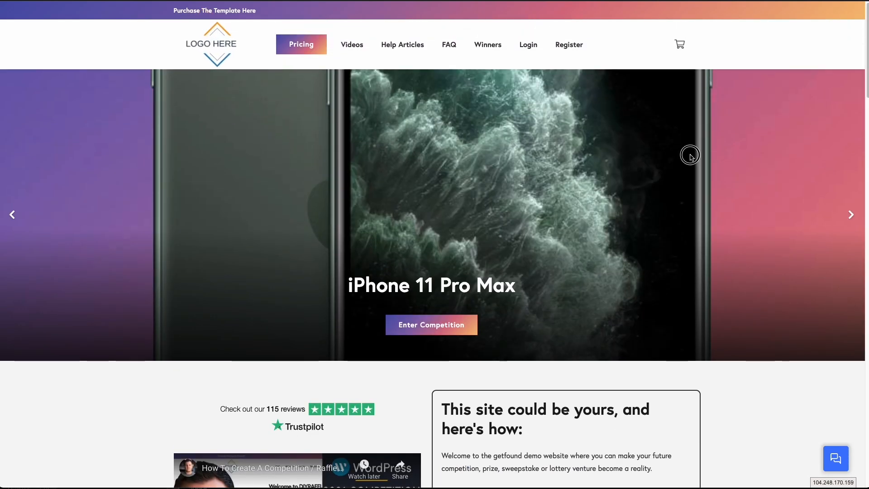
Review the rest of the demo homepage: the How to Play section, the Our Lucky Winners section and the footer.
scroll(530, 167, "down", 10)
scroll(581, 171, "down", 20)
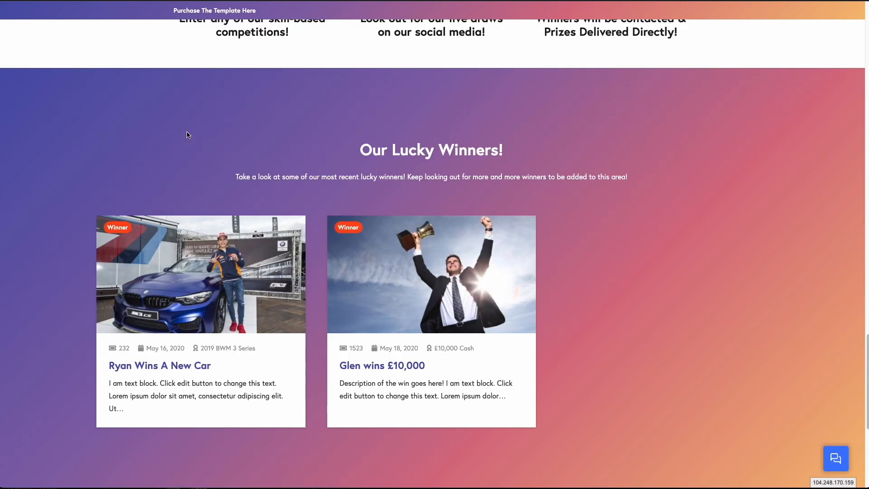
scroll(253, 127, "down", 4)
scroll(320, 117, "up", 4)
left_click_drag(370, 133, 481, 132)
left_click(483, 132)
scroll(484, 131, "down", 6)
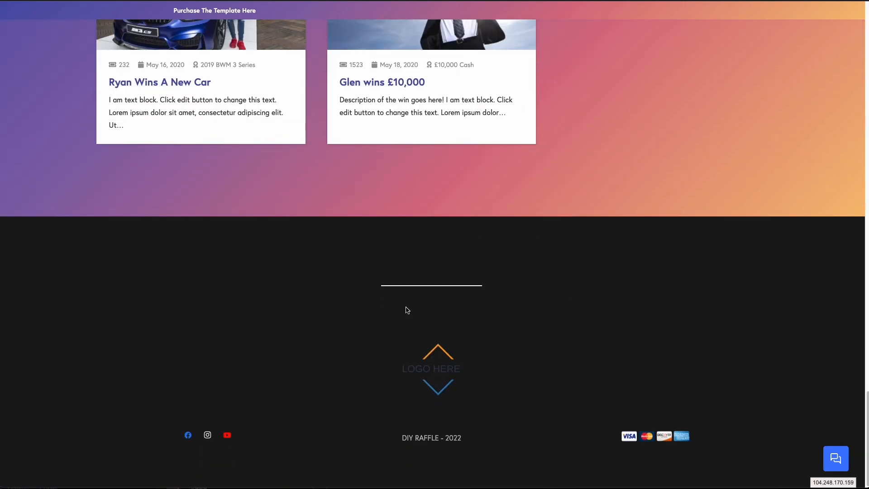
scroll(393, 306, "up", 10)
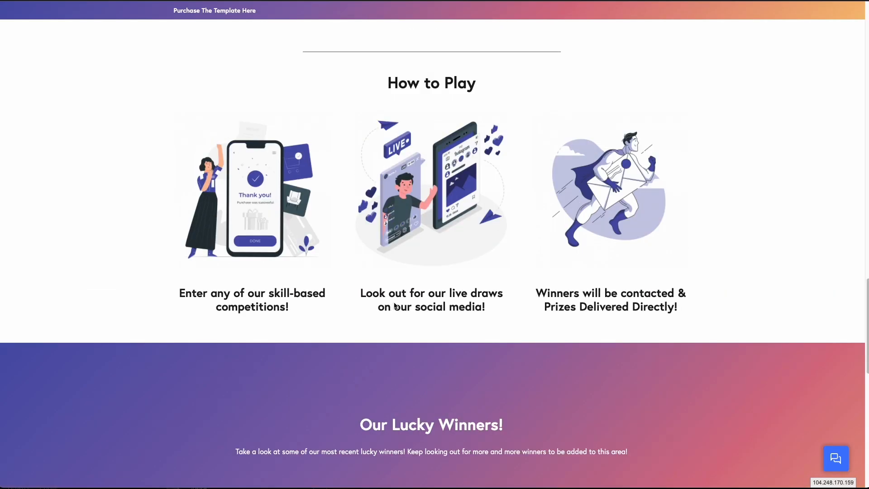
scroll(394, 306, "up", 10)
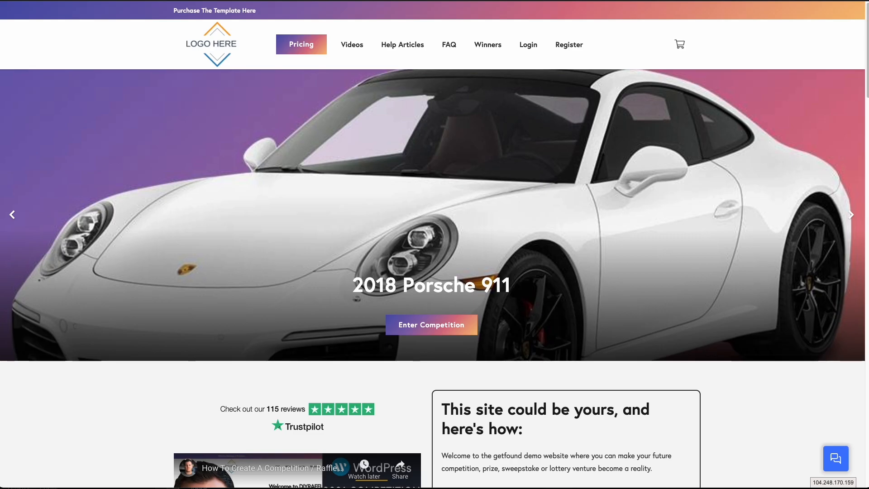
Open the Gadget Prizes website in a new tab and view its Completed Competitions page.
key("super+t")
type("ga")
key("Return")
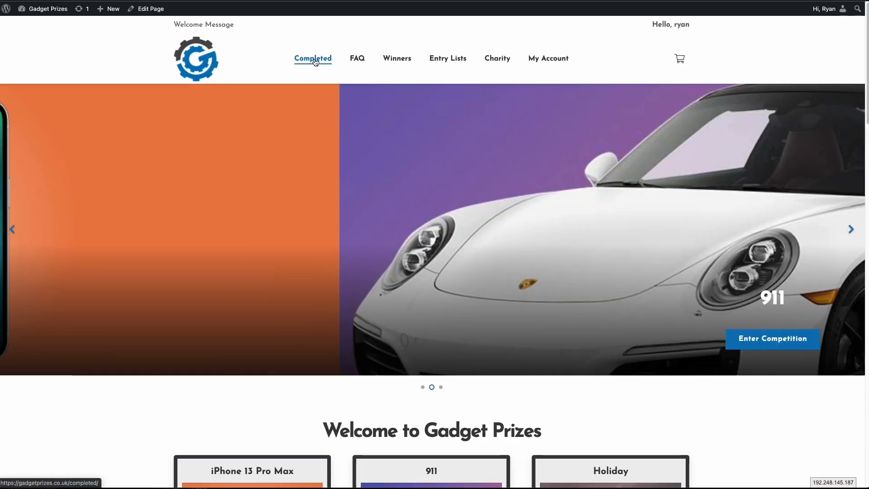
left_click(316, 61)
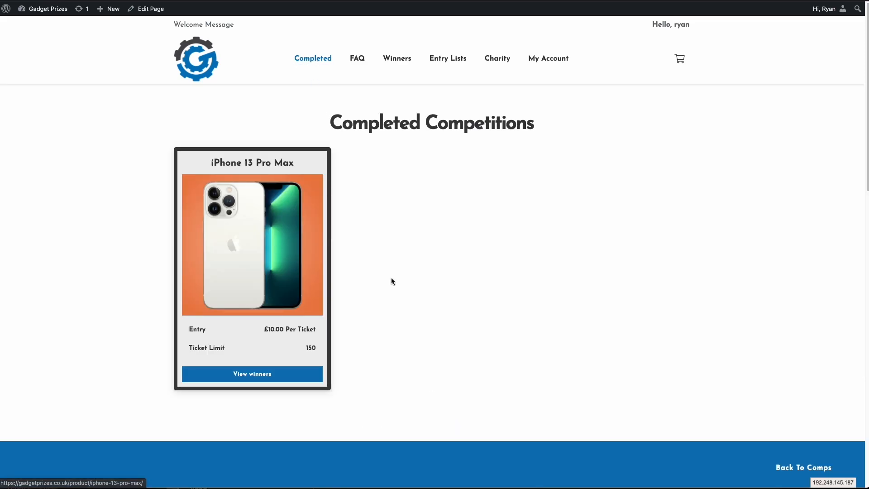
left_click_drag(329, 123, 519, 119)
left_click(519, 120)
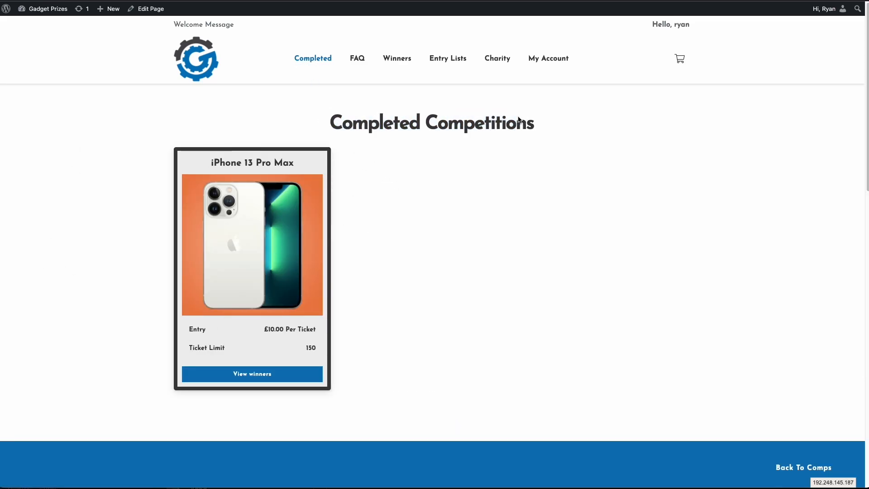
View the details of the order listed in My Account and examine its winning ticket information.
left_click(548, 59)
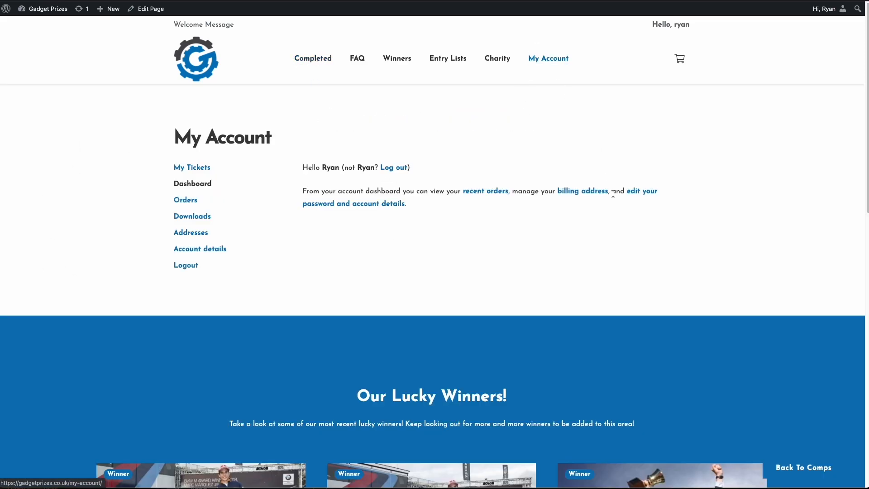
left_click(192, 202)
left_click_drag(381, 185, 489, 186)
left_click(490, 187)
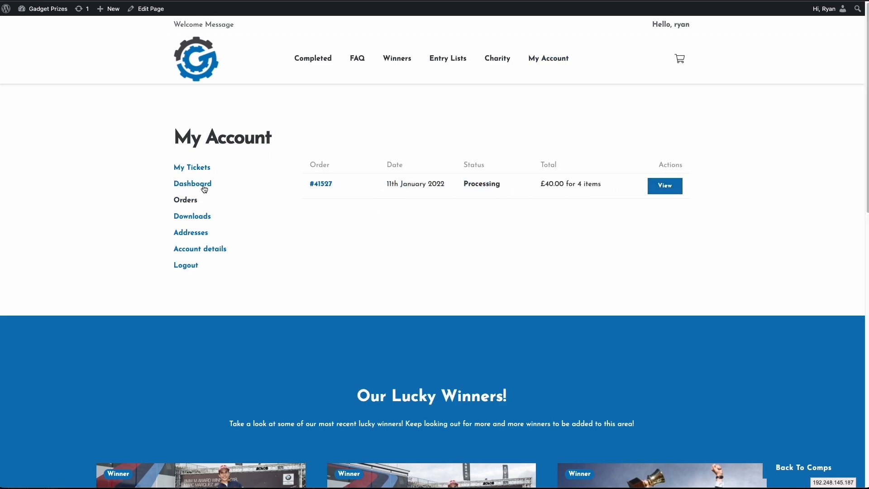
left_click(670, 189)
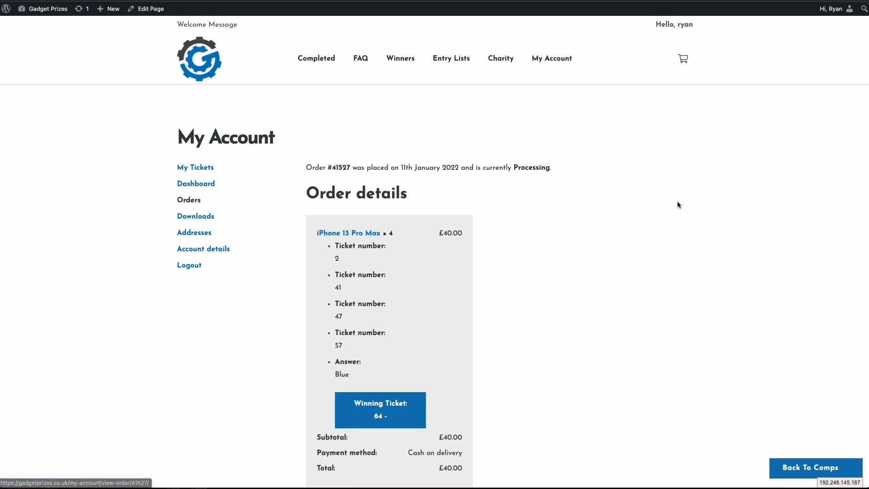
left_click_drag(357, 405, 413, 420)
left_click(413, 420)
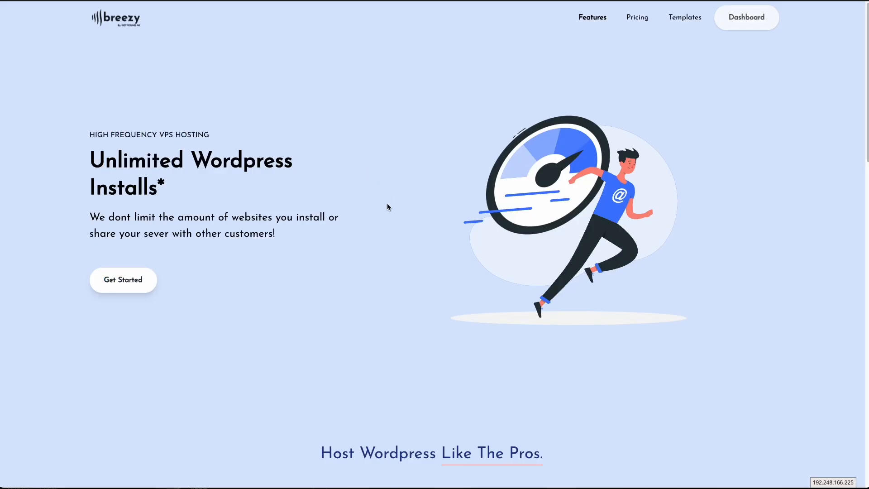
Open the Gadget server in the Breezy dashboard and create a new site on it with the domain update.getfoundni.co.uk.
left_click(746, 18)
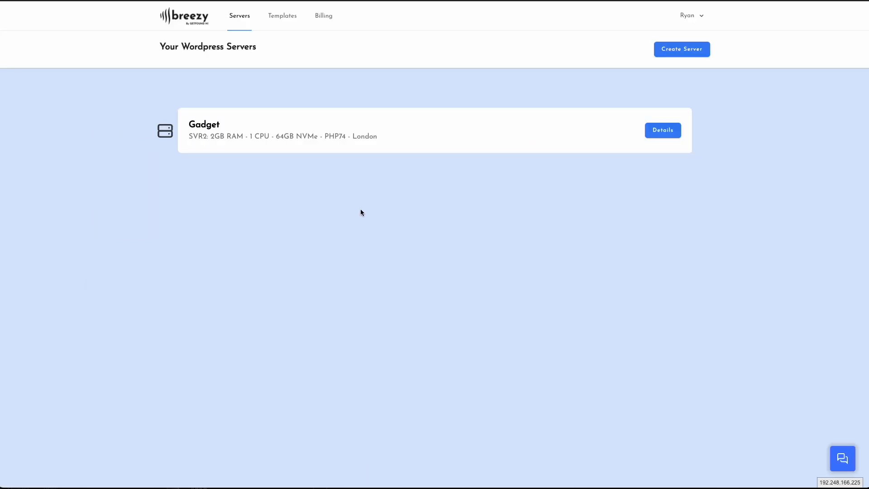
left_click(332, 132)
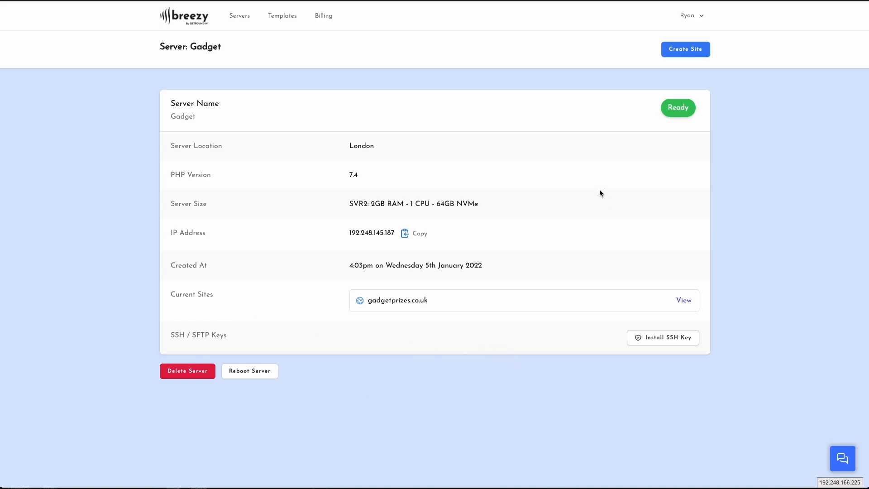
left_click(683, 52)
type("updates.")
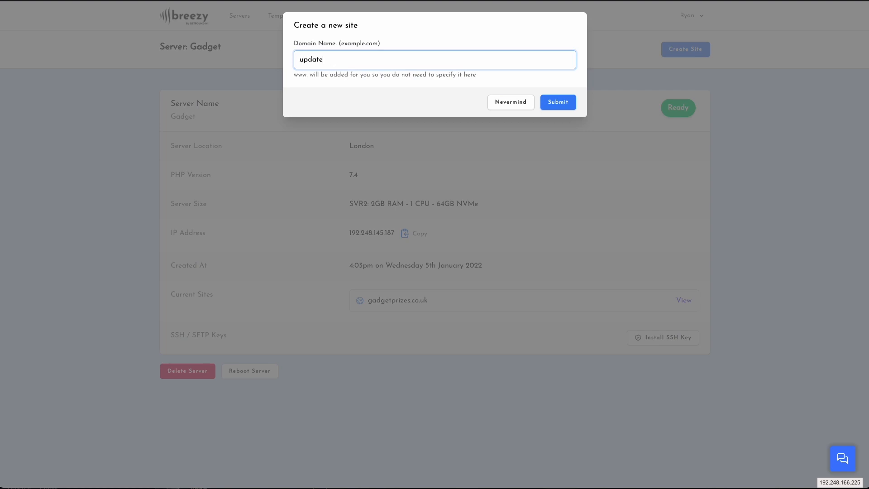
type("oundni.co.uk")
left_click(558, 102)
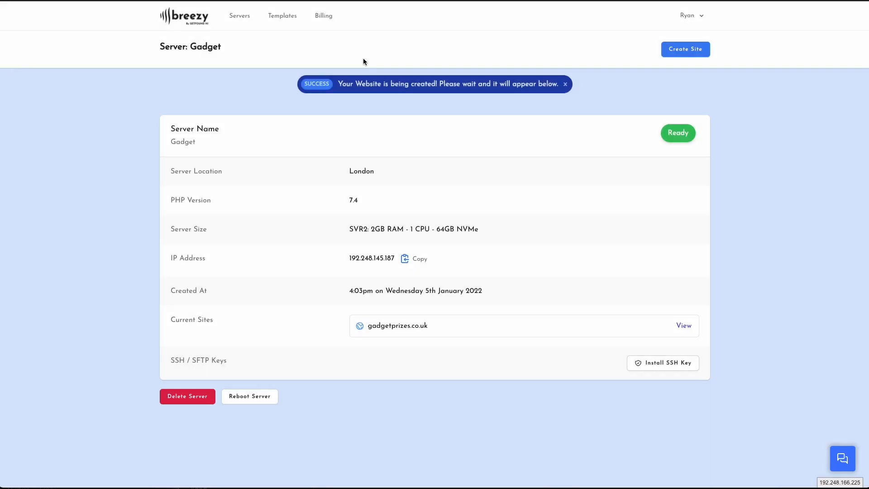
left_click_drag(338, 85, 495, 87)
left_click(433, 91)
left_click_drag(439, 85, 543, 97)
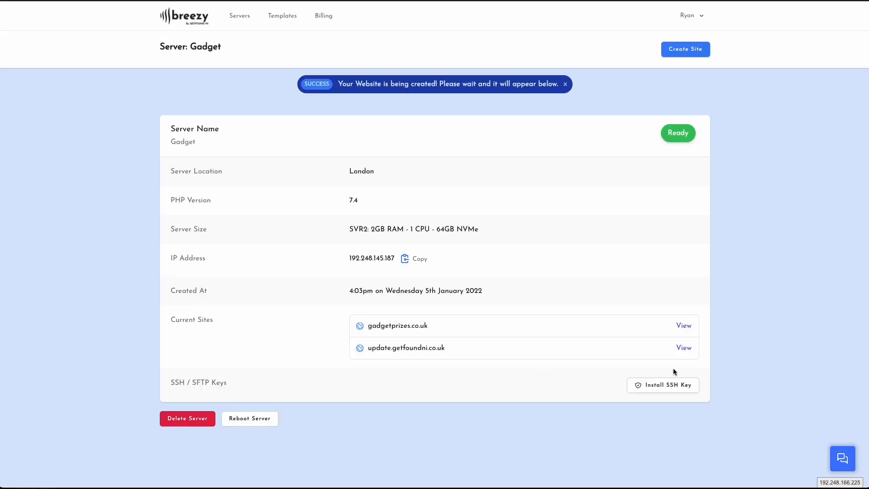
Open the new update.getfoundni.co.uk site from its site details and go to its /wp-admin login page.
left_click(684, 348)
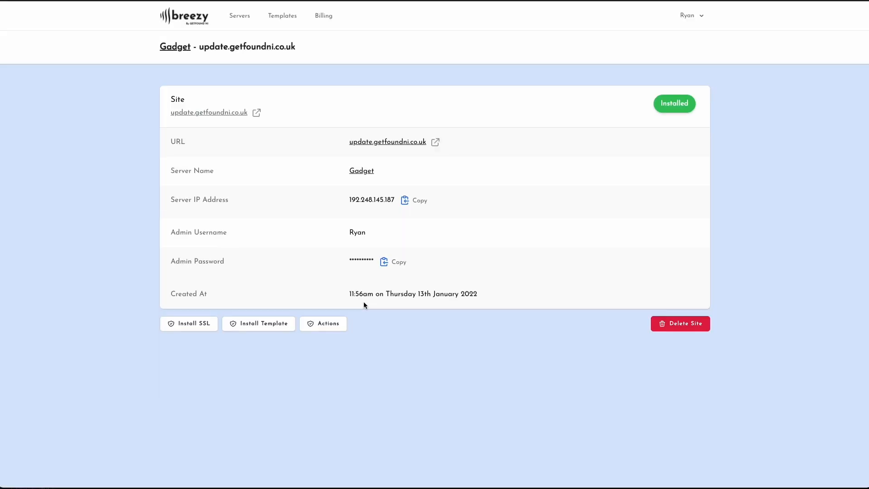
left_click(382, 142)
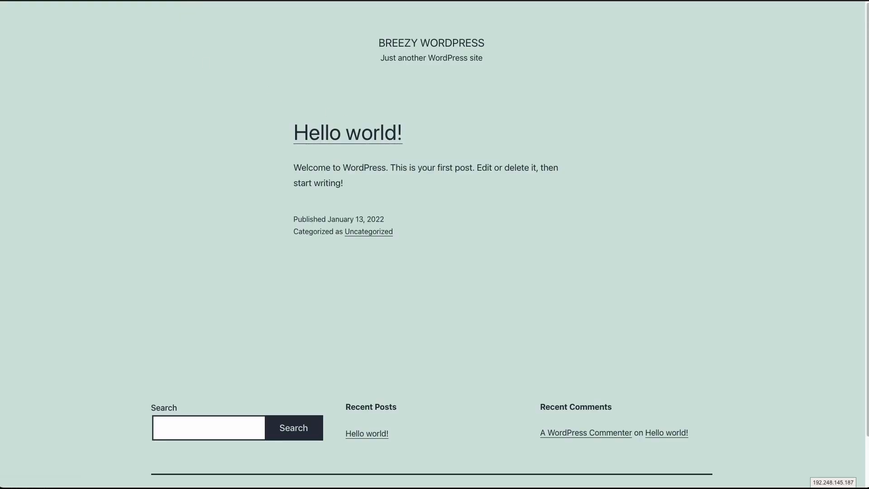
type("/wp-admin")
key("Return")
Copy the admin username and admin password from the Breezy site details into the WordPress login form and log in.
key("ctrl+shift+Tab")
double_click(358, 232)
key("super+c")
key("ctrl+Tab")
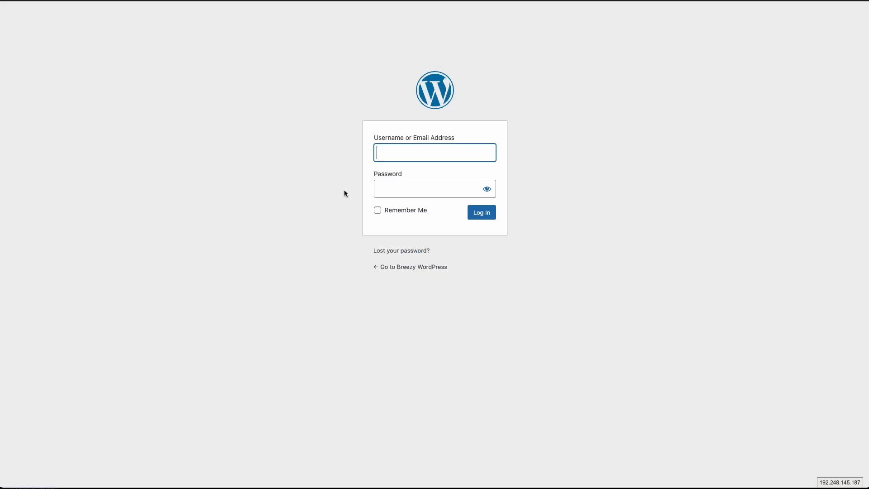
key("super+v")
key("ctrl+shift+Tab")
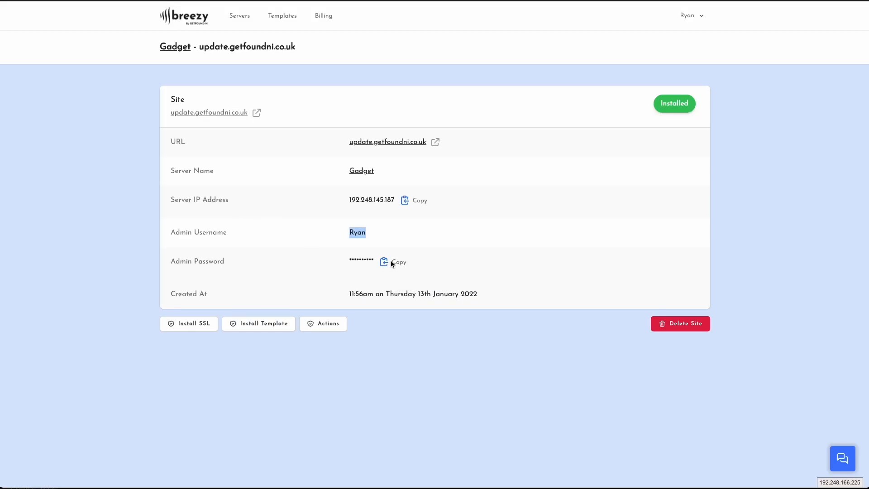
key("ctrl+Tab")
key("Tab")
key("super+v")
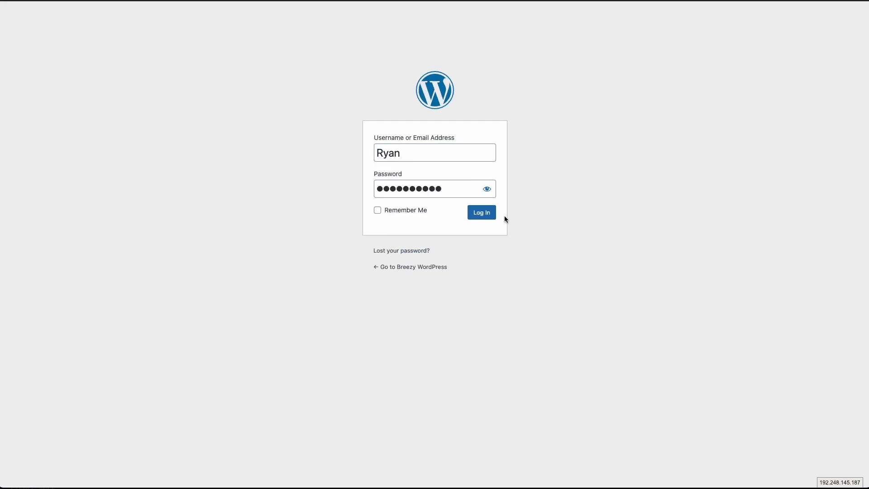
left_click(493, 214)
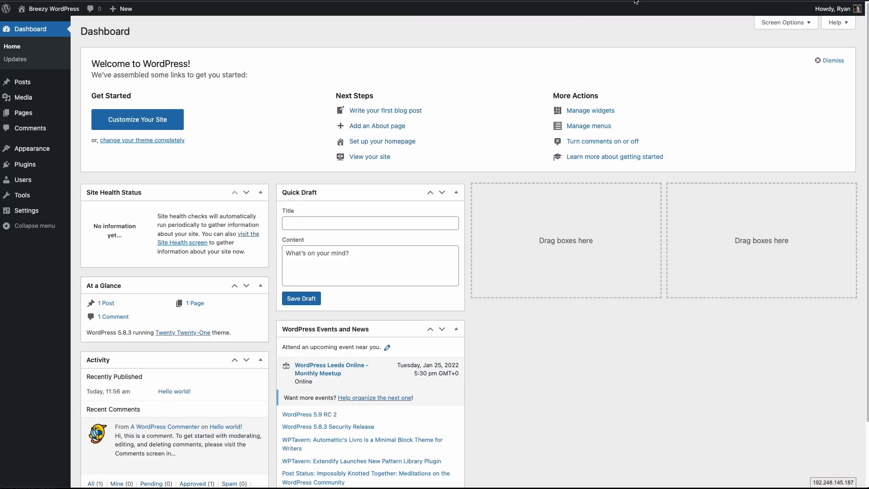
Upload the All-In-One-WP-Migration-With-Import-master (1).zip plugin, install it and activate it.
mouse_move(25, 163)
left_click(93, 181)
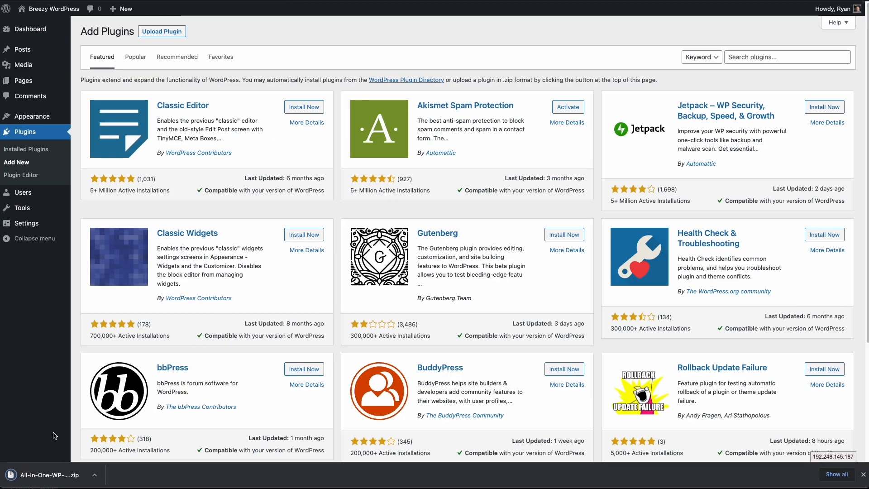
left_click(165, 32)
left_click_drag(45, 475, 401, 119)
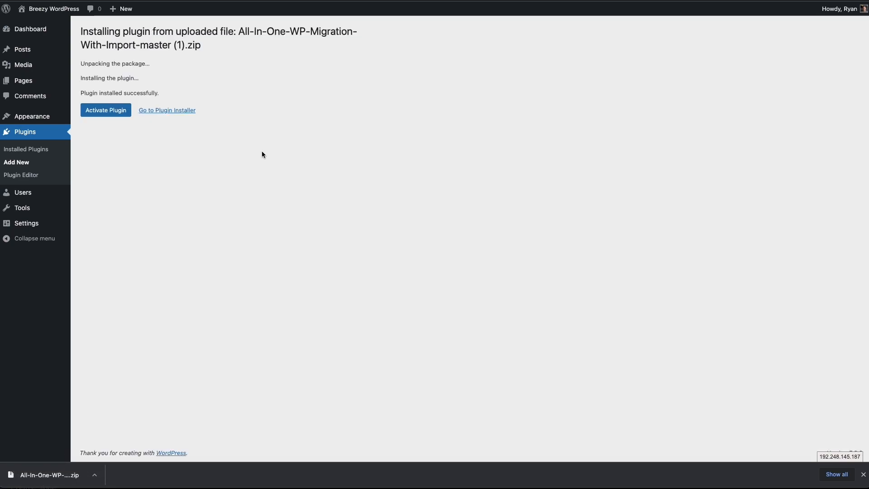
left_click(115, 111)
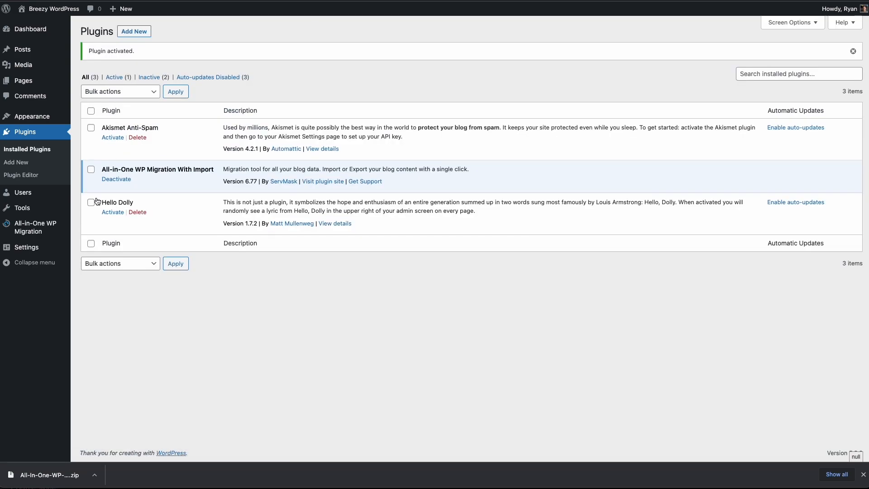
Upload the wpress file for import in All-in-One WP Migration and proceed with overwriting the website.
left_click(46, 232)
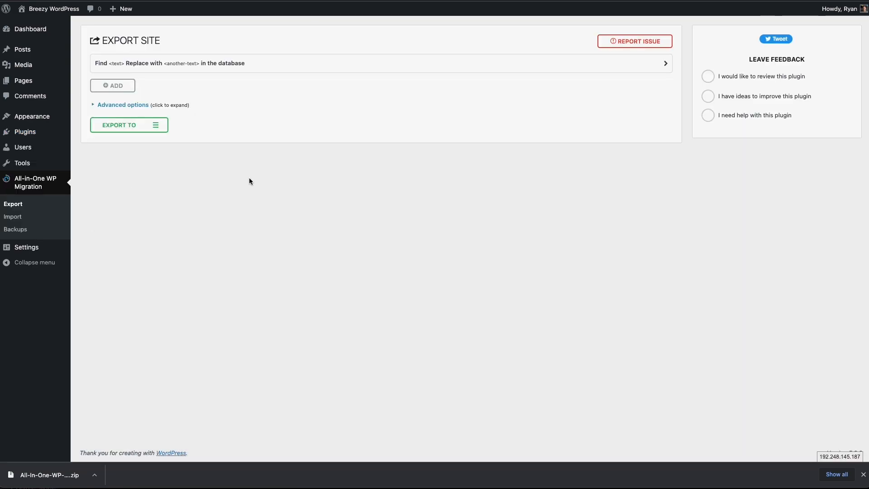
left_click(17, 216)
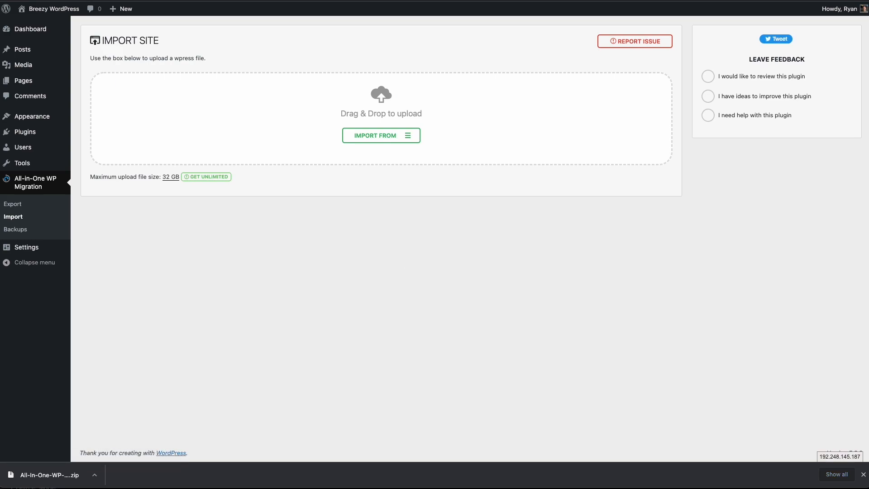
left_click_drag(45, 475, 353, 148)
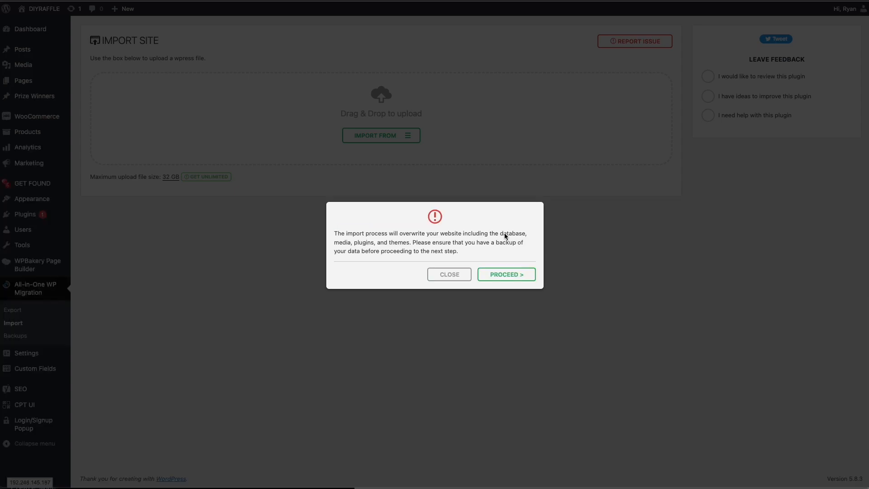
left_click(507, 275)
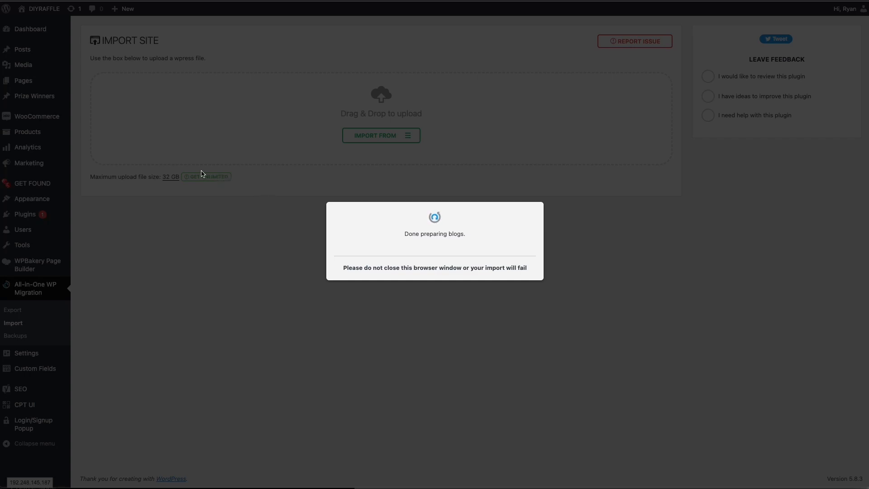
Finish the wpress import and visit the DIYRAFFLE site to look through its homepage.
left_click(423, 271)
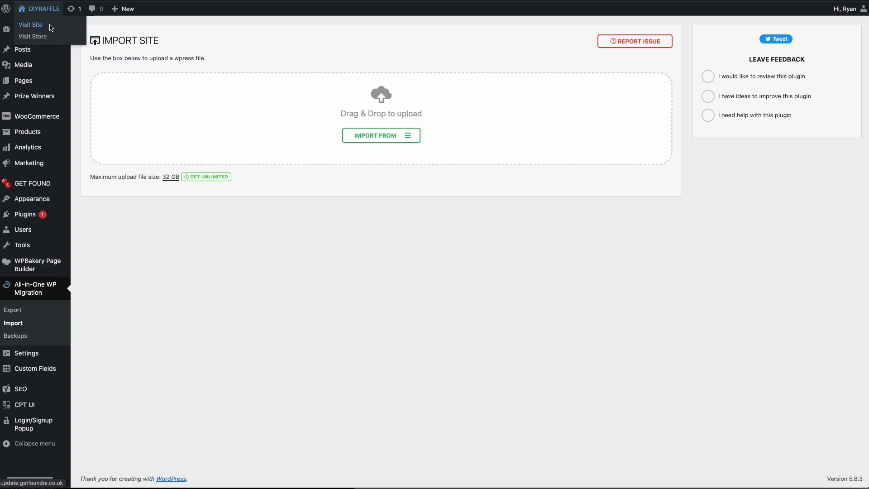
left_click(50, 25)
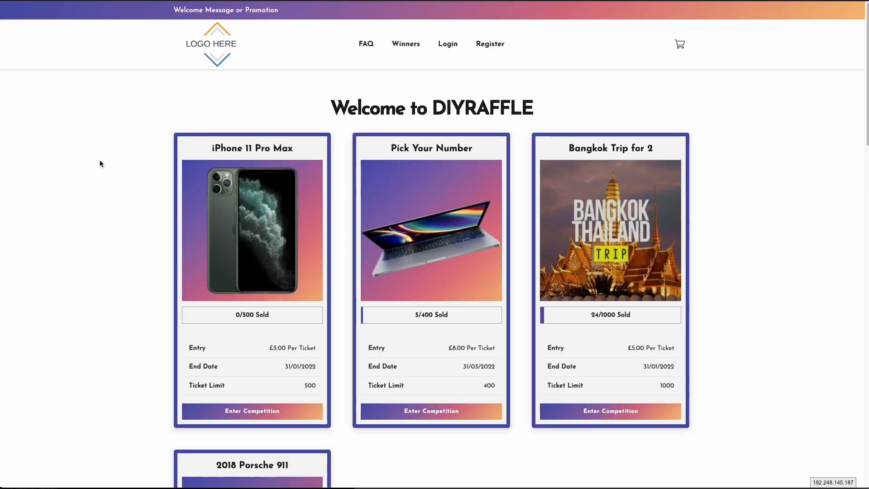
scroll(100, 162, "down", 15)
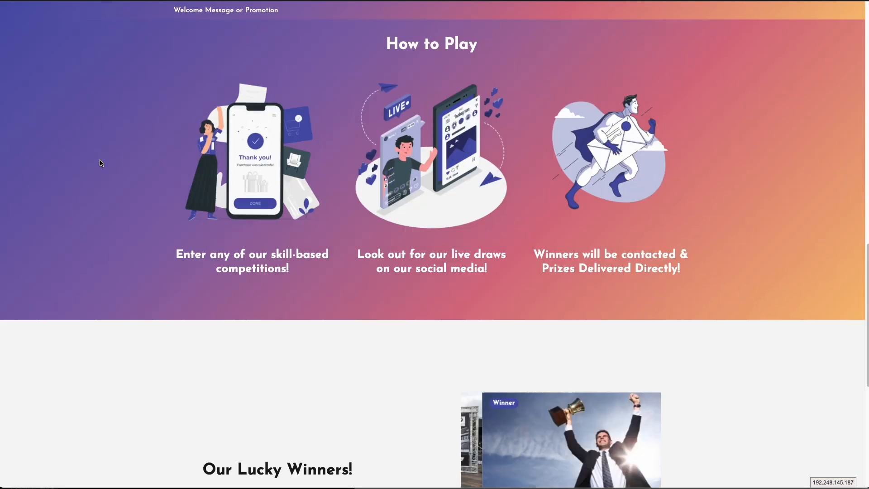
scroll(100, 163, "up", 20)
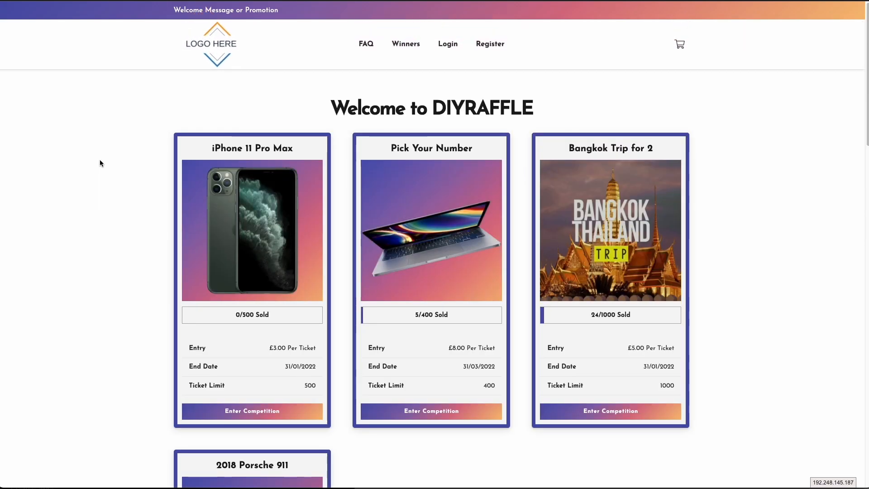
scroll(100, 163, "down", 12)
scroll(100, 163, "down", 4)
scroll(100, 163, "up", 20)
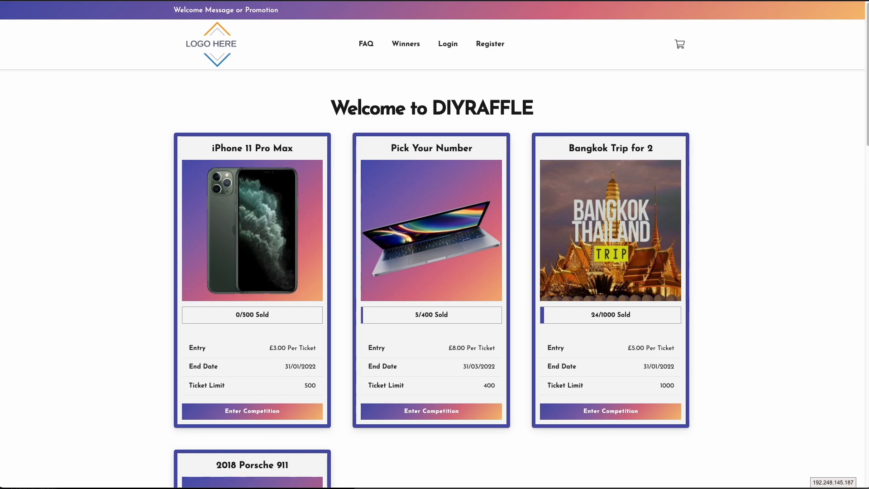
Go to update.getfoundni.co.uk/wp-admin and postpone the administration email verification to reach the dashboard.
type("/wp-admn")
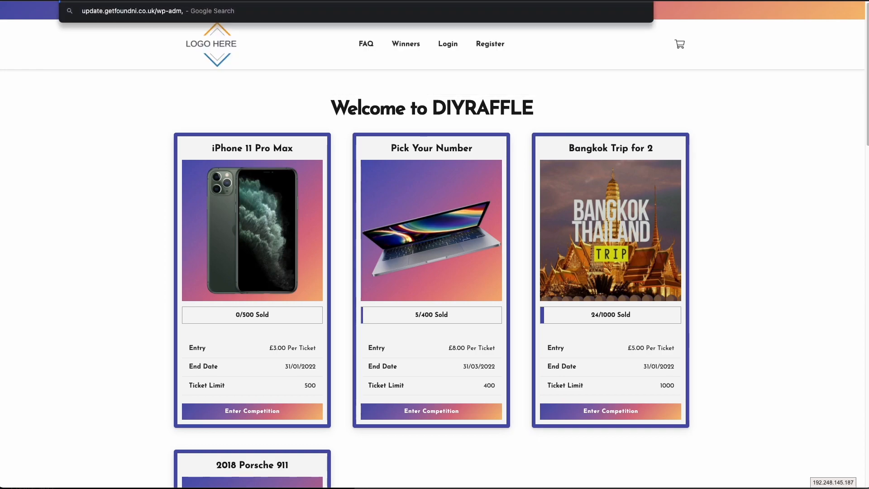
key("BackSpace")
type("n")
key("BackSpace")
type("in")
key("Return")
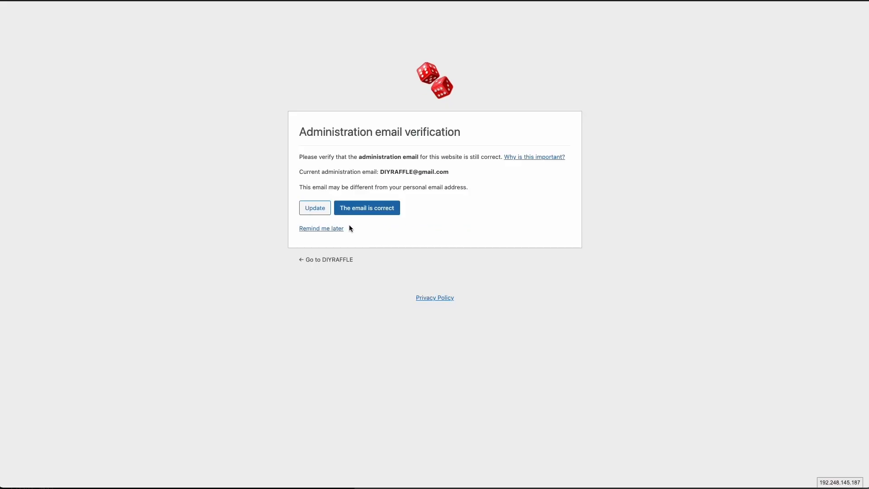
left_click(320, 228)
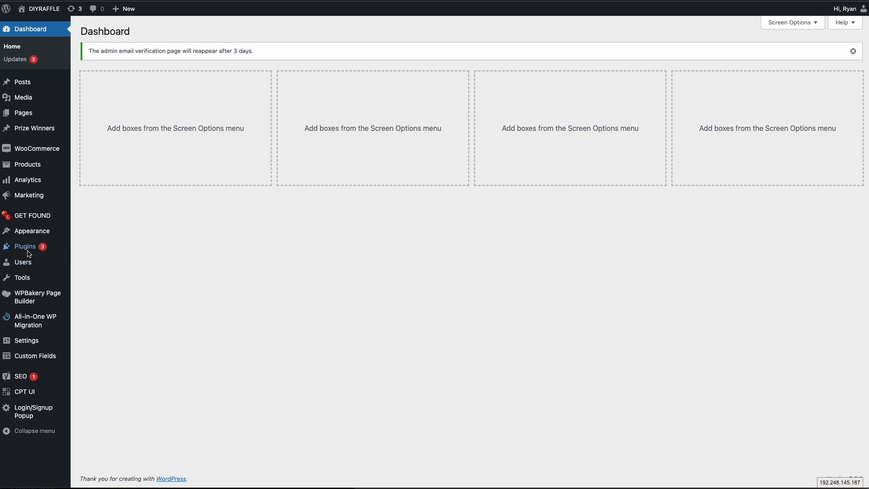
Open the installed plugins list and examine the Advanced Custom Fields entry.
mouse_move(28, 248)
left_click(101, 249)
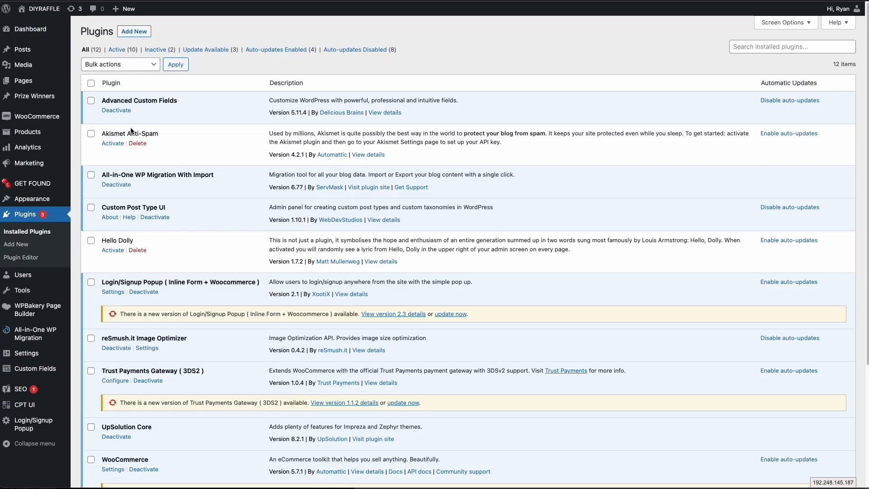
left_click_drag(103, 101, 198, 103)
left_click(181, 129)
Upload gfni-raffle-core-plugin-master.zip as a new plugin, install it and try to activate it.
left_click(128, 33)
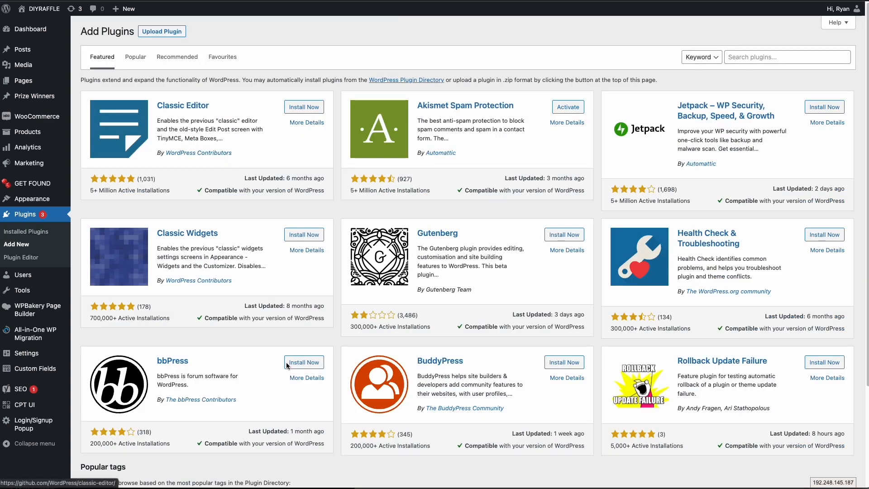
left_click(171, 34)
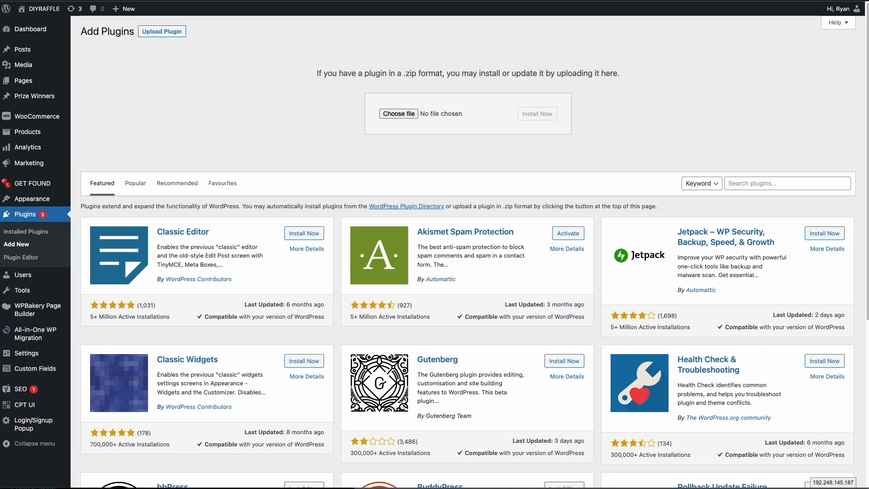
left_click_drag(553, 73, 400, 113)
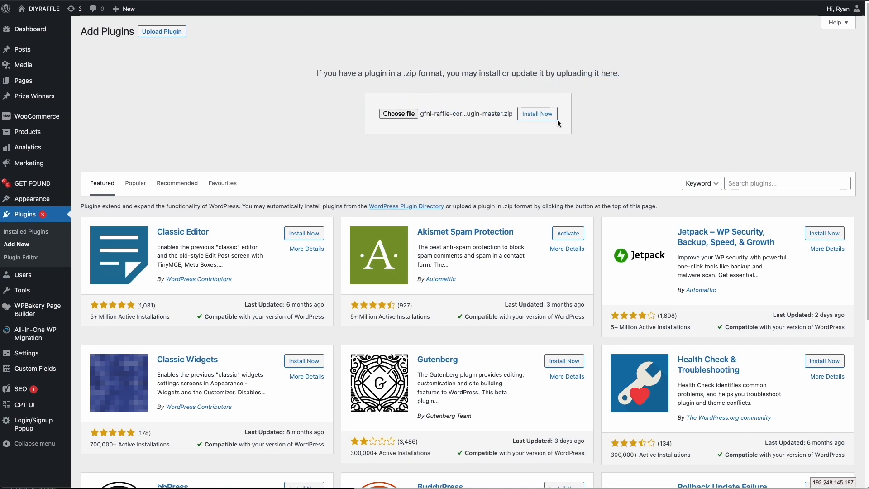
left_click(537, 114)
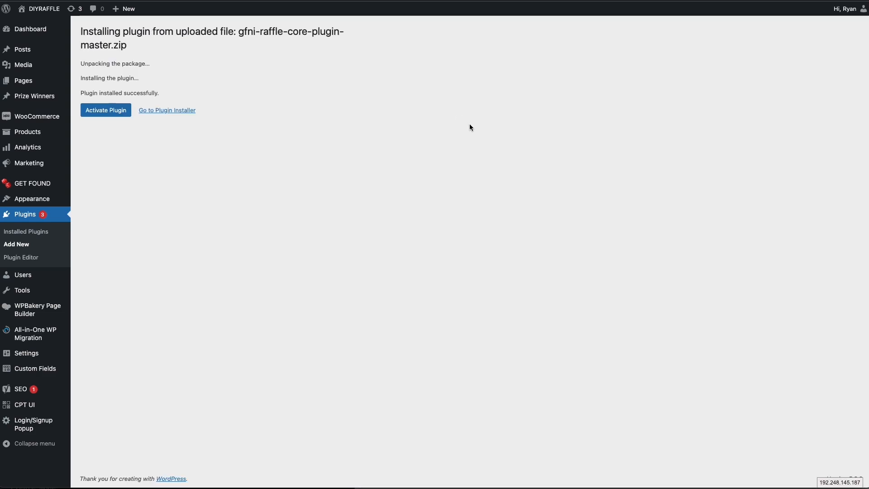
left_click(121, 114)
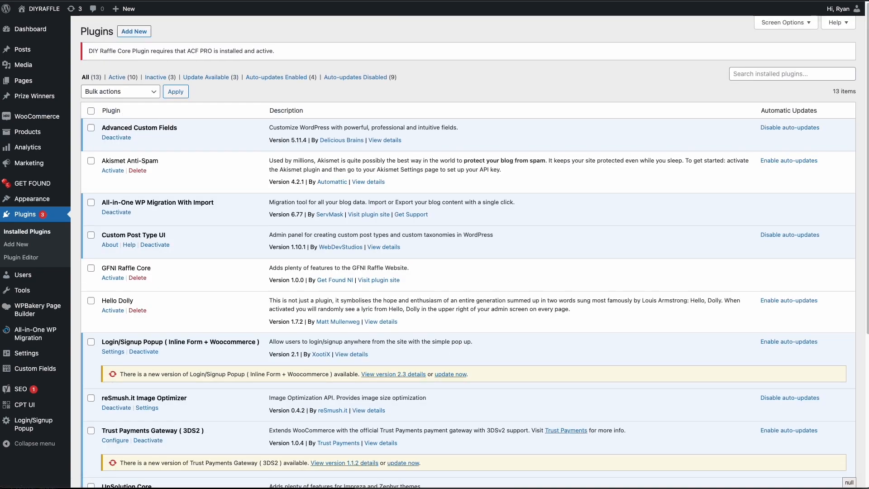
Read the raffle plugin's requirement notice, and upload, install and activate advanced-custom-fields-pro (1).zip.
left_click_drag(89, 50, 278, 51)
left_click(308, 51)
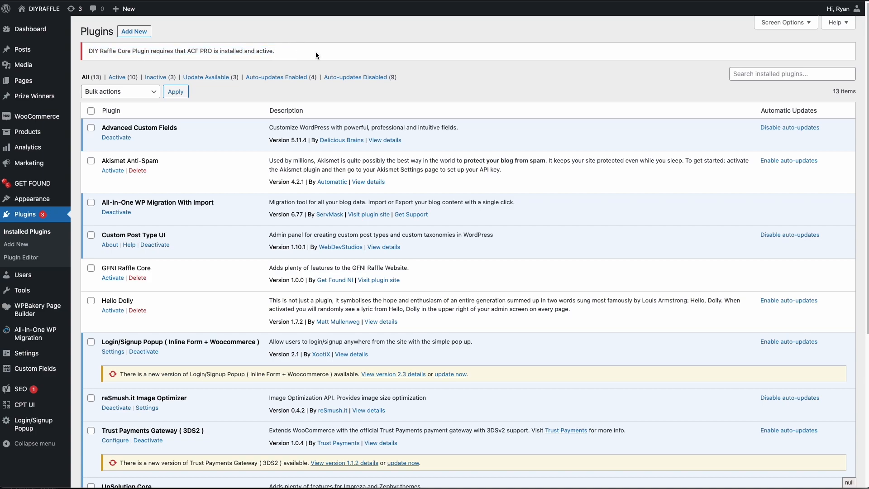
left_click(139, 31)
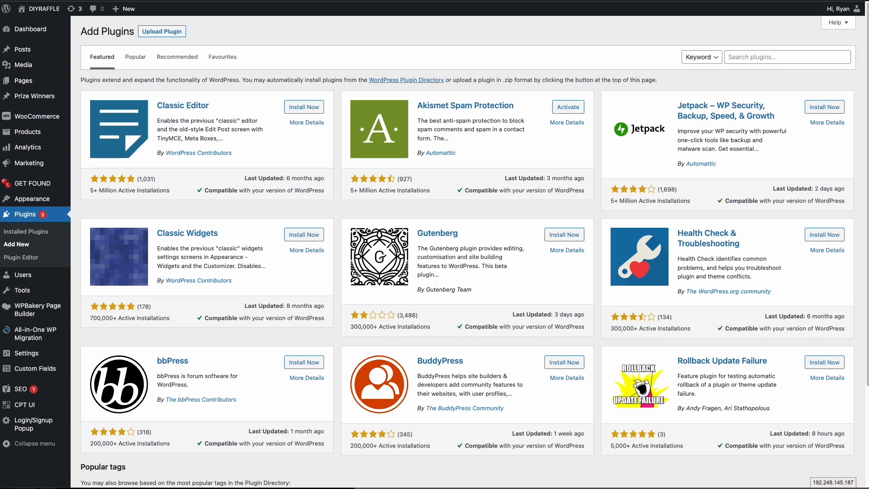
left_click(159, 31)
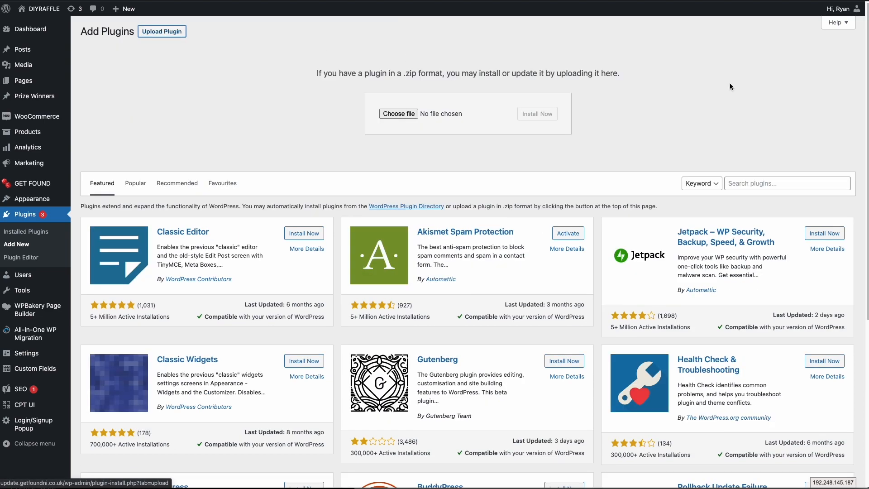
left_click_drag(539, 85, 416, 115)
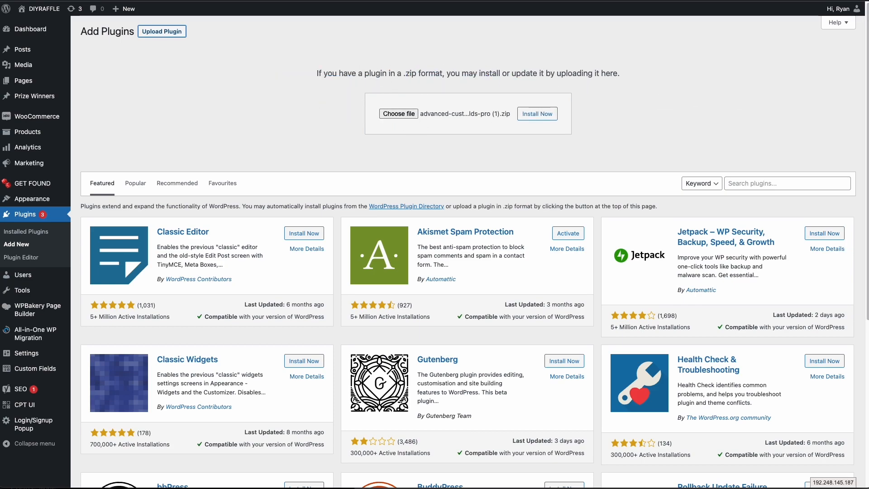
left_click(538, 115)
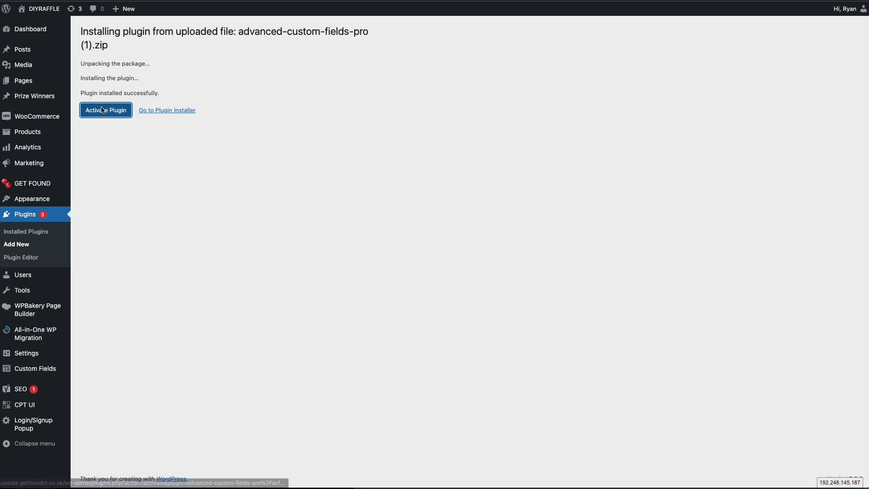
left_click(102, 110)
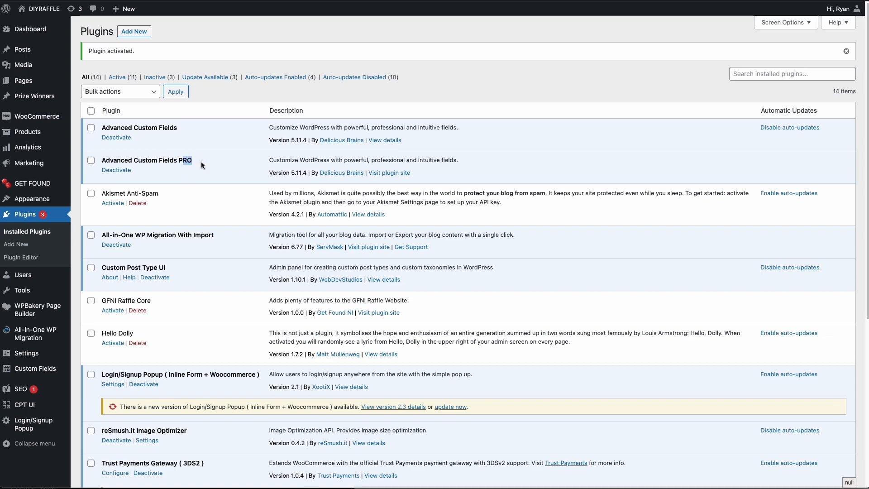
Deactivate and delete the non-PRO Advanced Custom Fields plugin, and activate GFNI Raffle Core, reloading the plugin list.
left_click(118, 139)
left_click(142, 139)
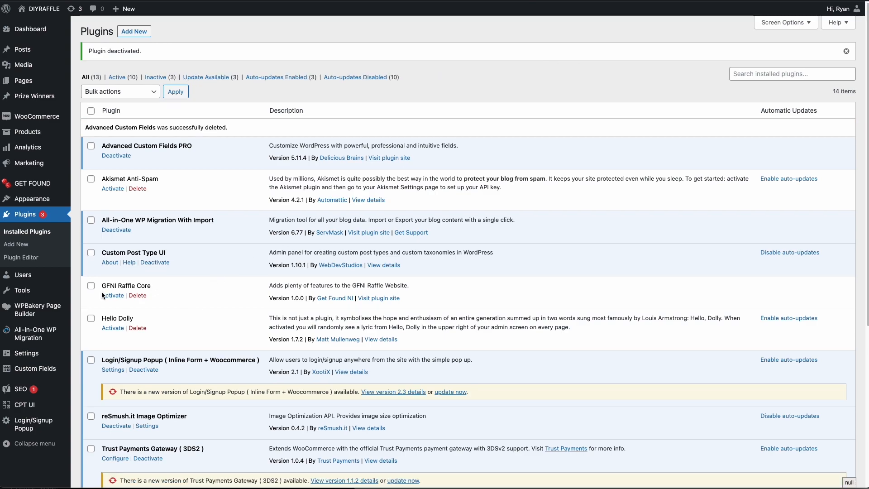
left_click(112, 295)
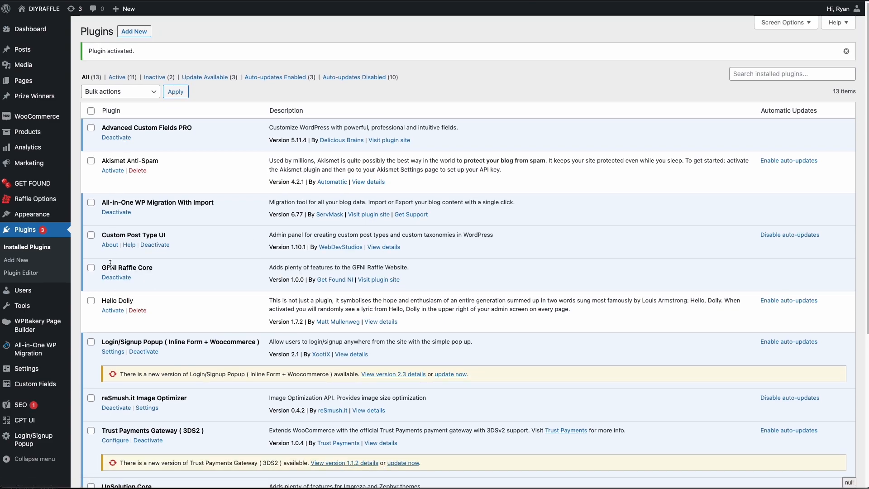
left_click(148, 267)
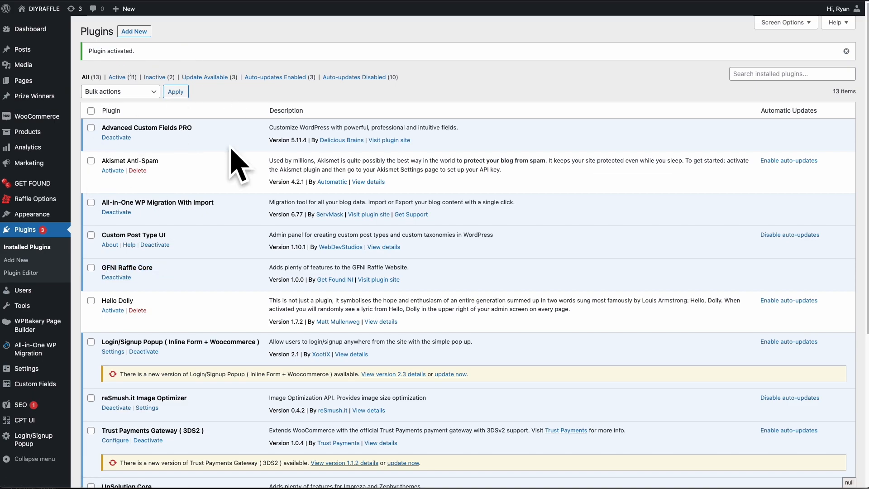
key("super+r")
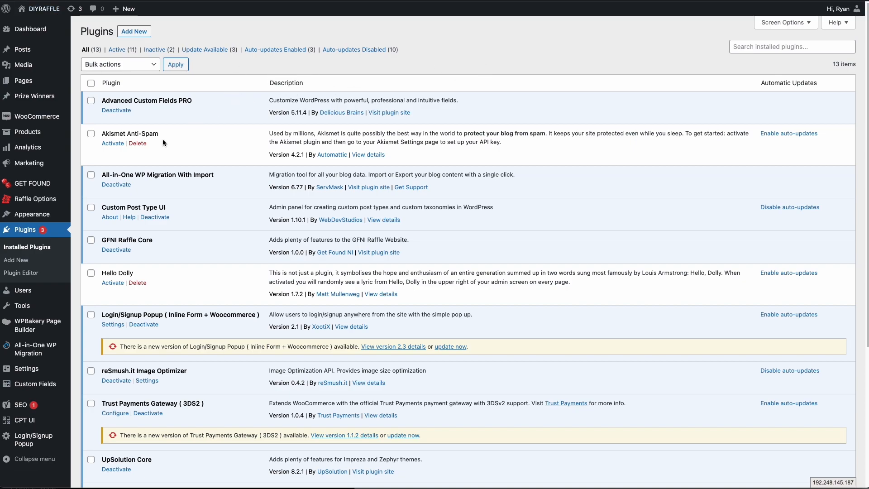
scroll(195, 119, "down", 1)
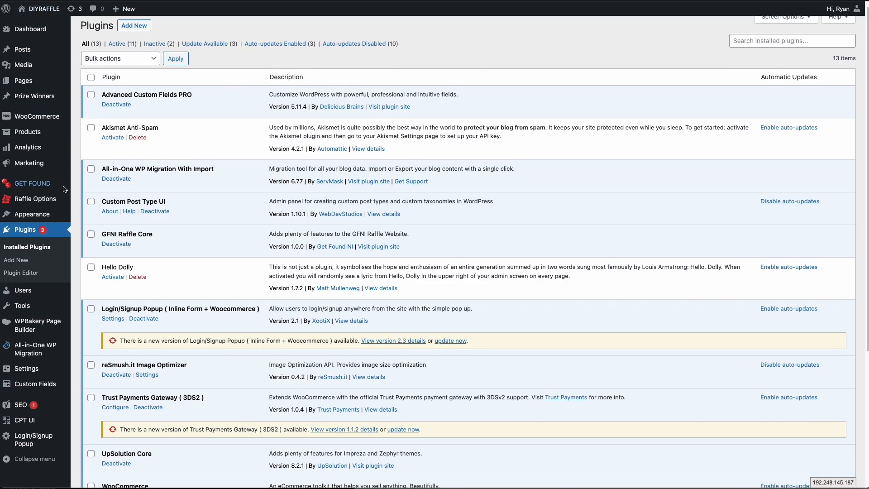
Open Raffle Options and look through its How To and Marketing tutorial video sections.
left_click(36, 197)
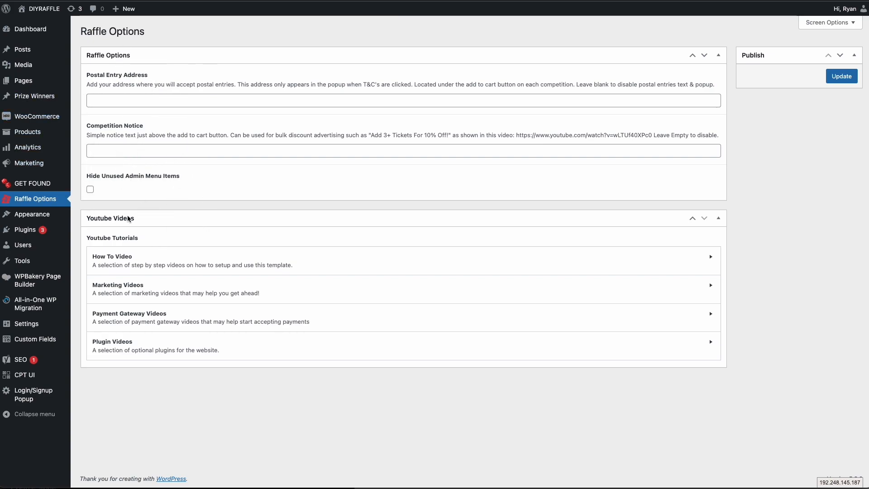
left_click(118, 252)
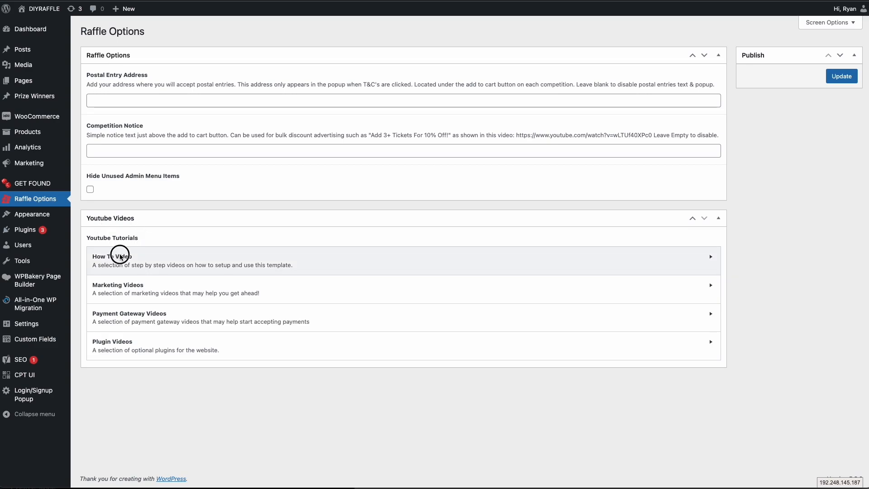
left_click(153, 269)
left_click(164, 286)
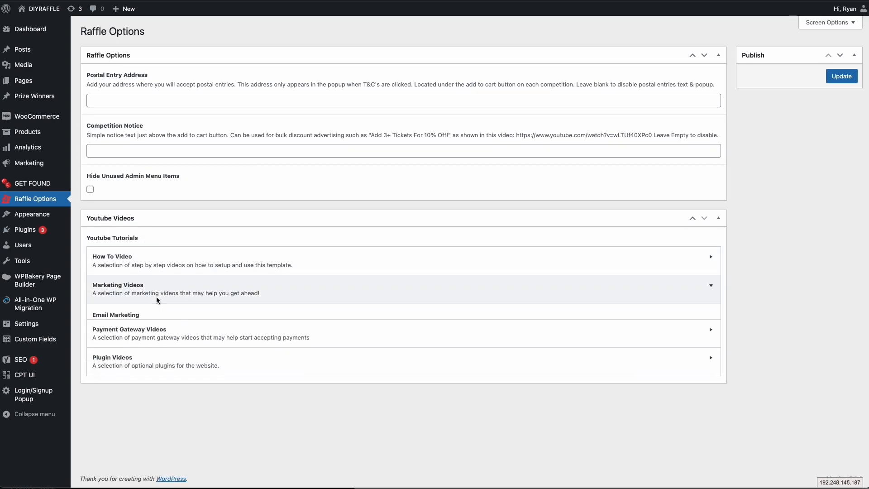
left_click(164, 305)
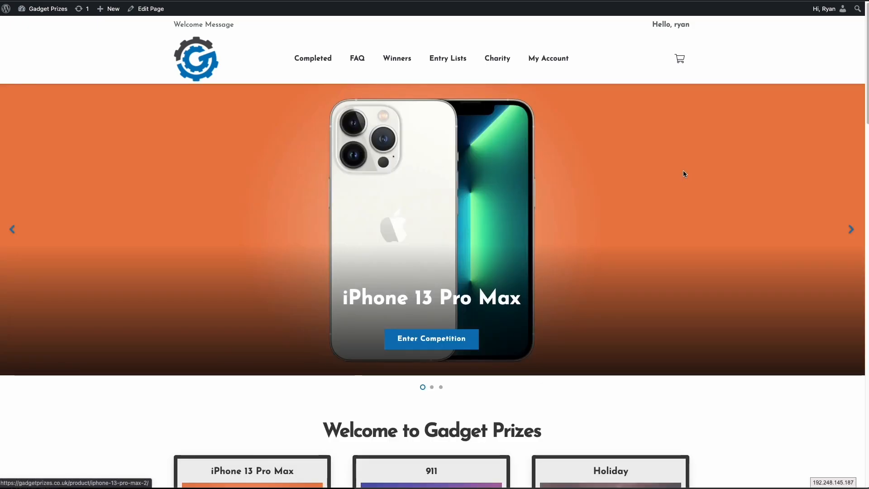
Swipe through the Gadget Prizes homepage slider and open the Homepage Slider grid layout for editing in that site's admin.
left_click_drag(538, 172, 354, 168)
left_click_drag(580, 170, 328, 165)
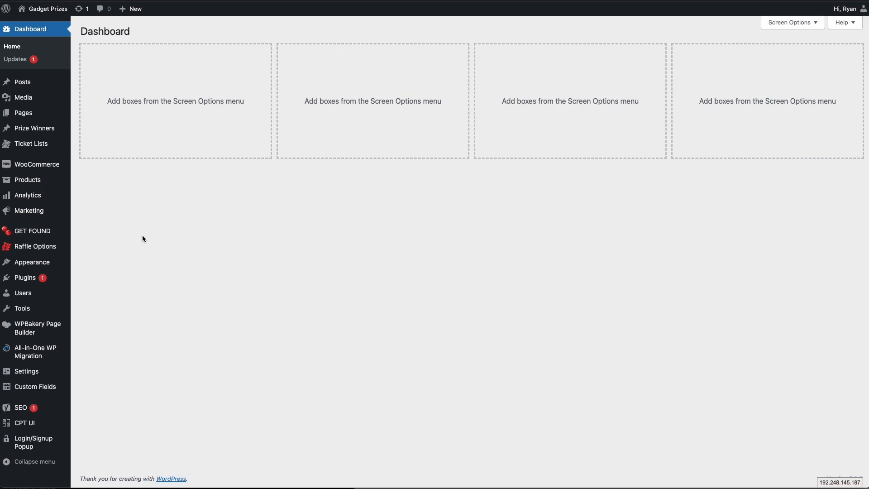
mouse_move(41, 231)
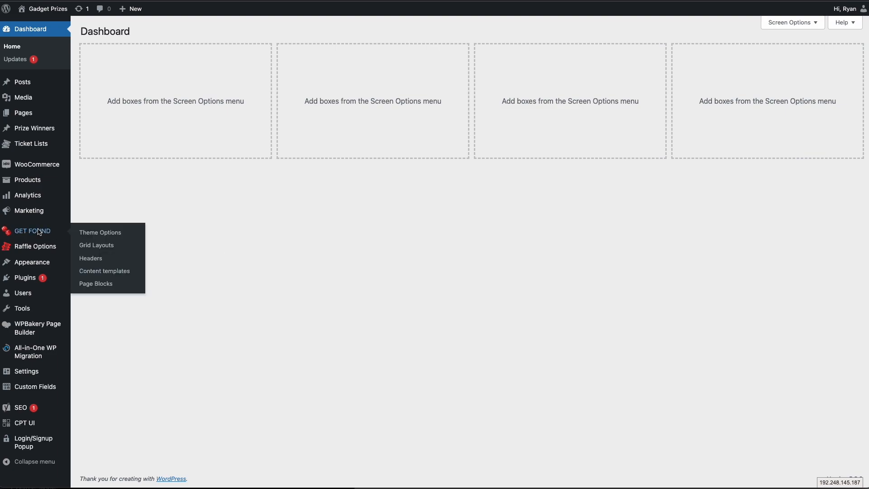
left_click(110, 247)
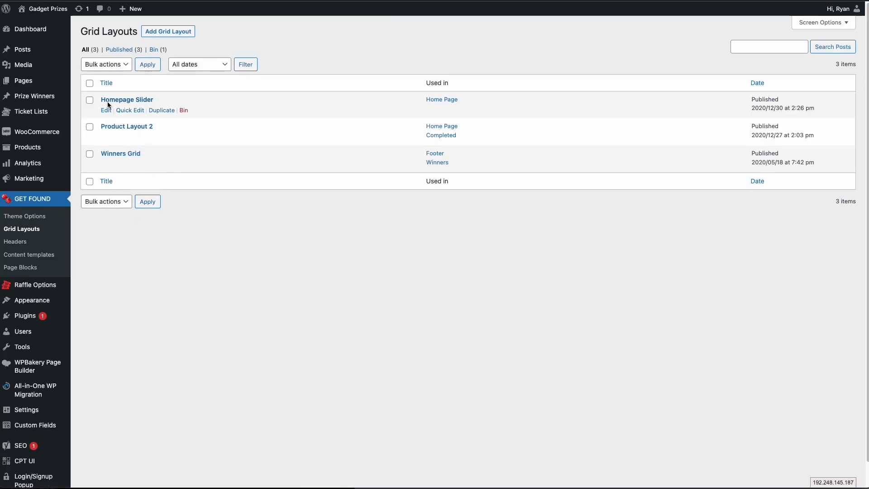
left_click(105, 110)
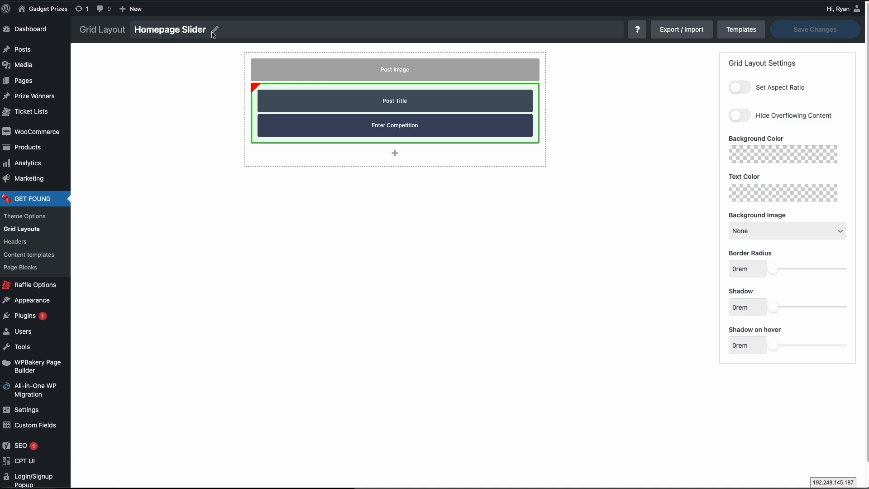
Copy the full export code of the Homepage Slider grid layout and paste it into a pile on Codepile.
left_click(682, 29)
left_click(394, 123)
key("ctrl+a")
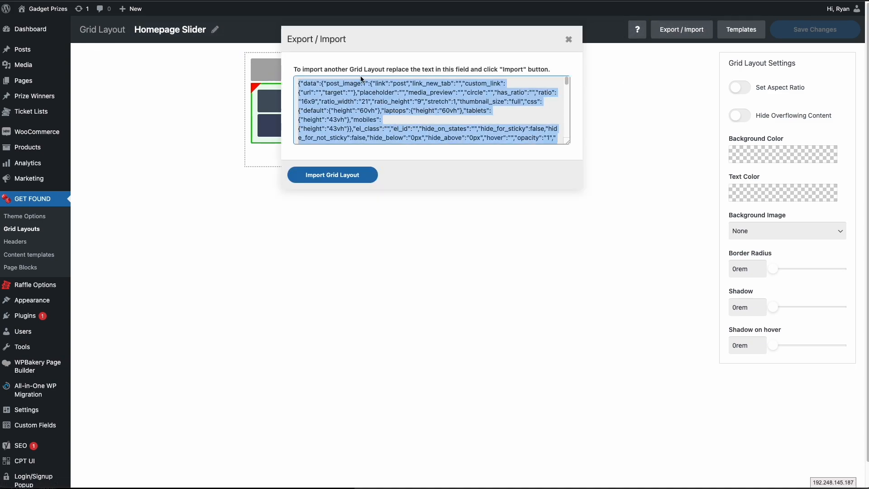
key("ctrl+Tab")
key("ctrl+v")
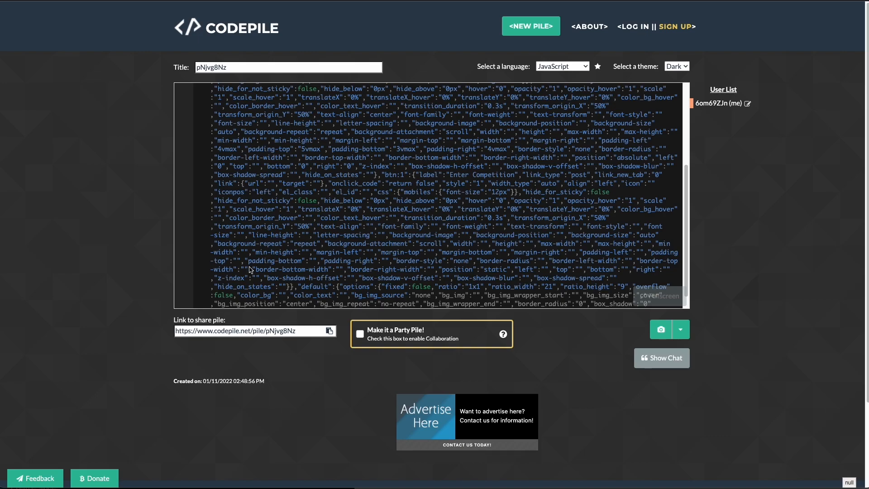
Add a new grid layout in the DIYRAFFLE site's admin and name it Homepage Slider V3.
key("ctrl+Tab")
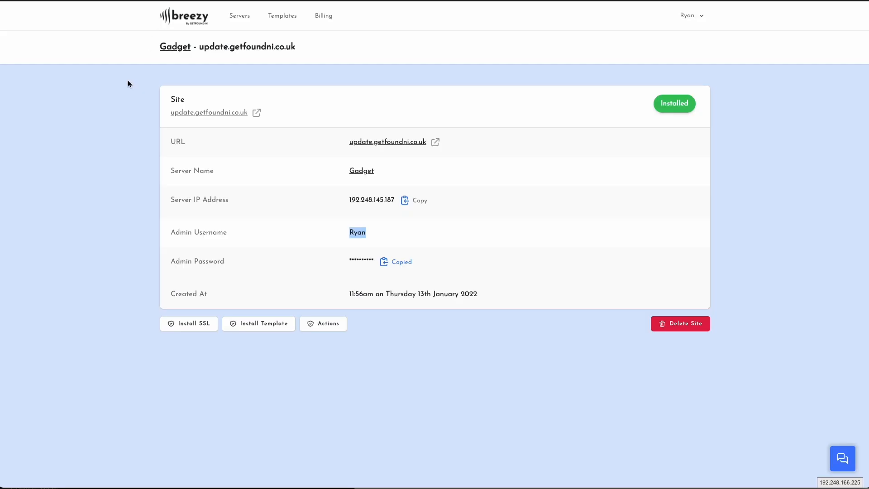
key("ctrl+Tab")
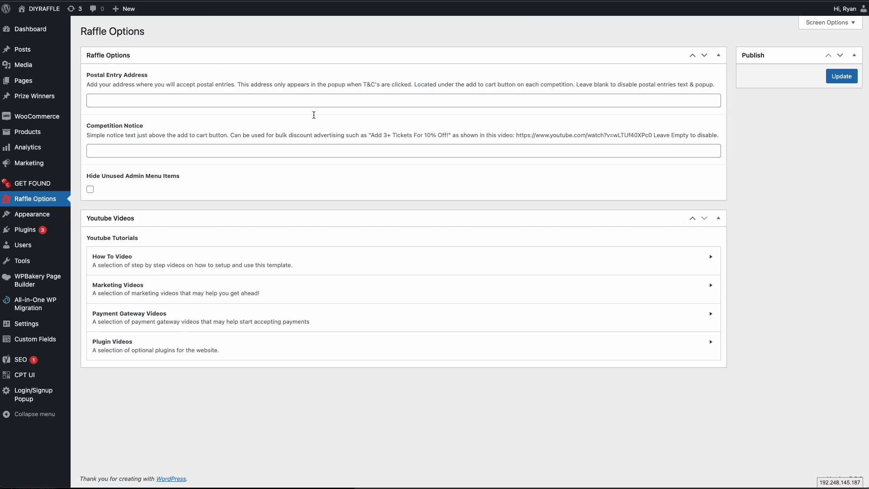
mouse_move(68, 183)
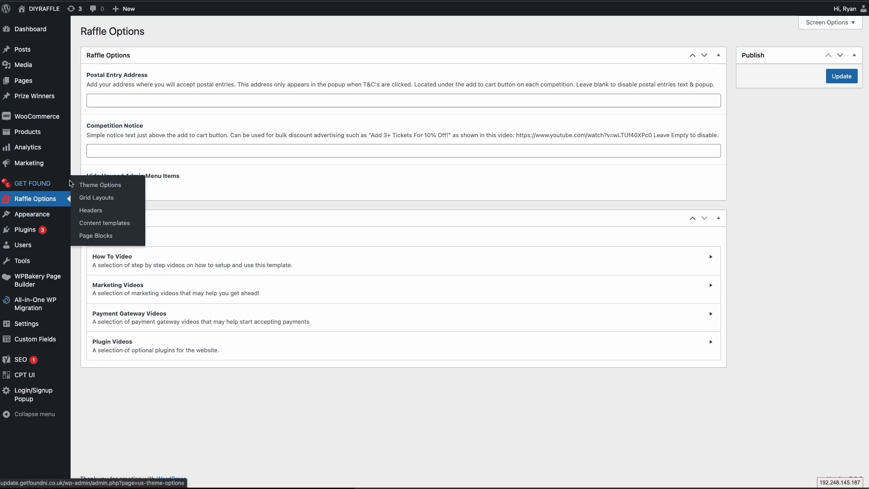
left_click(96, 197)
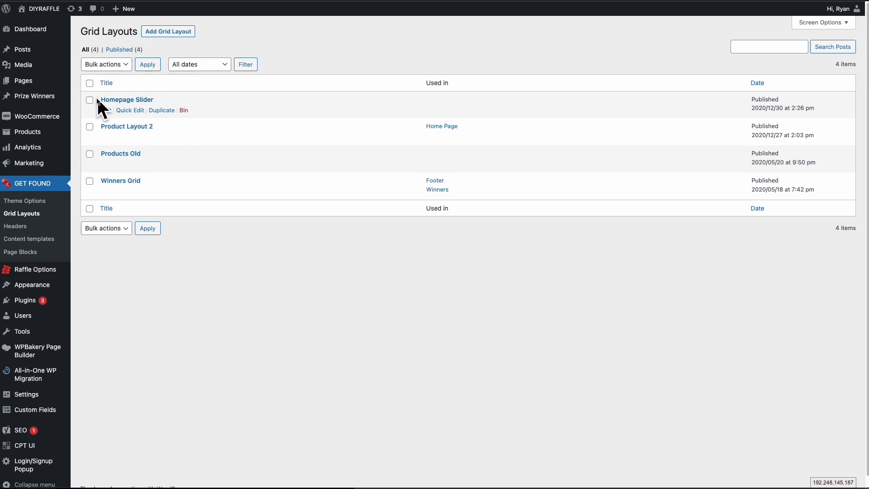
left_click(161, 31)
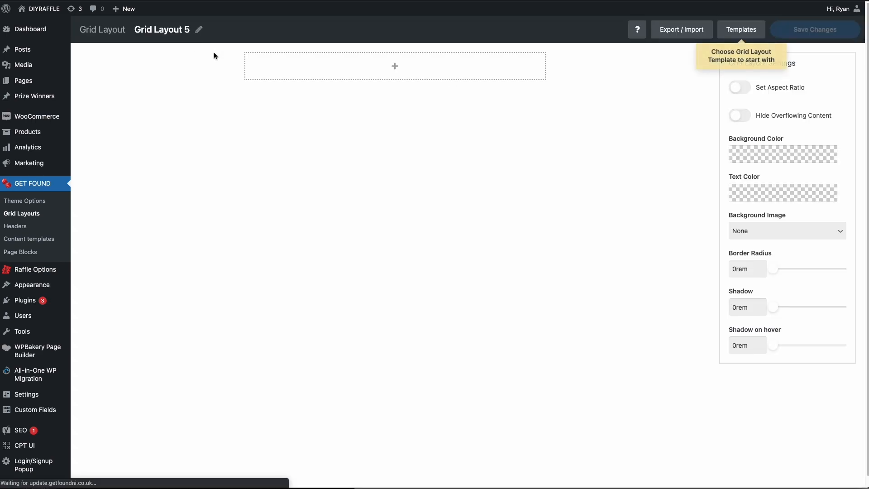
left_click(165, 30)
triple_click(166, 31)
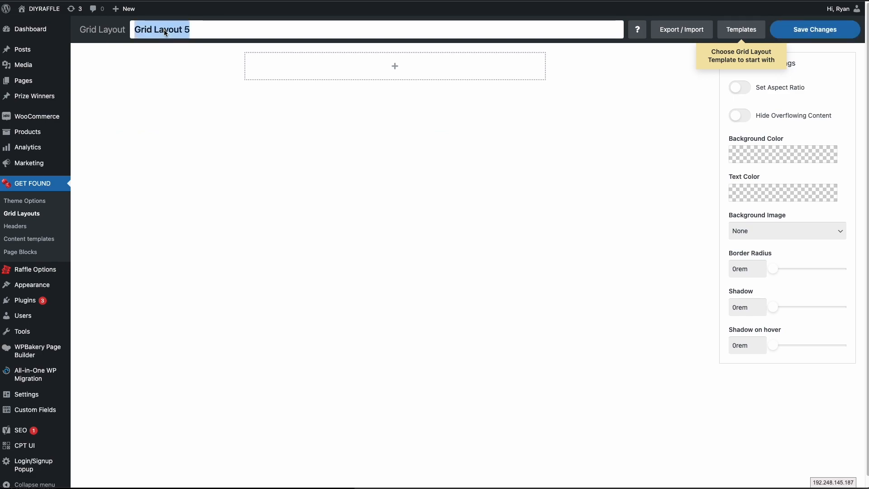
type("Homepage ")
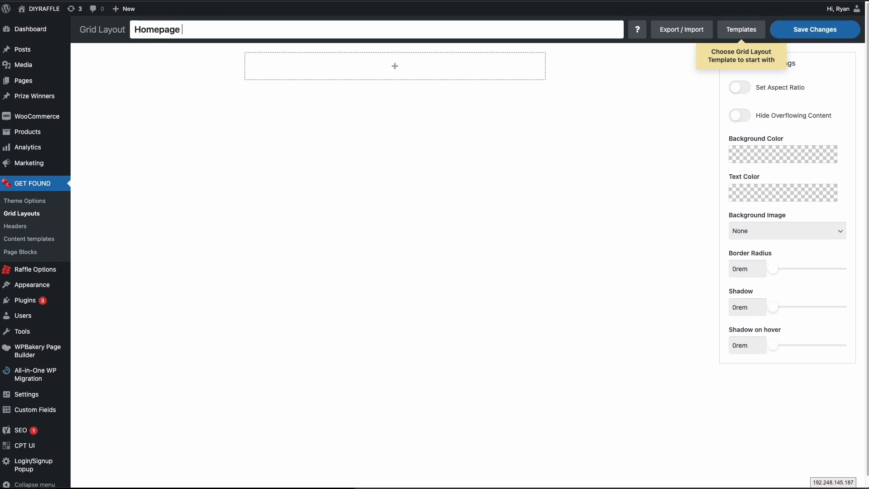
type("Slider V3")
key("Return")
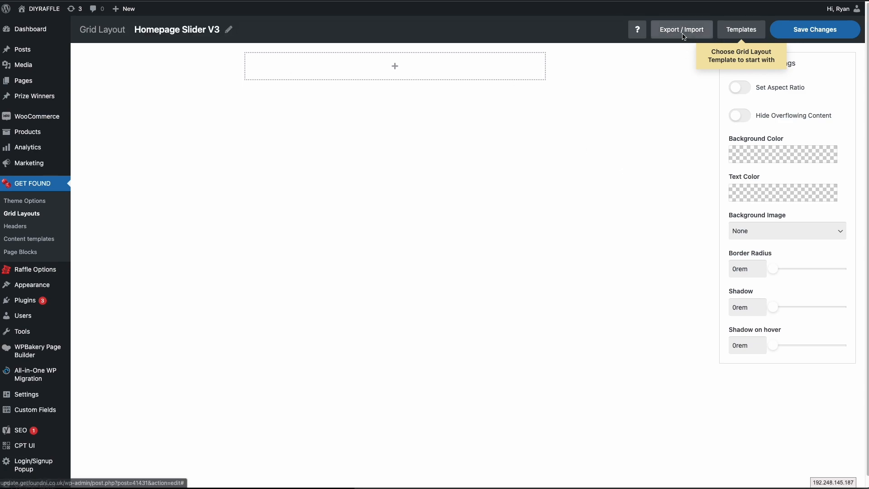
Import the copied Homepage Slider export code into the Homepage Slider V3 grid layout and save the changes.
left_click(681, 29)
key("ctrl+a")
key("ctrl+v")
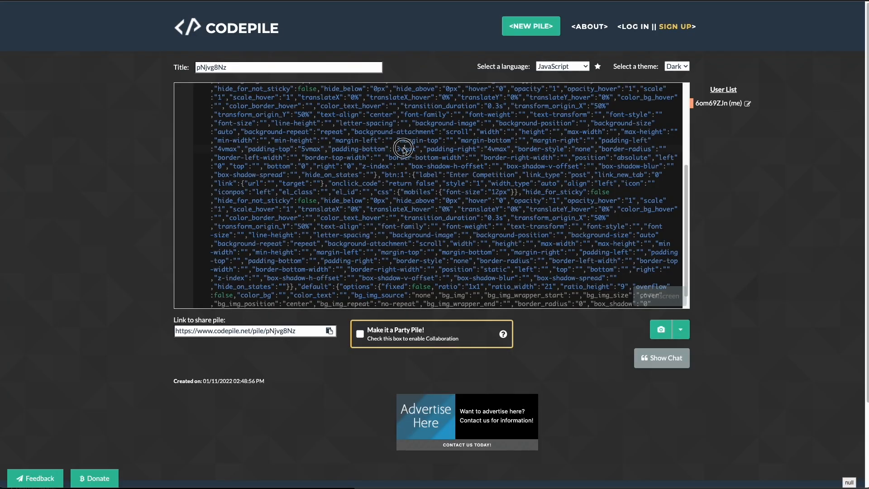
scroll(404, 150, "down", 1)
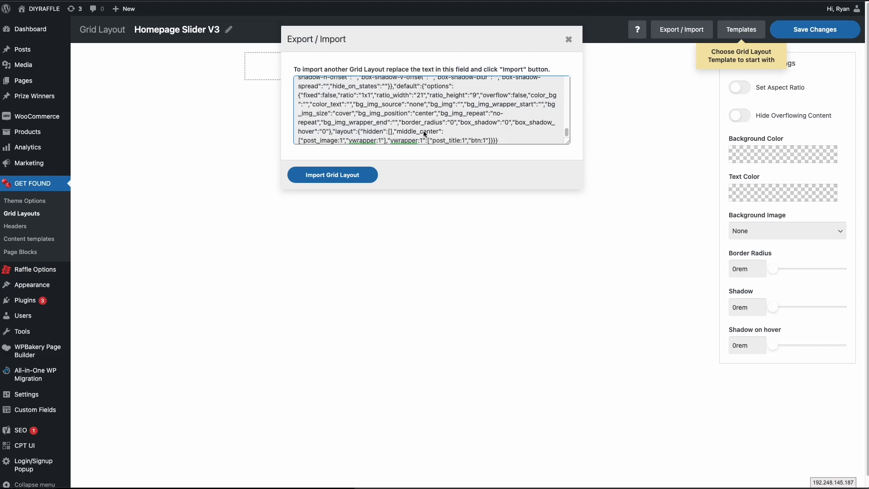
left_click(367, 185)
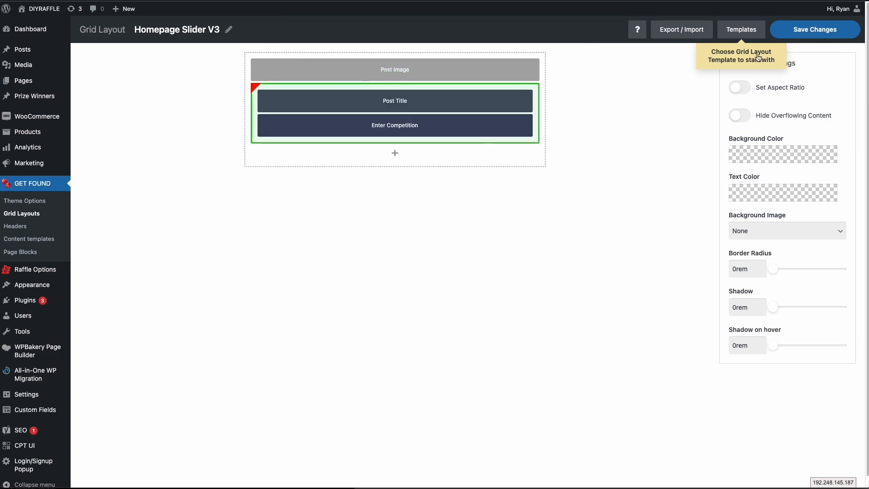
left_click(815, 28)
left_click(680, 119)
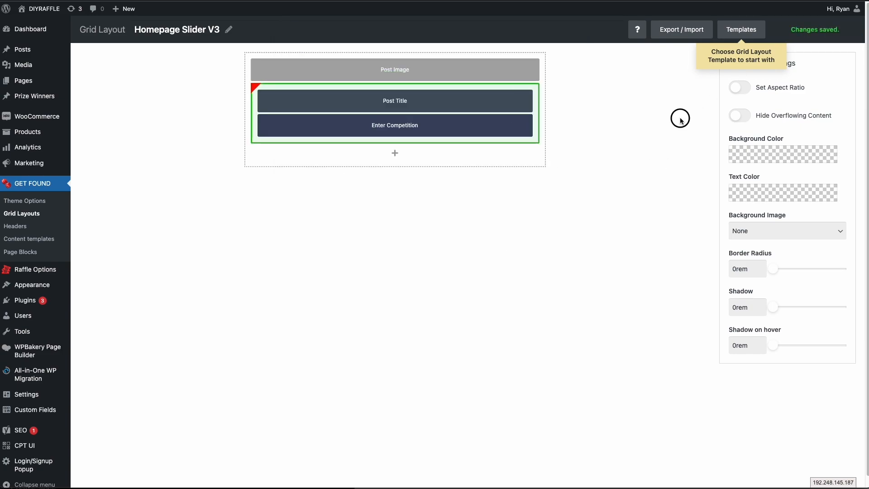
Open the DIYRAFFLE site's Home Page for editing.
scroll(216, 220, "down", 1)
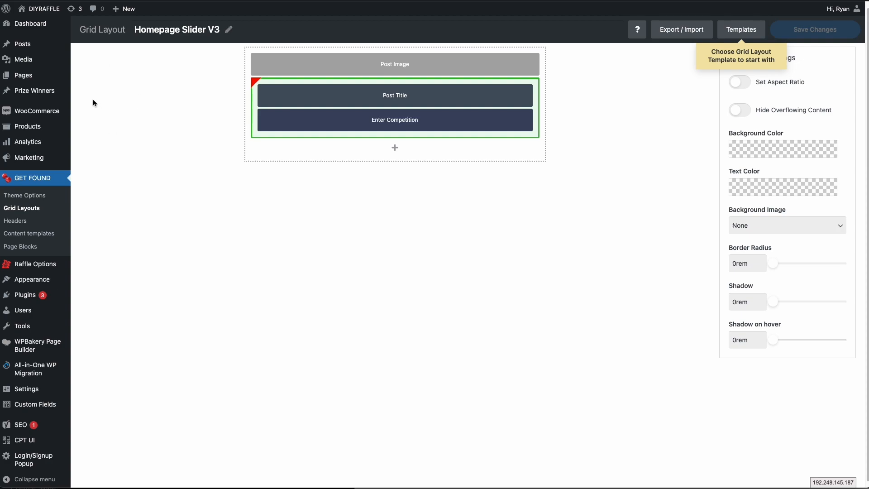
left_click(91, 77)
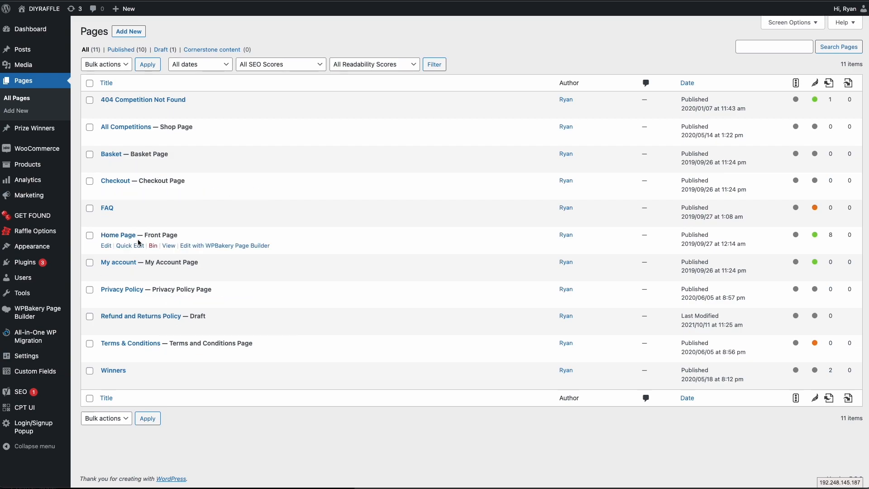
left_click(106, 246)
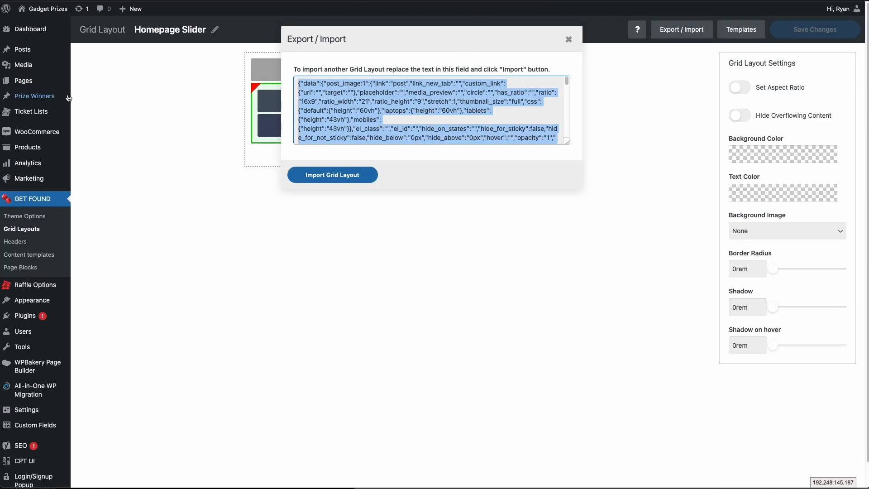
In the Gadget Prizes admin, close the grid layout's export window and open that site's Home Page for editing.
left_click(200, 156)
left_click(569, 40)
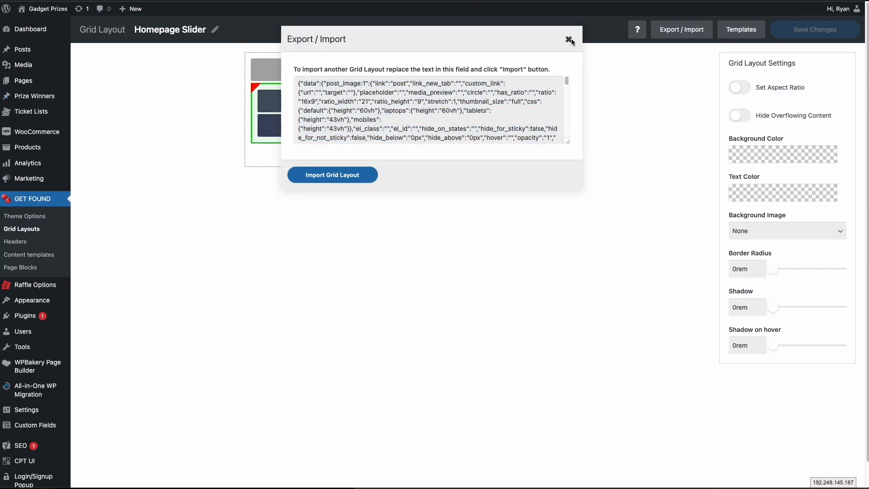
mouse_move(27, 81)
left_click(102, 84)
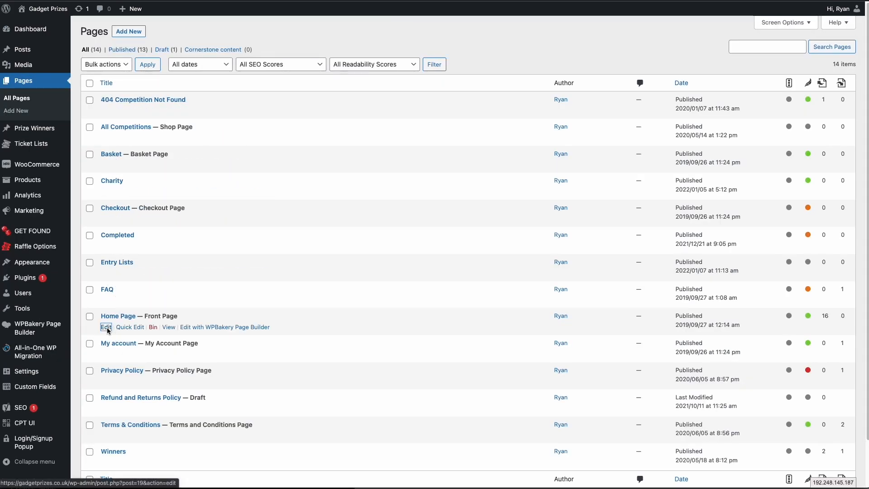
left_click(107, 327)
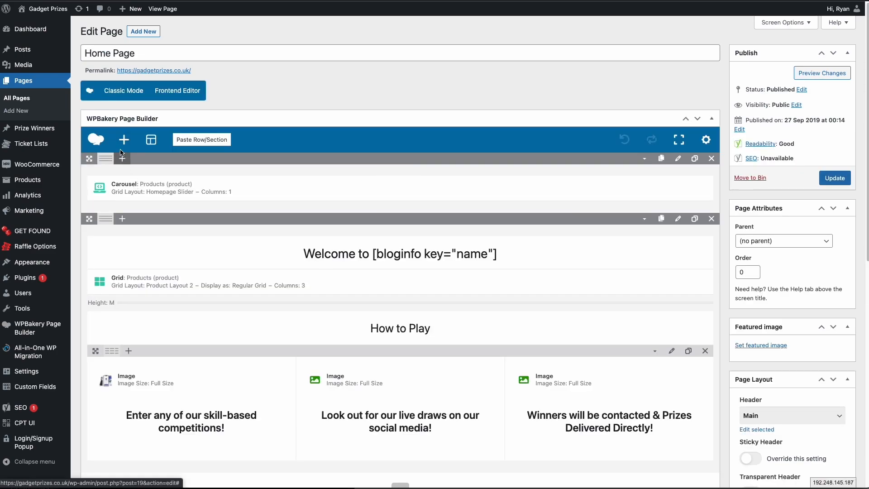
Show the Gadget Prizes Home Page in Classic Mode as plain text and copy its full code.
left_click(132, 93)
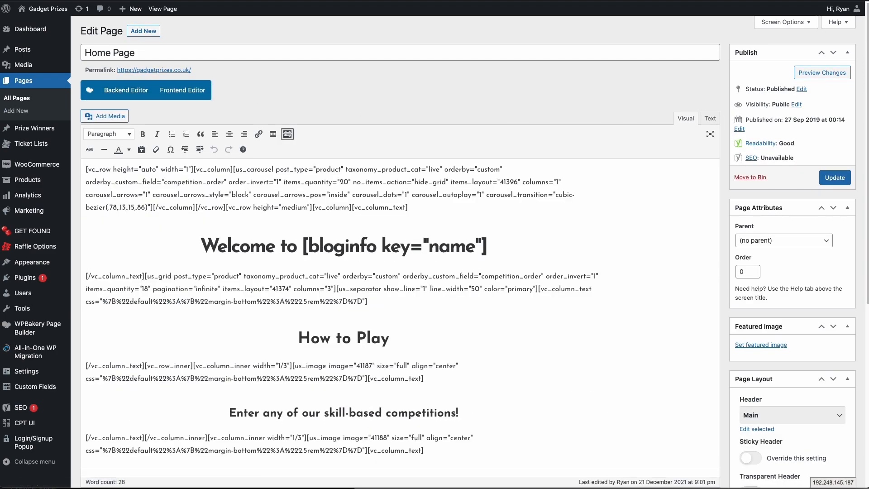
left_click(710, 118)
key("ctrl+a")
key("super+c")
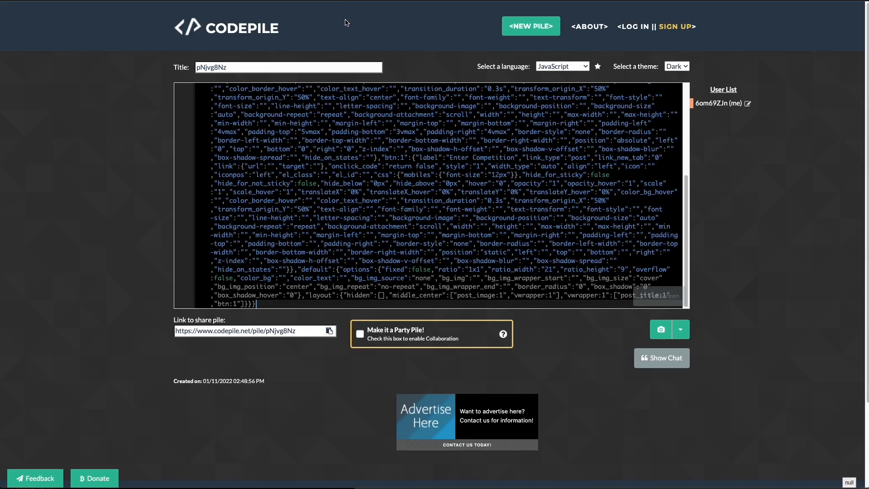
Open a new pile on Codepile in a separate tab and paste the Home Page code into it.
left_click(532, 31)
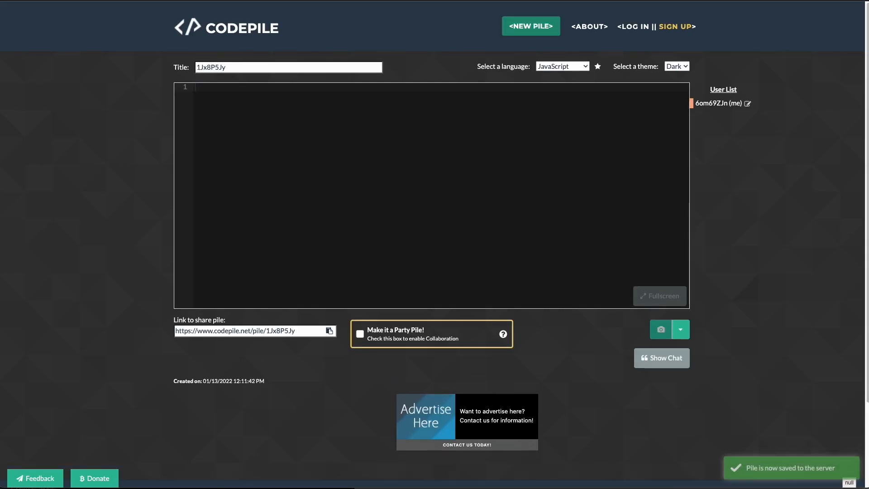
key("alt+Left")
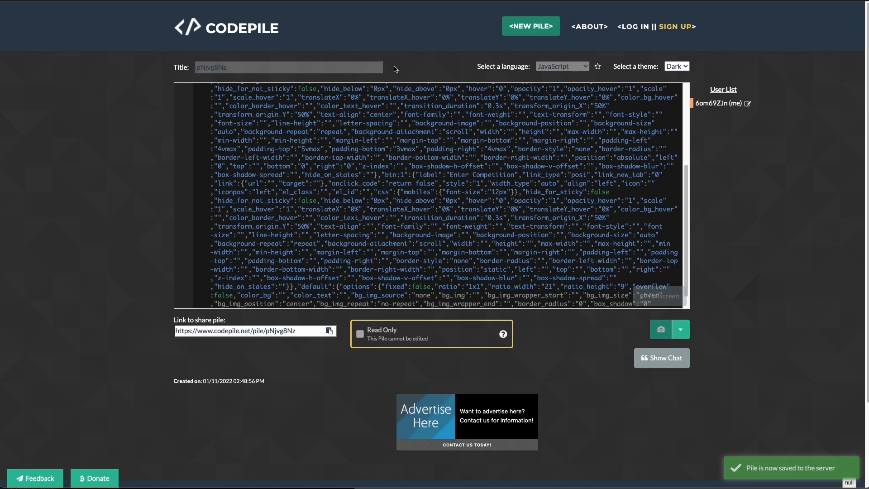
right_click(526, 29)
left_click(541, 46)
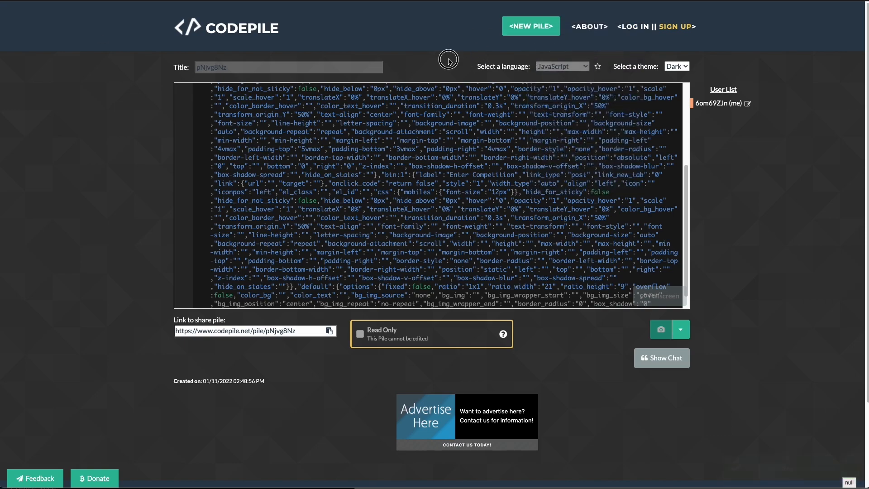
right_click(252, 27)
left_click(269, 33)
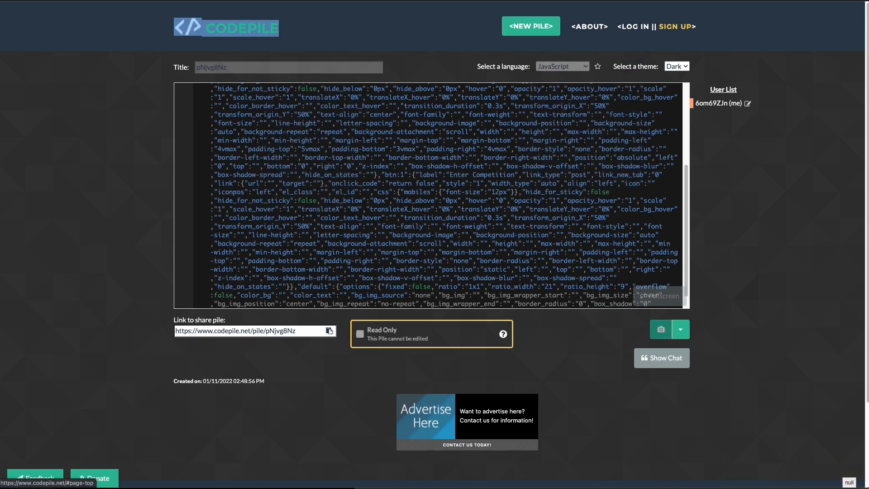
left_click(259, 116)
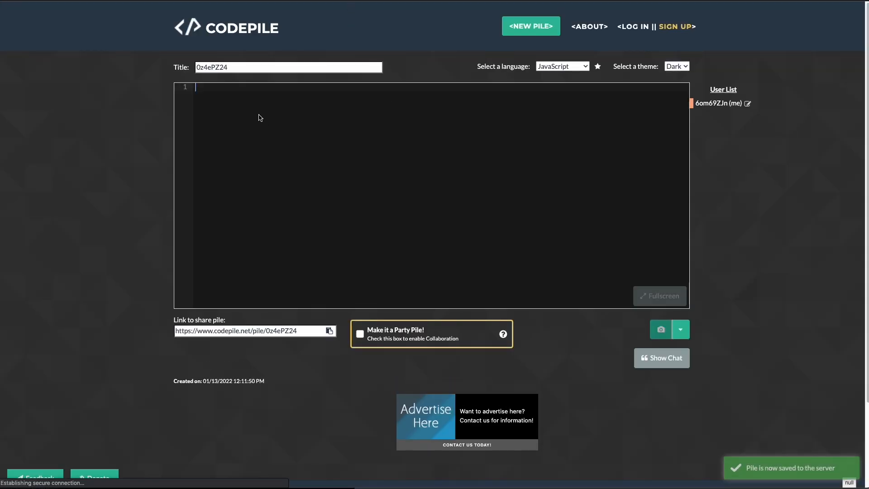
key("super+v")
left_click(398, 163)
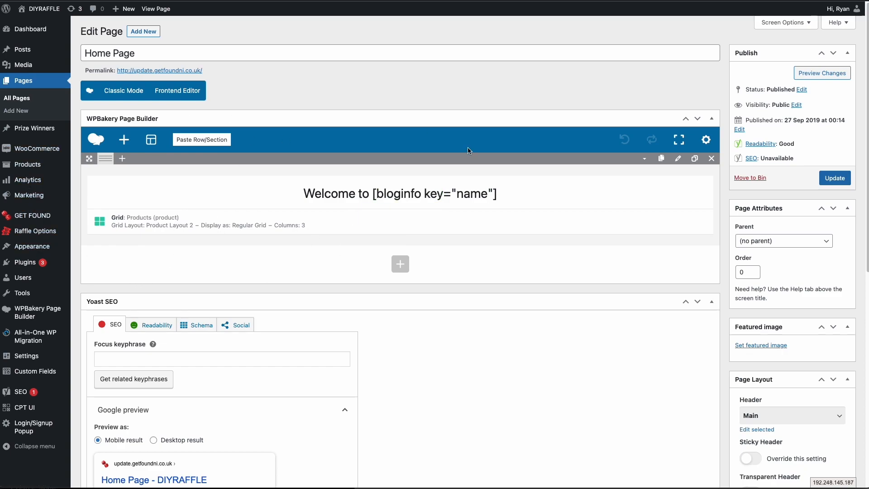
Replace the entire text code of the DIYRAFFLE Home Page in Classic Mode with the copied Gadget Prizes code.
left_click(130, 95)
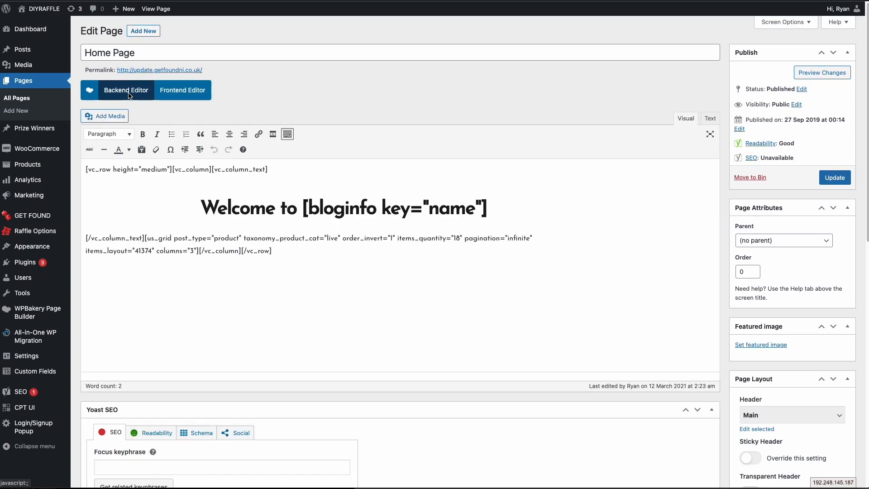
left_click(710, 121)
key("ctrl+a")
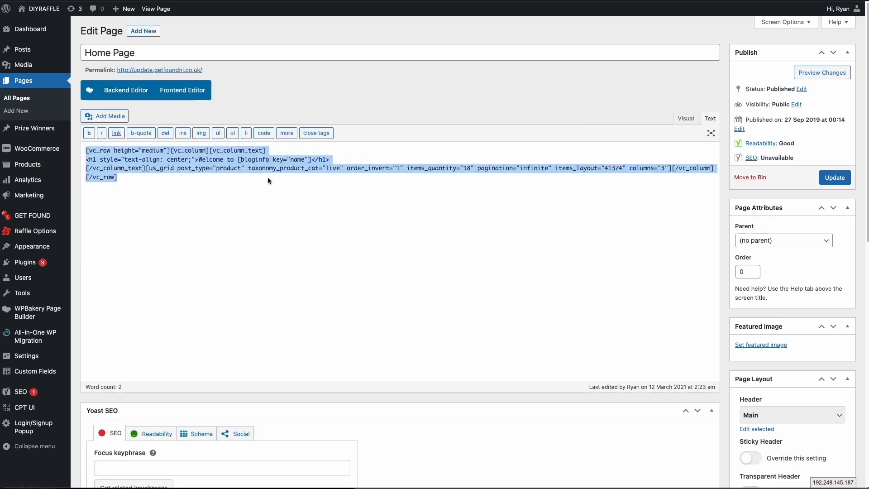
key("ctrl+v")
left_click(271, 179)
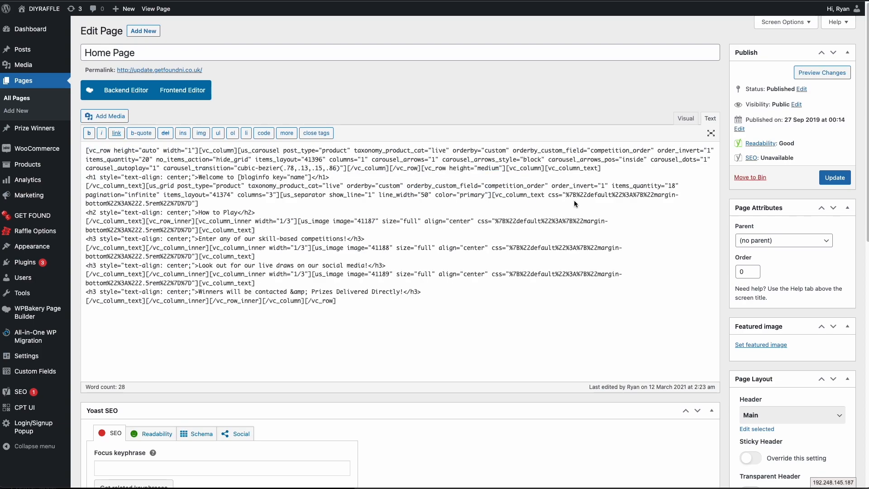
In the backend editor, set the Home Page carousel's grid layout to Homepage Slider V3, save the settings and update the page.
left_click(126, 99)
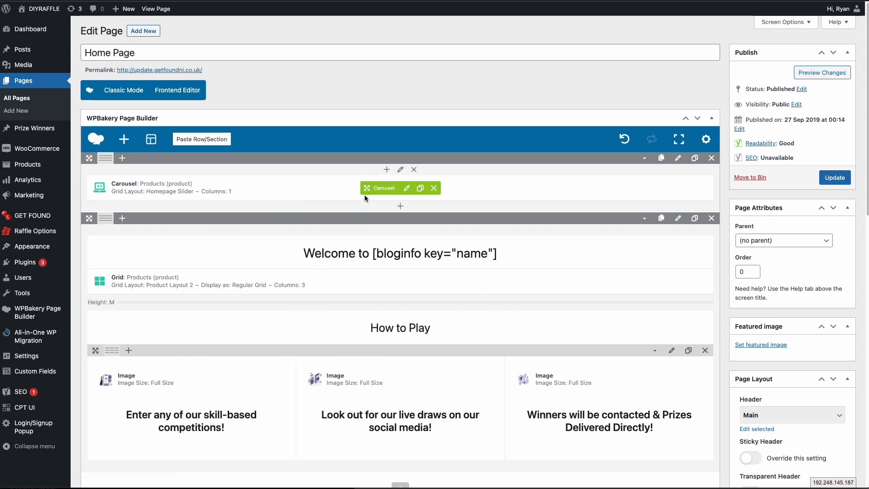
left_click(407, 188)
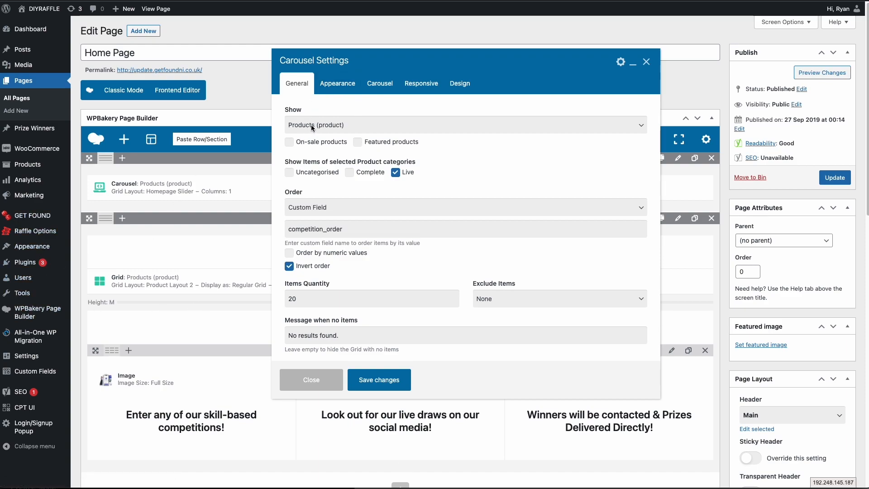
left_click(347, 89)
left_click(348, 125)
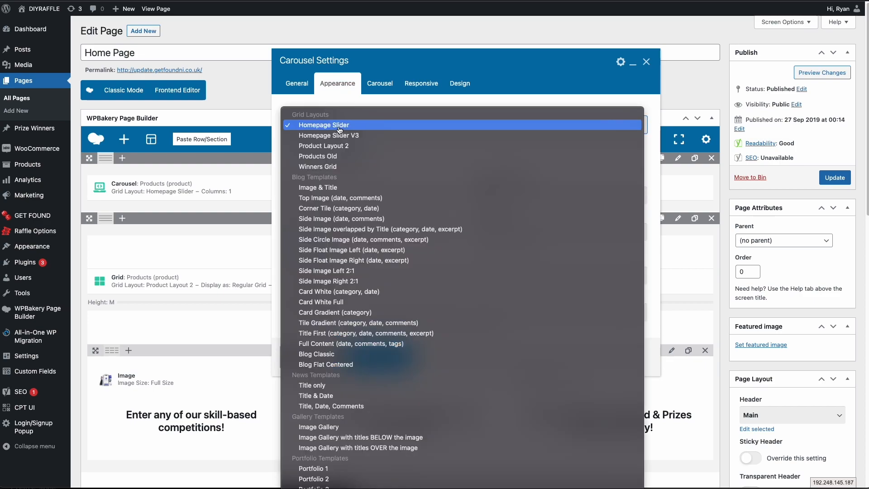
left_click(353, 135)
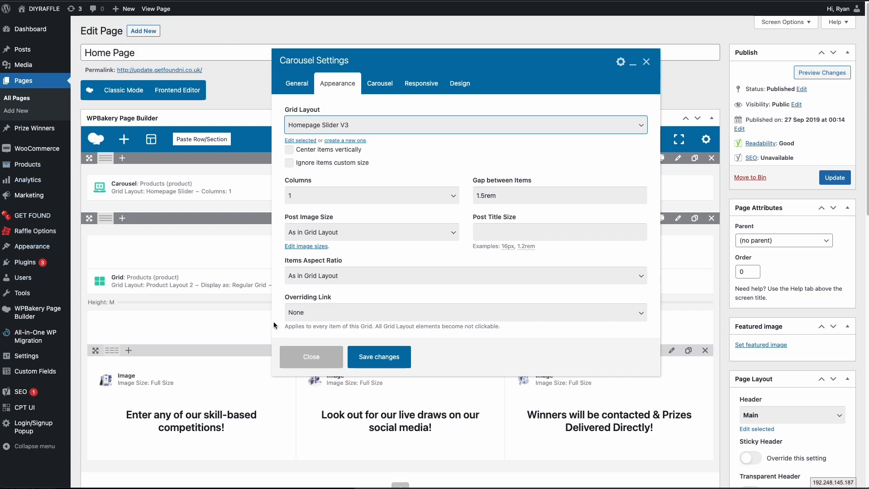
left_click(385, 357)
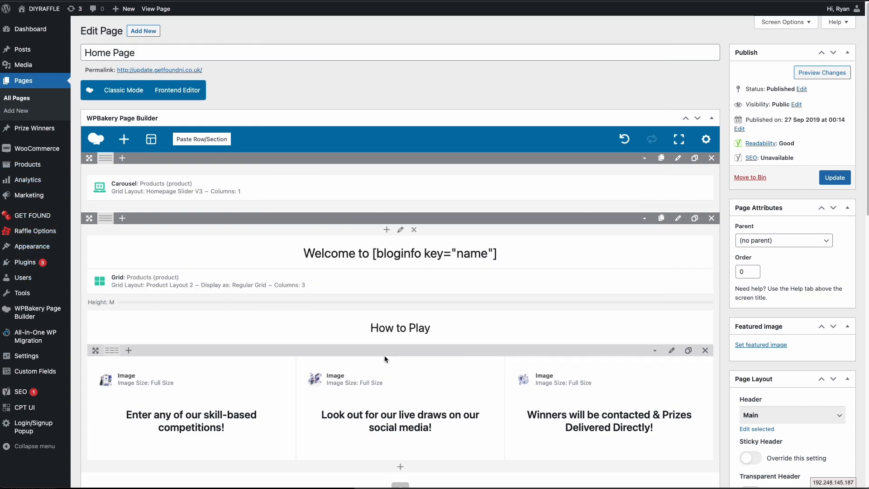
left_click(845, 182)
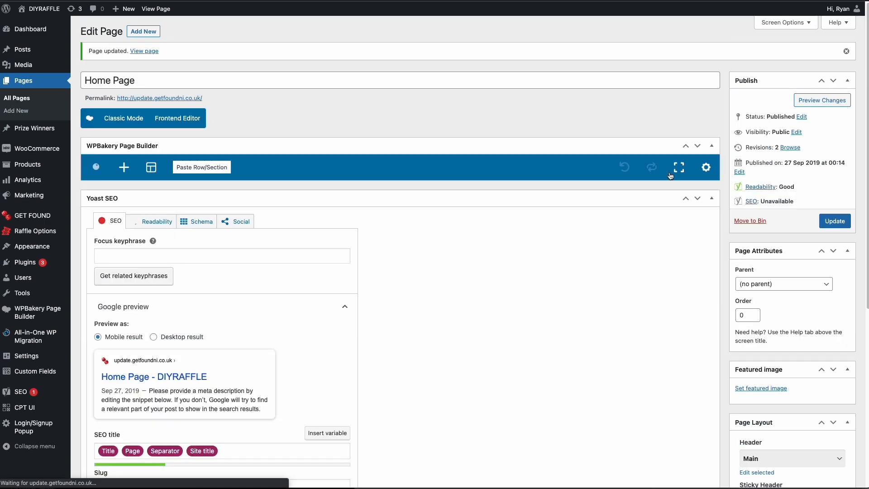
View the updated Home Page on the live site and examine its slider, competition countdowns, How to Play sections and Lucky Winners area.
right_click(151, 50)
key("Escape")
left_click(144, 51)
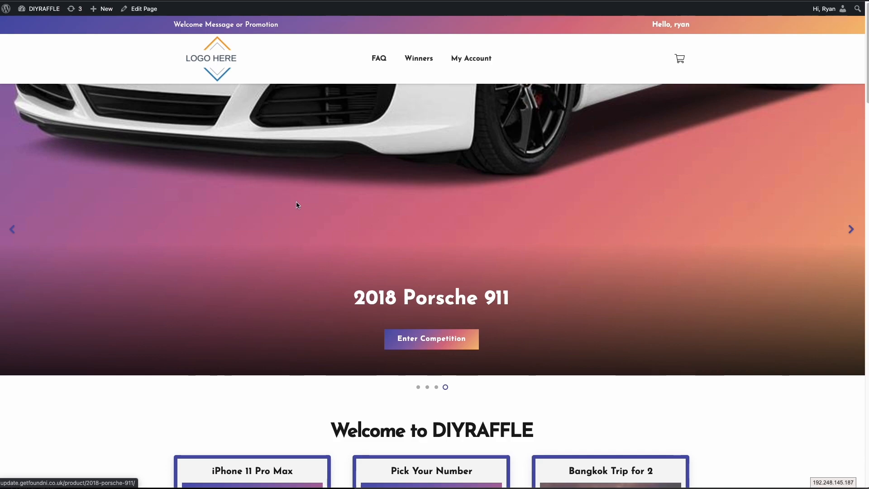
scroll(293, 202, "down", 7)
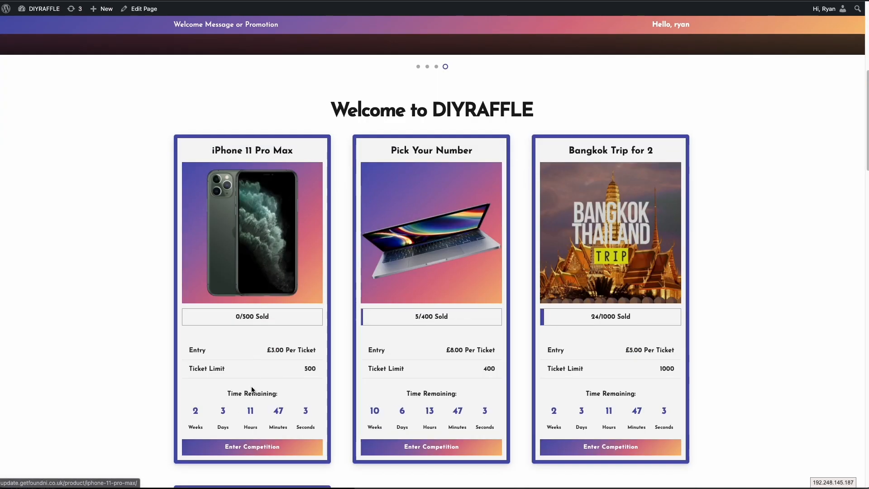
left_click_drag(226, 393, 306, 416)
left_click(310, 414)
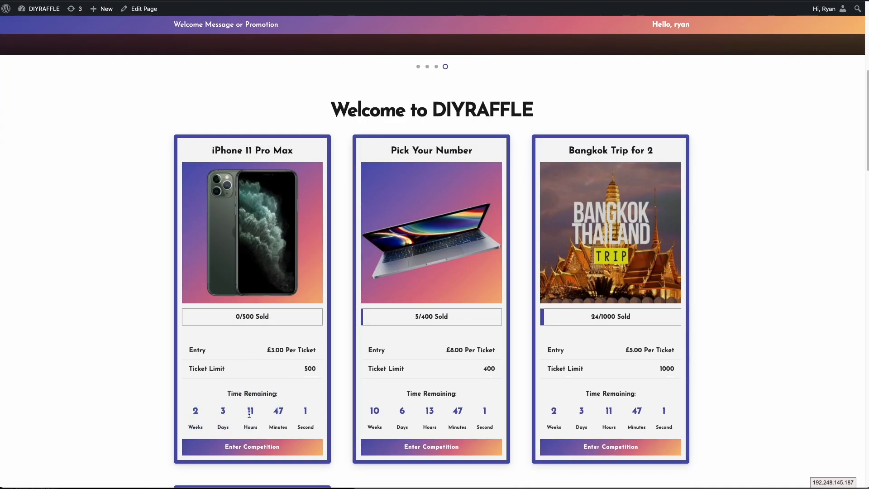
left_click_drag(191, 408, 291, 415)
left_click(306, 423)
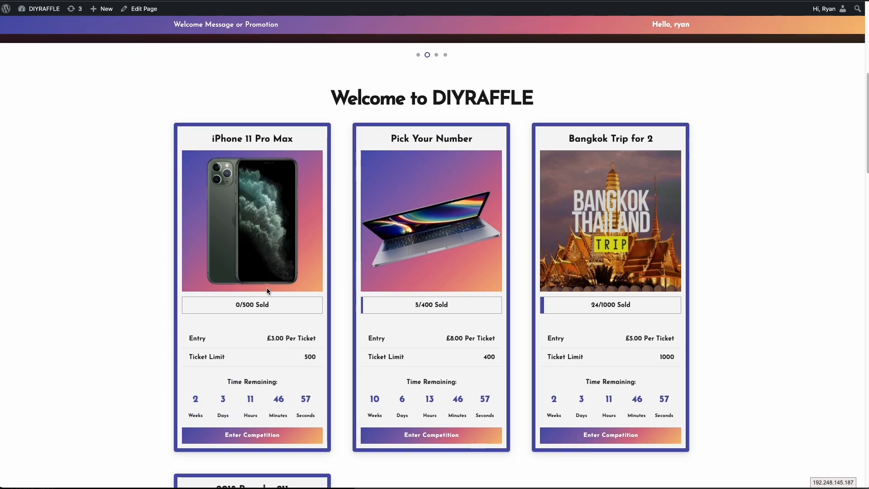
scroll(266, 285, "down", 15)
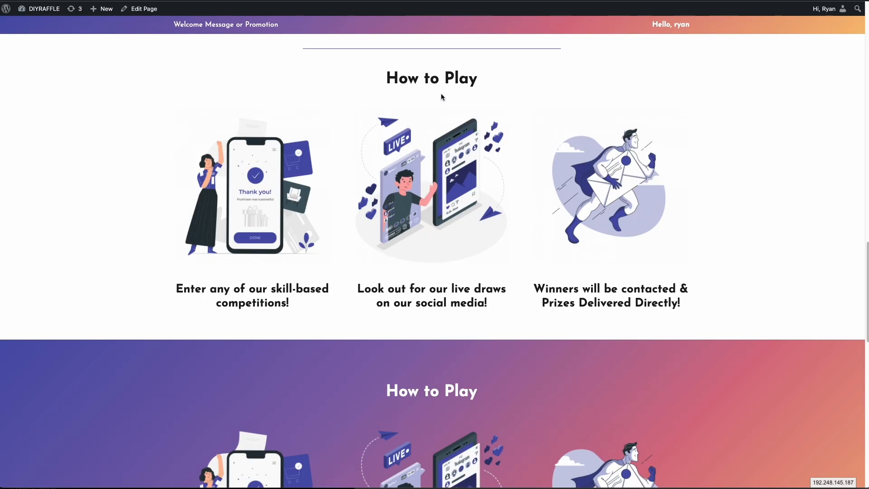
scroll(393, 303, "down", 5)
scroll(387, 181, "down", 11)
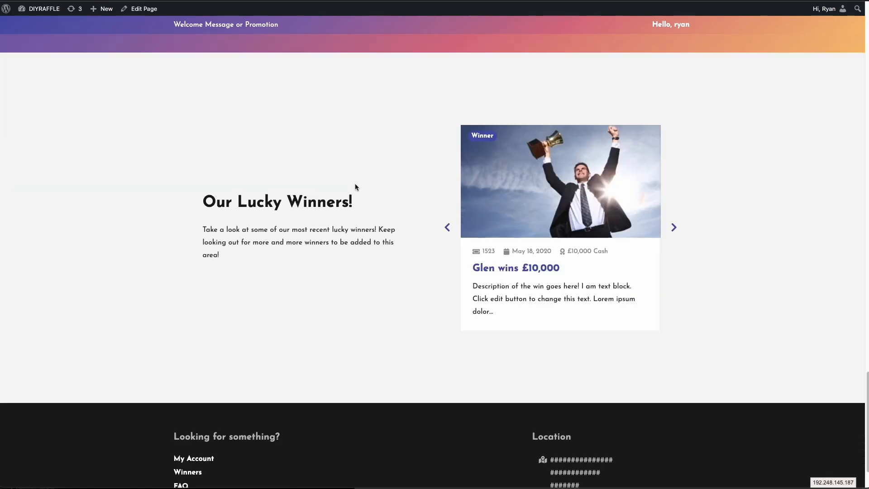
scroll(389, 178, "up", 9)
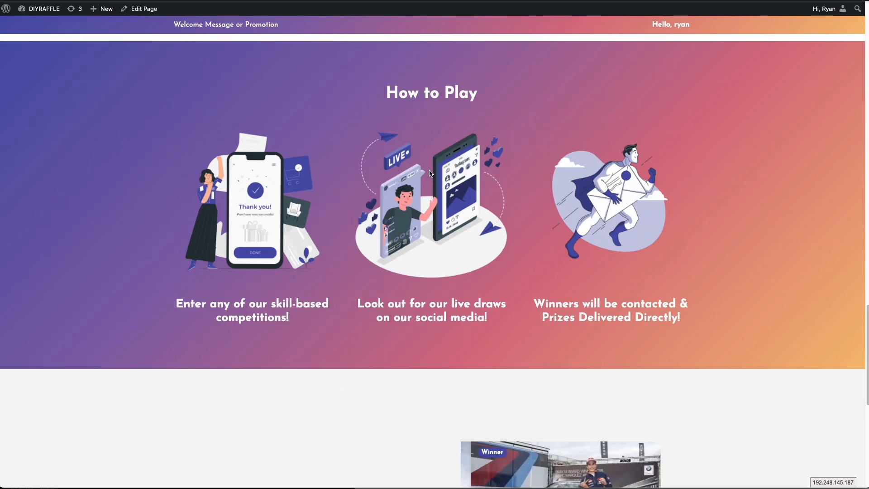
scroll(394, 167, "up", 1)
left_click_drag(387, 128, 698, 358)
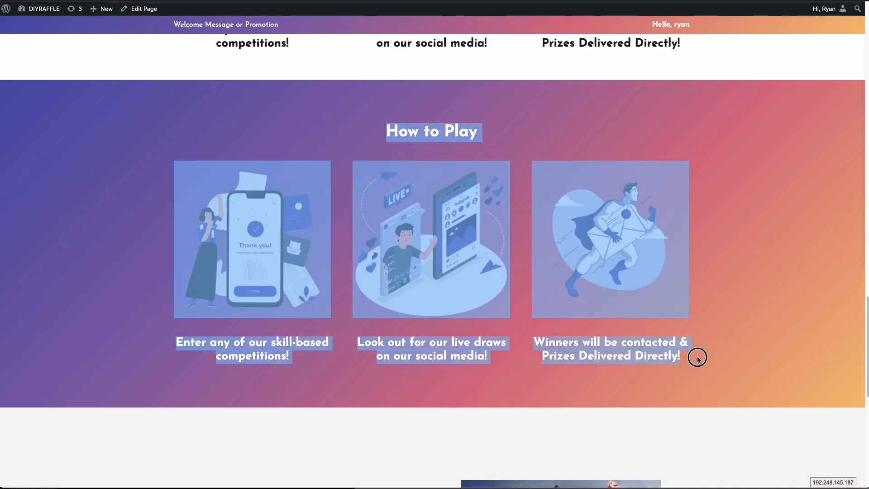
left_click(697, 358)
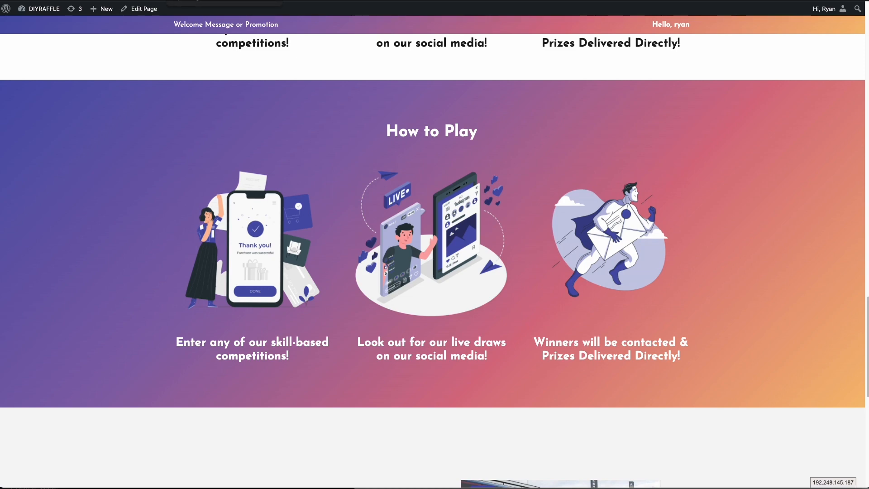
Add a new page block on the DIYRAFFLE site and title it Footer V3.
left_click(204, 0)
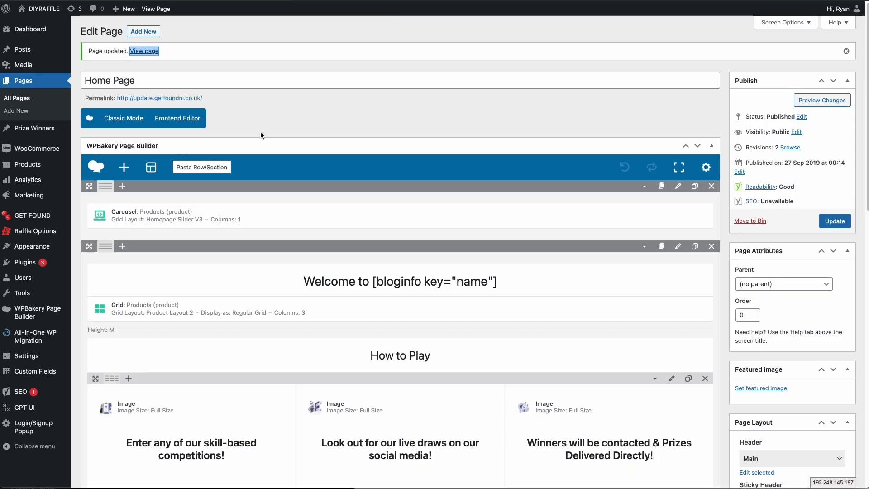
mouse_move(42, 219)
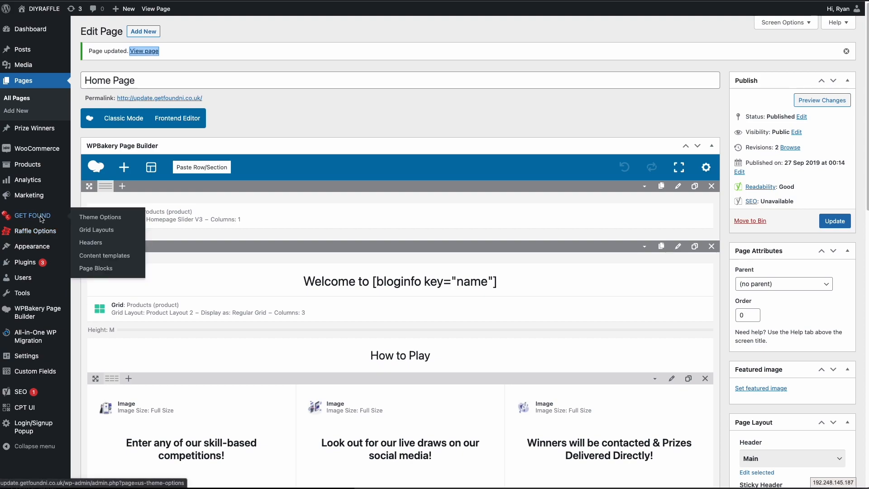
left_click(95, 268)
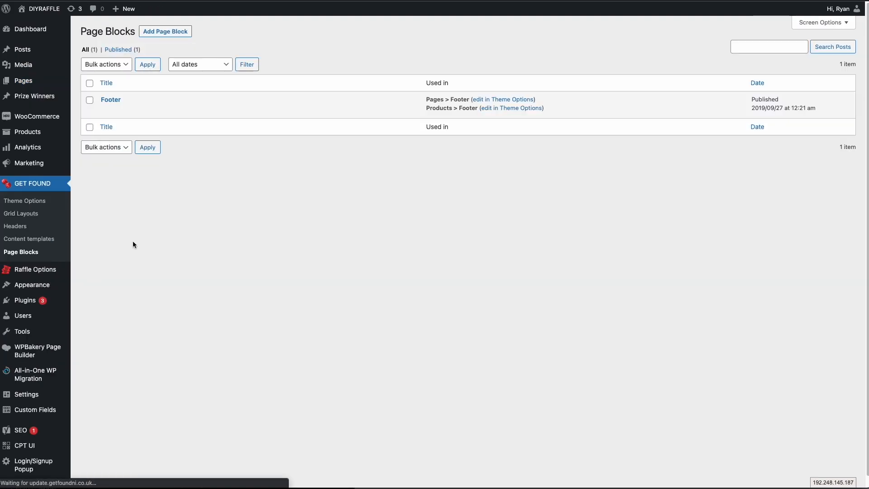
left_click(155, 35)
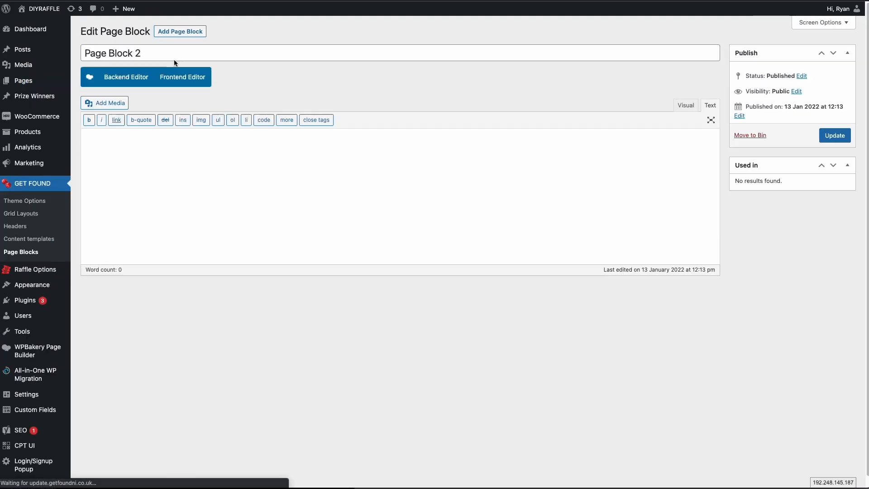
triple_click(166, 58)
type("F")
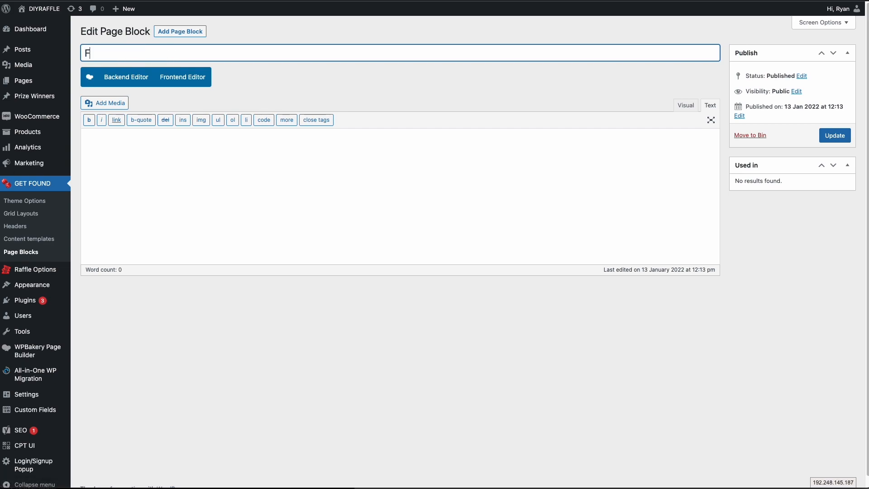
type("ooter V")
left_click(267, 96)
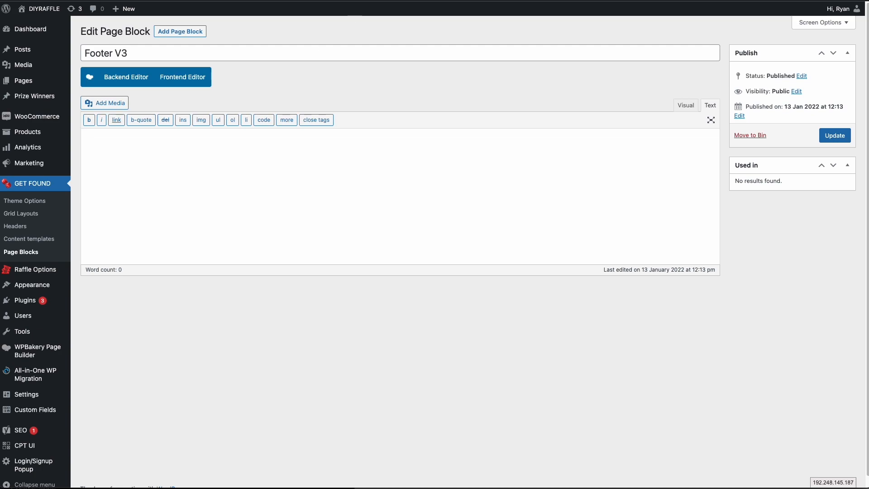
On the Gadget Prizes site, open the Footer page block in Classic Mode and copy its full code.
key("ctrl+Tab")
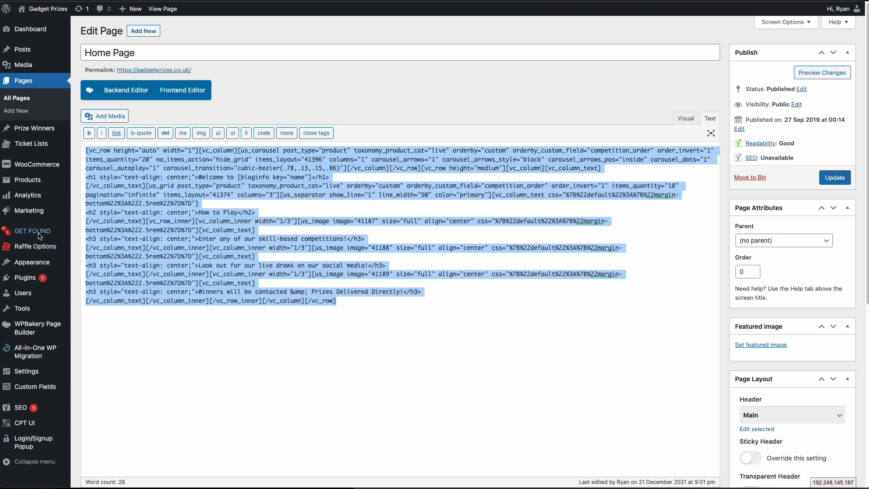
mouse_move(39, 232)
left_click(95, 284)
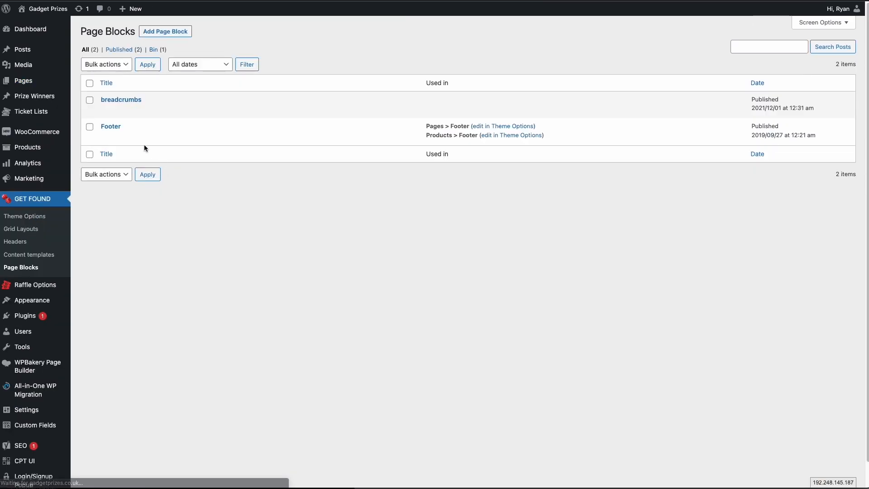
left_click(106, 138)
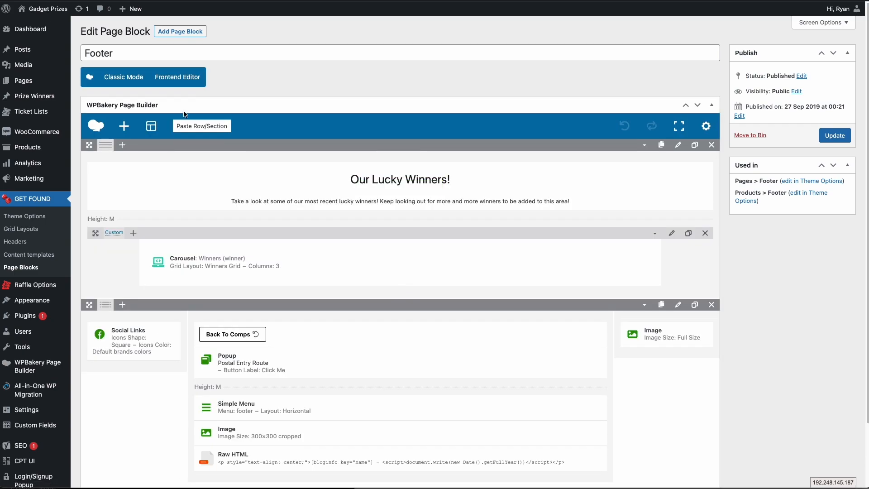
left_click(124, 81)
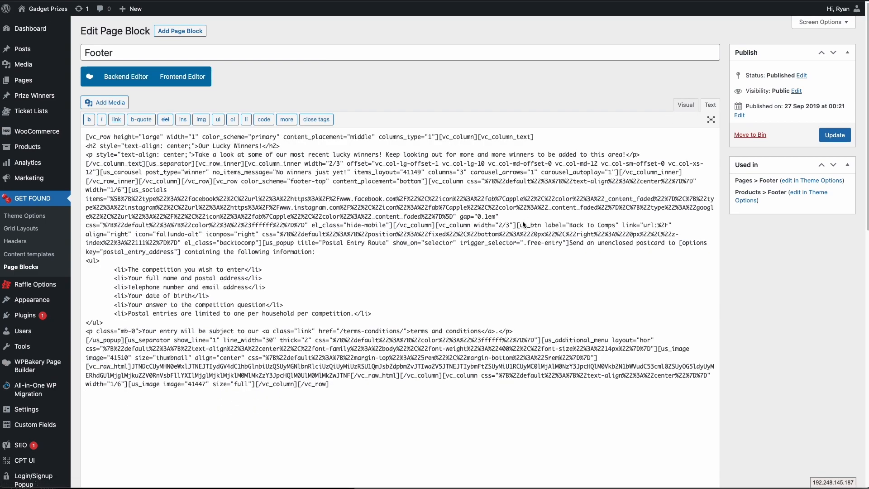
key("ctrl+a")
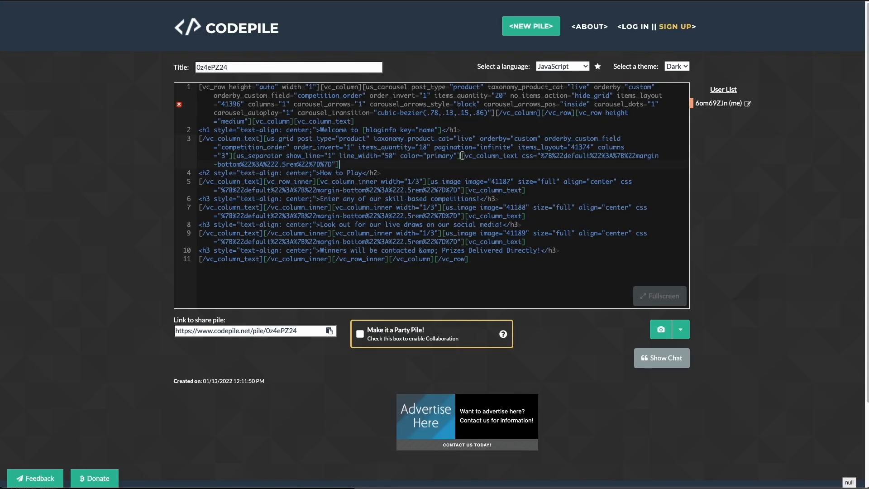
Create another Codepile pile in a separate tab and paste the Footer code into it.
right_click(253, 29)
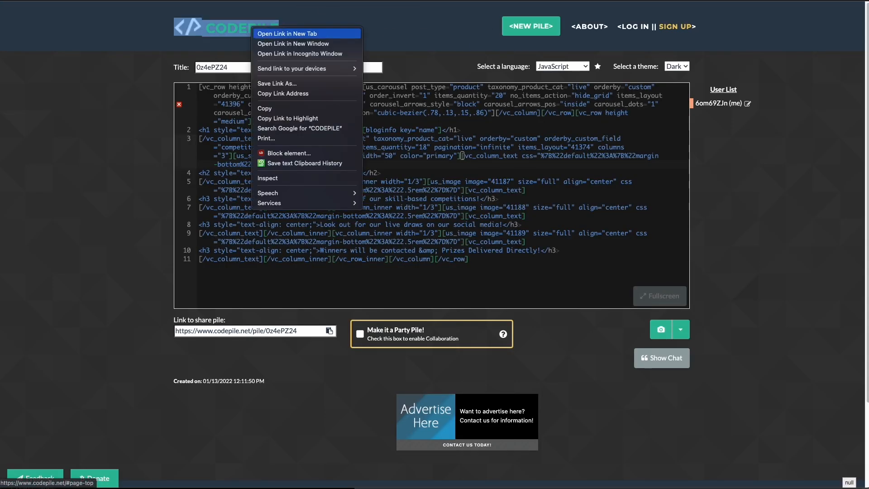
left_click(299, 33)
left_click(353, 0)
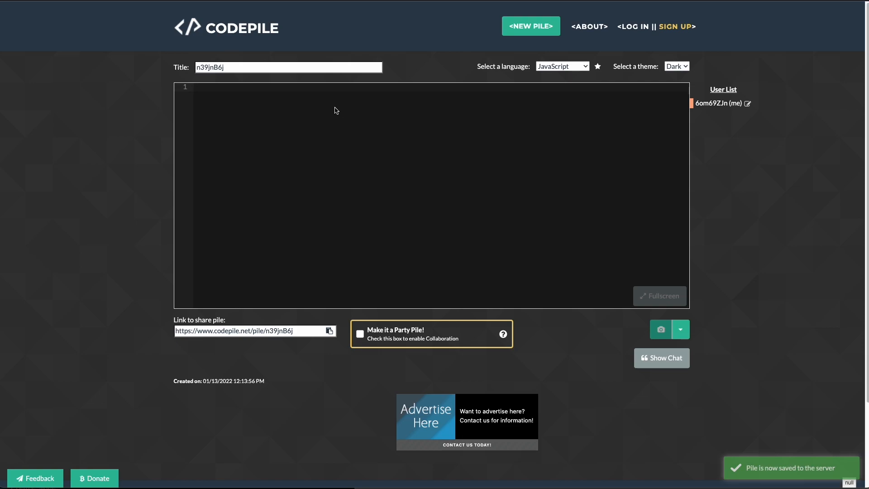
key("ctrl+v")
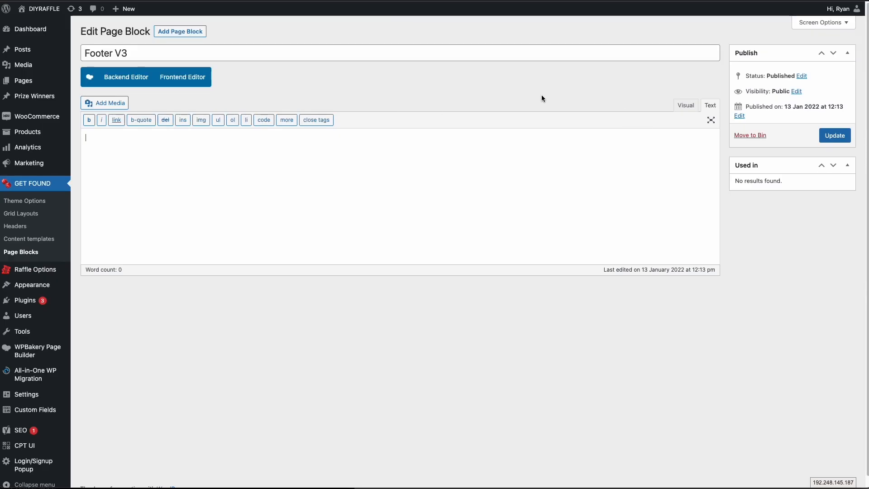
Paste the copied Footer code into the DIYRAFFLE Footer V3 page block and show it in the backend editor.
left_click_drag(86, 54, 137, 50)
left_click(138, 51)
left_click(512, 190)
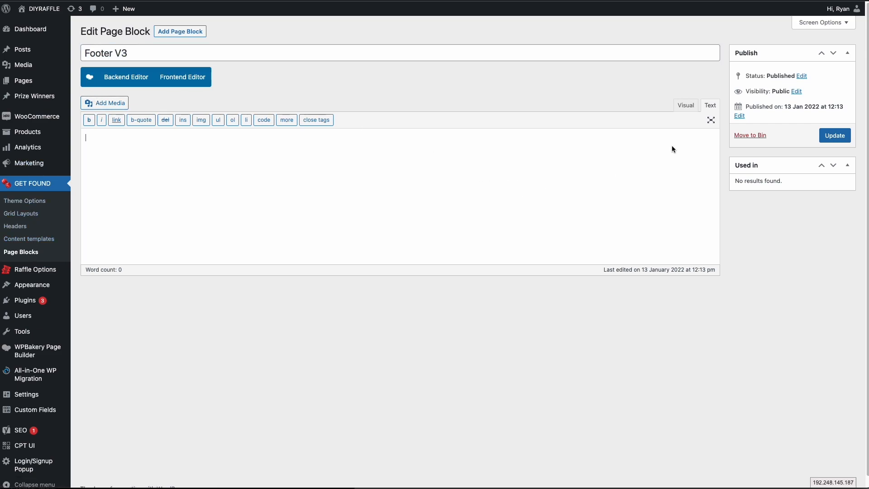
key("ctrl+v")
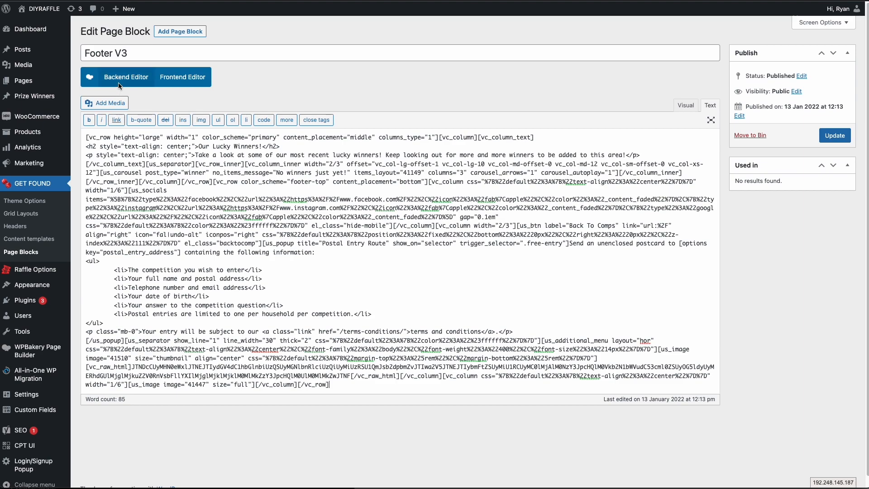
left_click(118, 81)
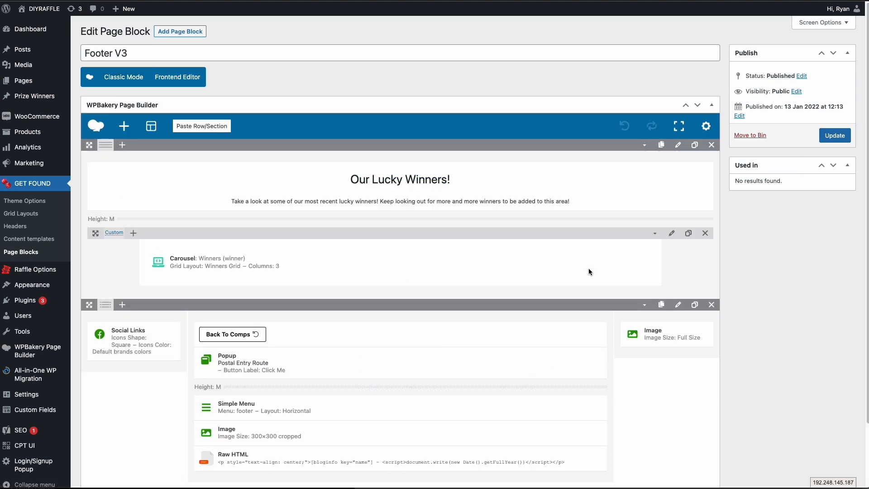
Inspect the settings of the 300×300 cropped image in the footer's middle column and close them without saving.
scroll(731, 367, "down", 1)
scroll(730, 365, "down", 2)
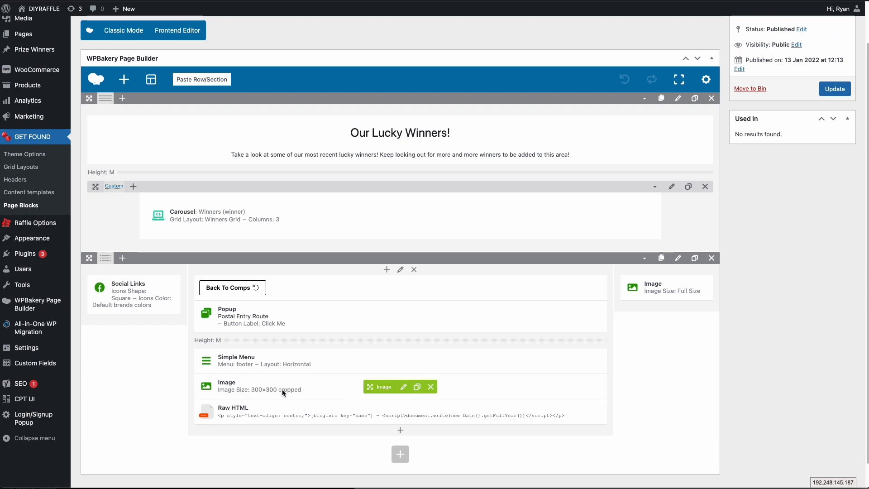
left_click(404, 387)
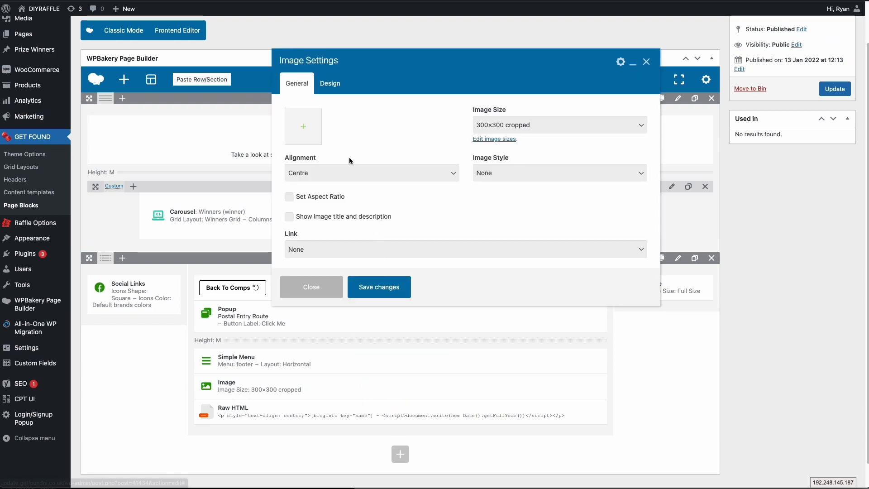
left_click(326, 284)
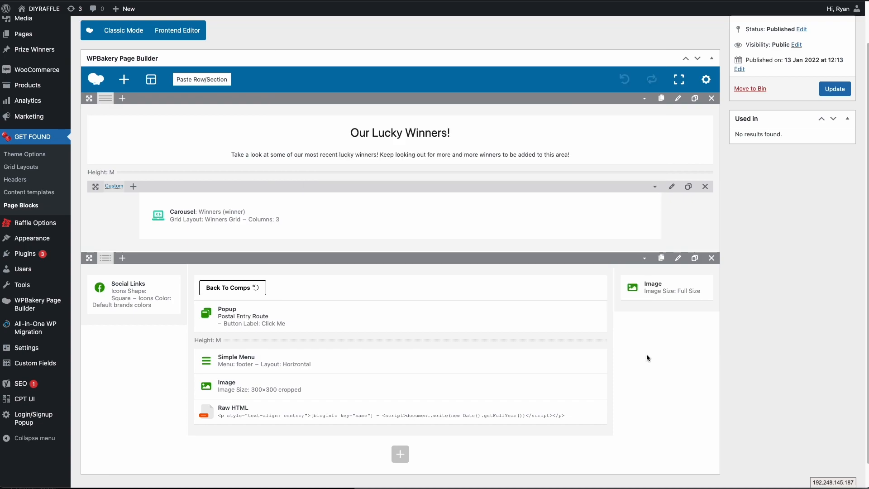
Open the settings of the footer's full-size image element and download the accepted credit cards image from the demo site's footer.
left_click(671, 288)
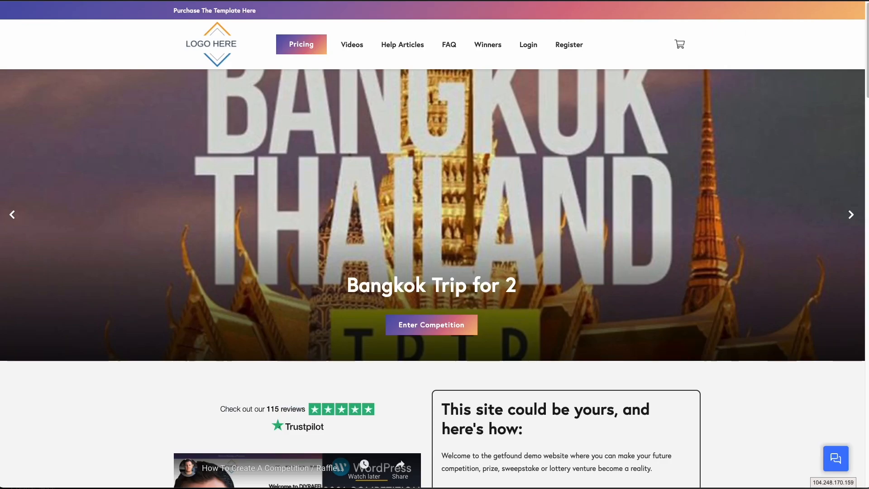
scroll(601, 312, "down", 20)
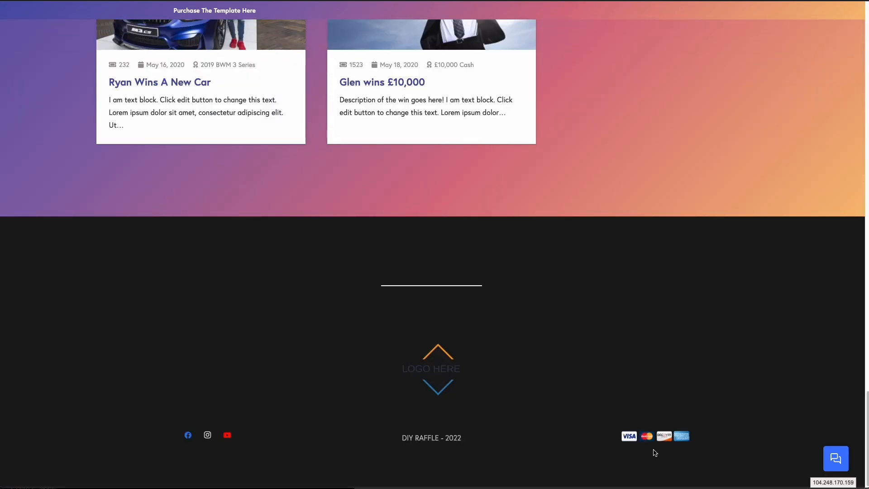
right_click(652, 435)
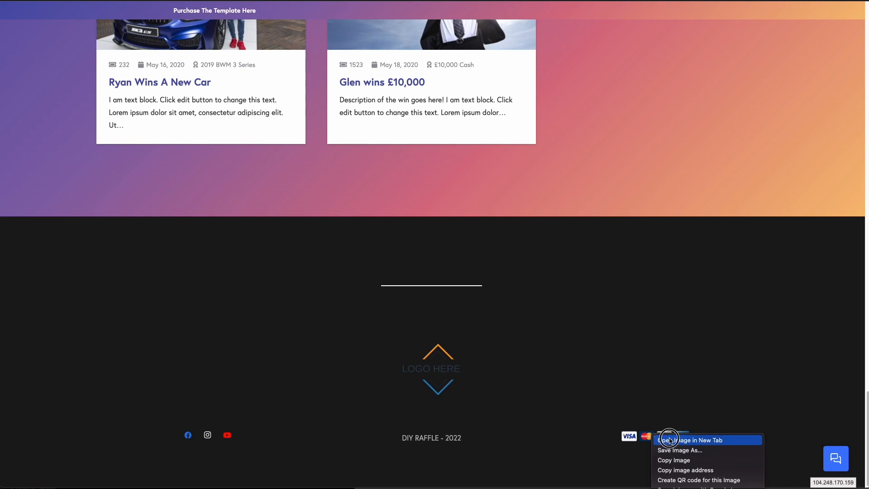
left_click(566, 339)
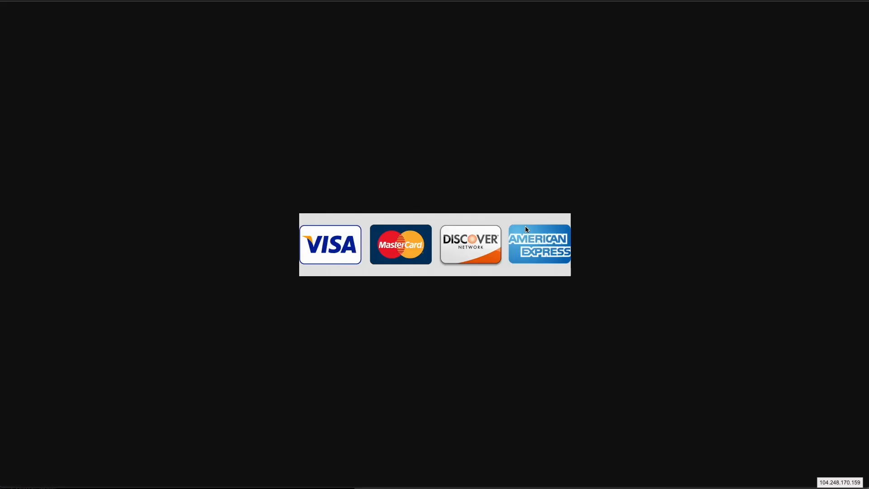
key("super+s")
left_click(489, 237)
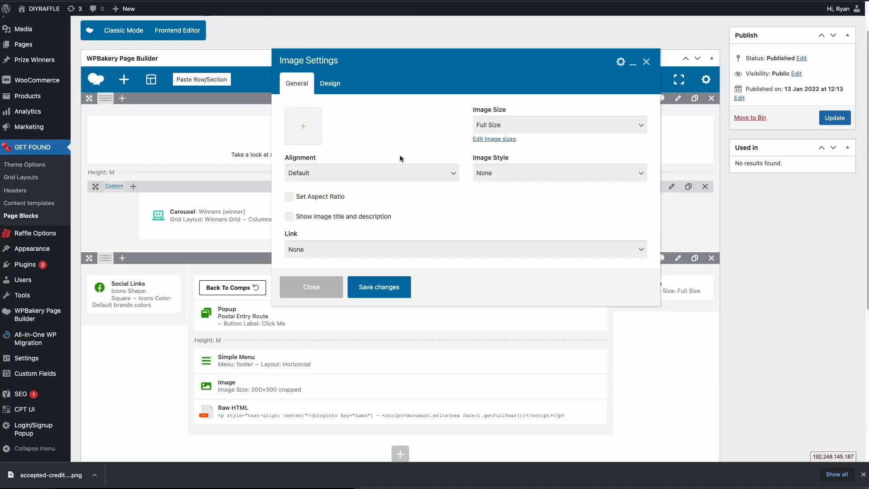
Upload the downloaded accepted credit cards image to the media library and set it in the footer's full-size image element.
left_click(303, 127)
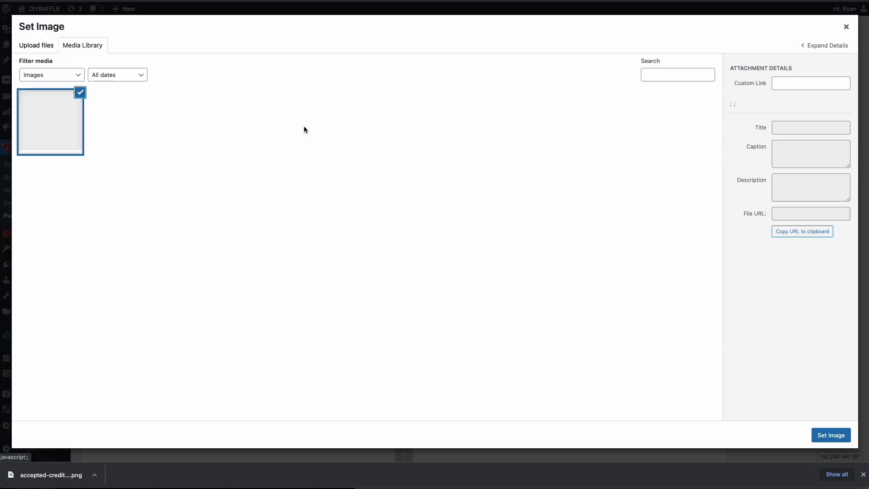
left_click_drag(53, 471, 151, 329)
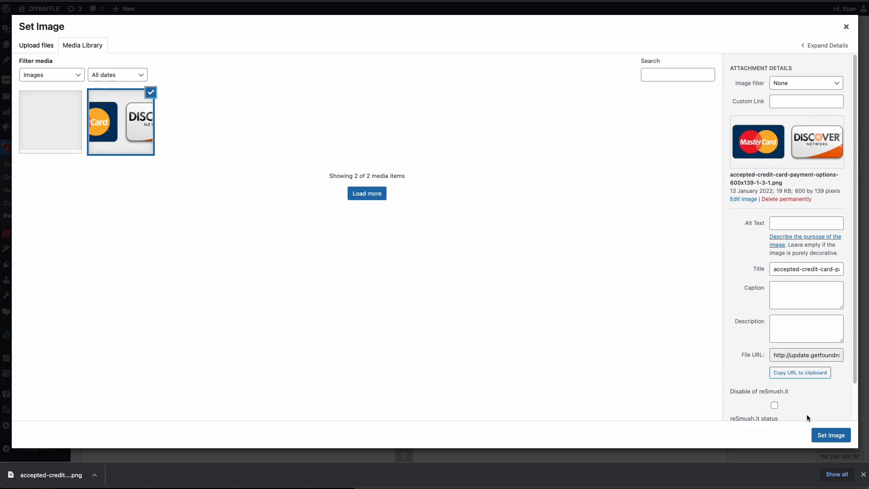
left_click(821, 434)
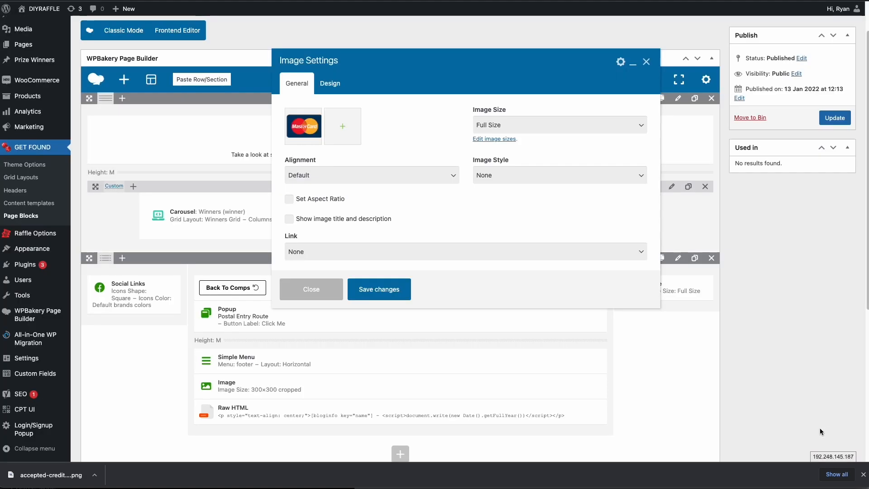
left_click(386, 291)
Review the Facebook and Instagram entries of the footer's Social Links element, save it and update the Footer V3 page block.
mouse_move(103, 297)
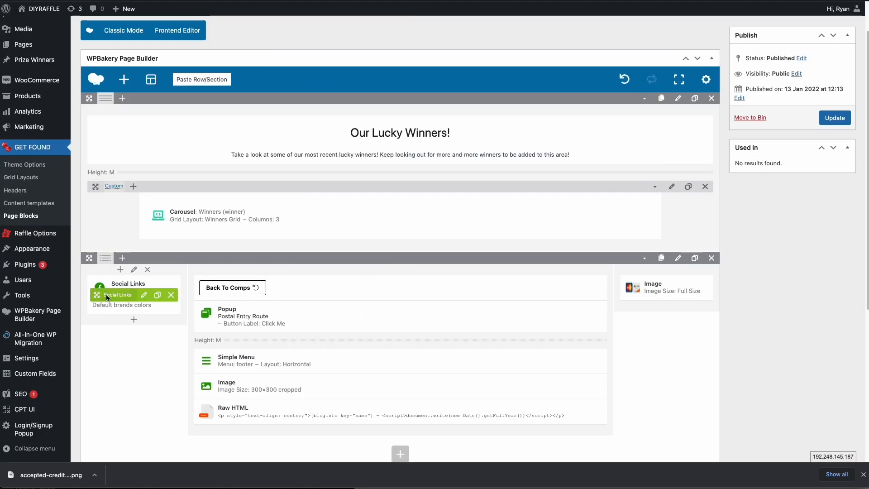
left_click(143, 295)
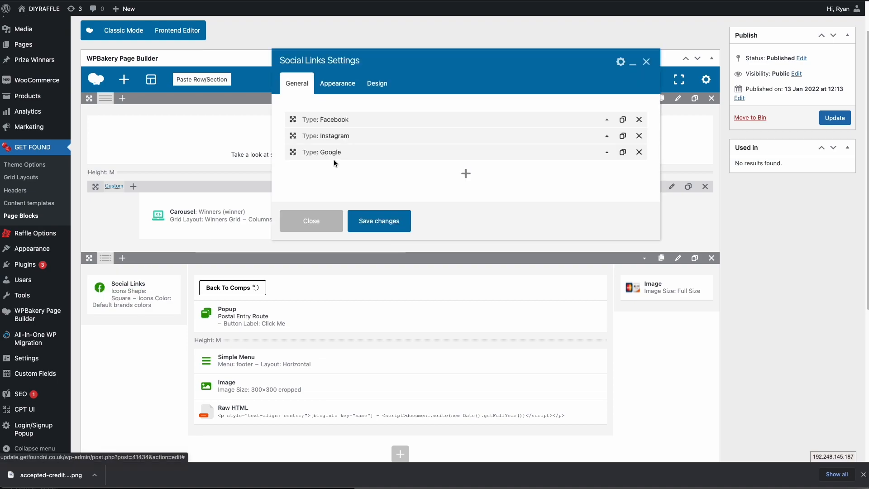
left_click(360, 120)
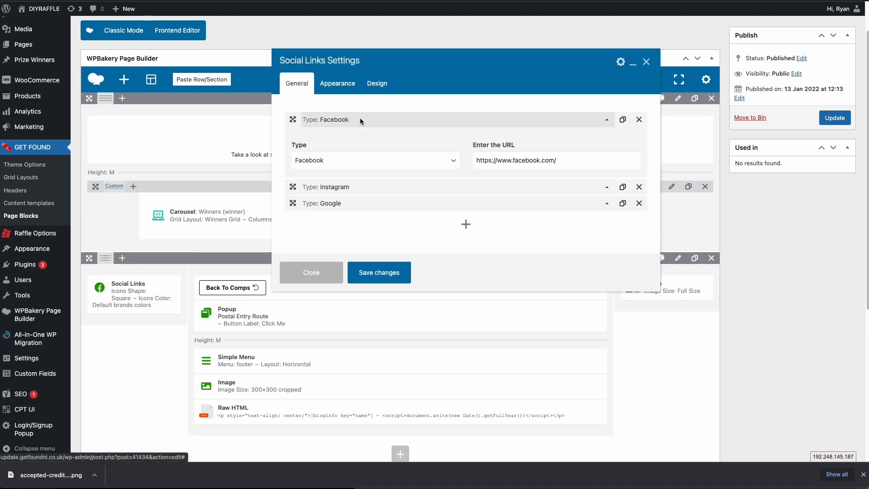
left_click(390, 190)
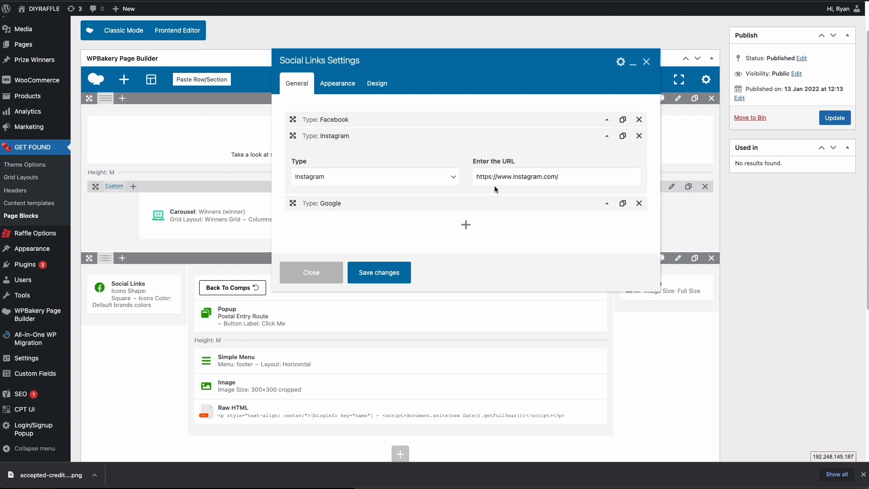
left_click(406, 268)
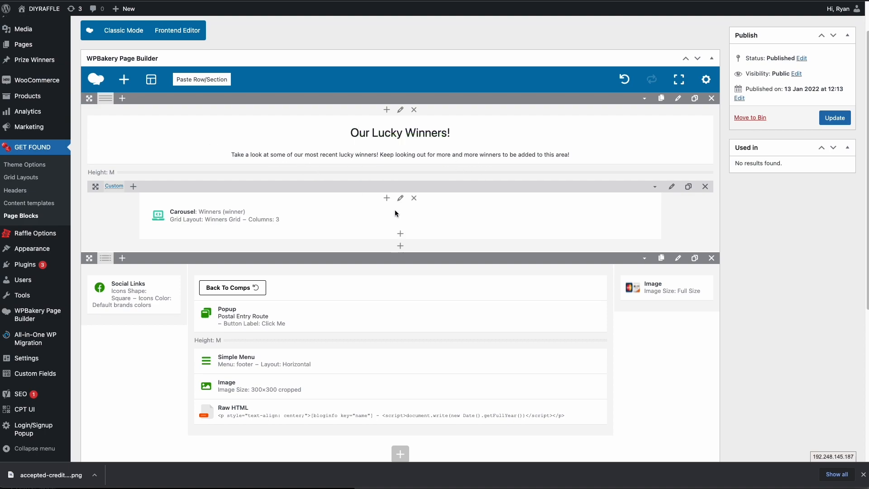
left_click(830, 119)
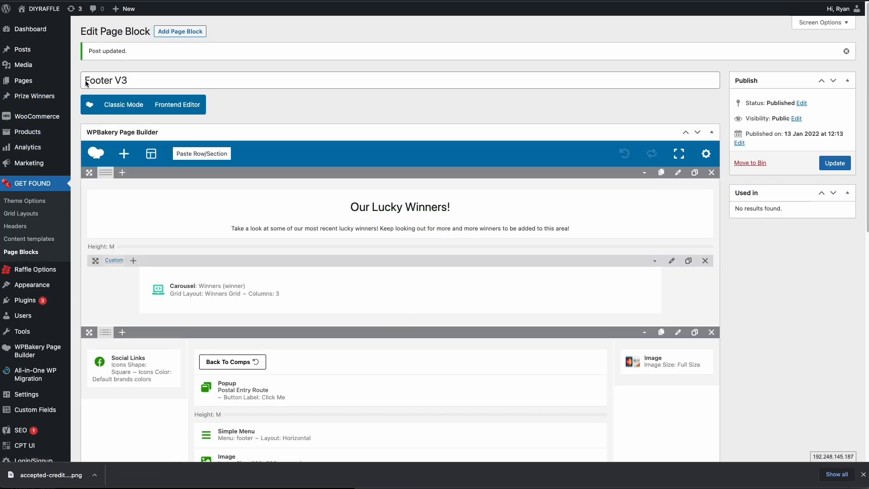
Open the homepage in a separate tab, examine its current footer and winners section, and return to the page block.
left_click_drag(86, 82, 161, 87)
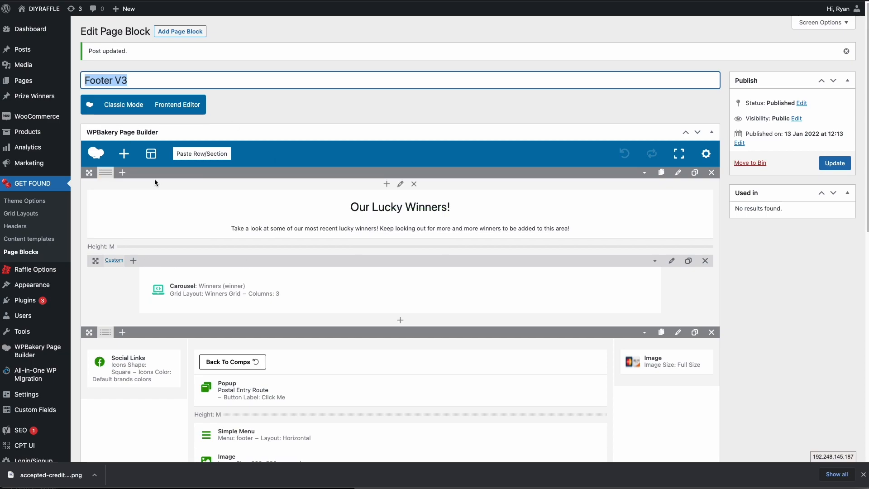
mouse_move(45, 8)
right_click(66, 19)
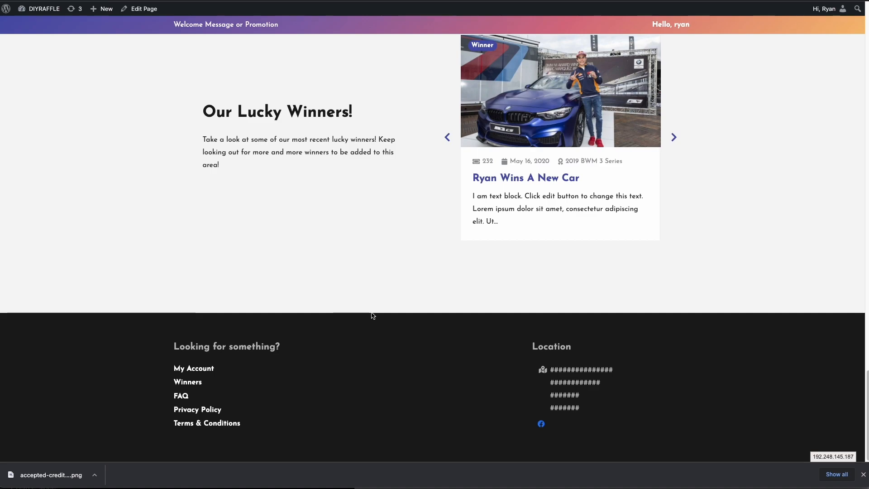
scroll(341, 227, "up", 7)
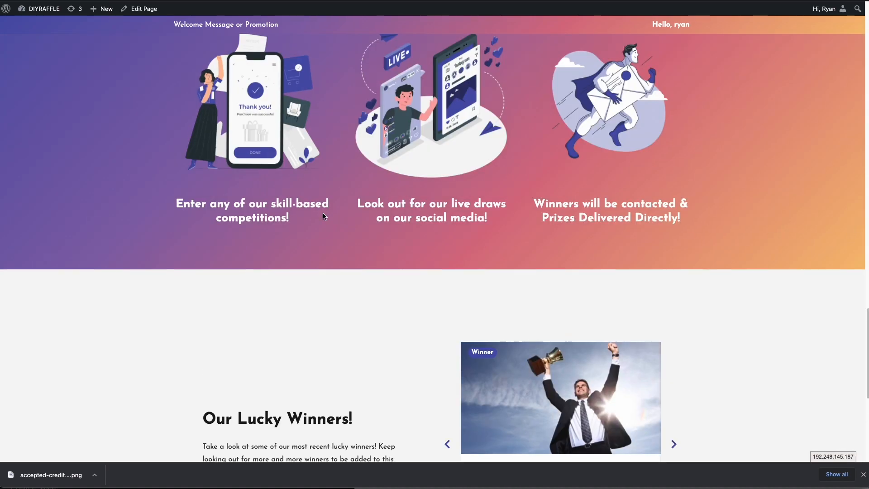
left_click(149, 1)
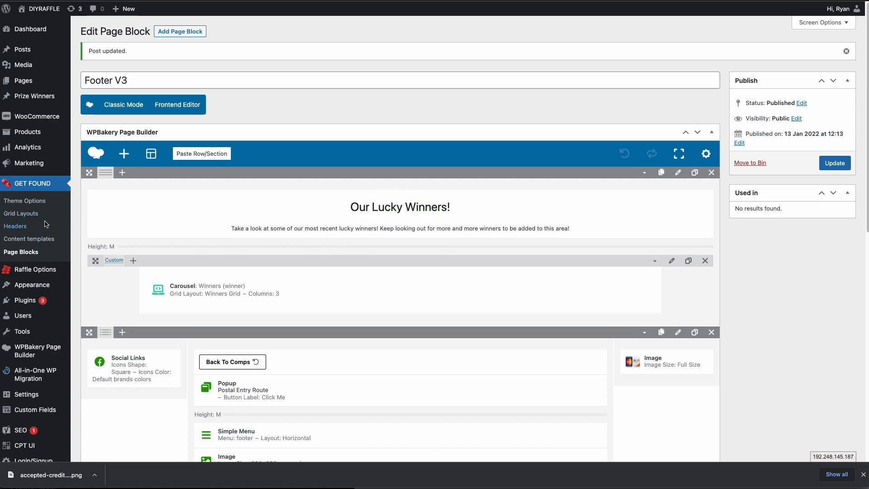
Set the Pages footer to Footer V3 in the theme's Pages Layout options and save the changes.
left_click(36, 200)
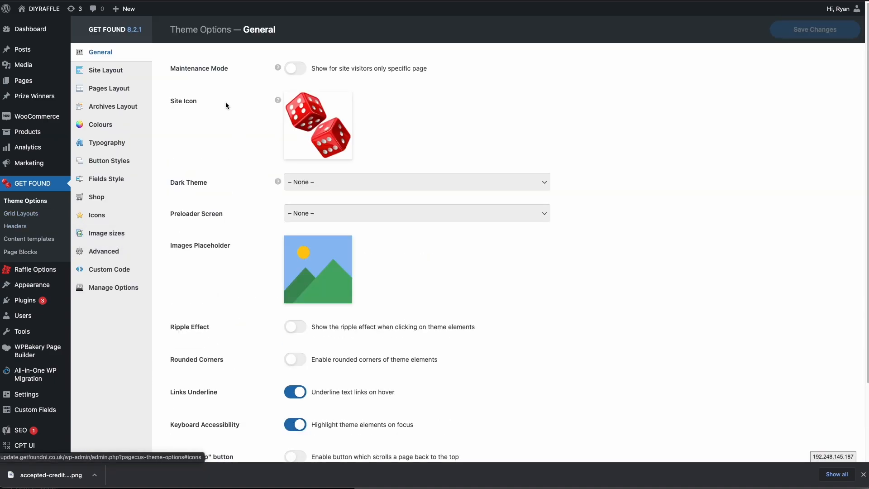
left_click(122, 89)
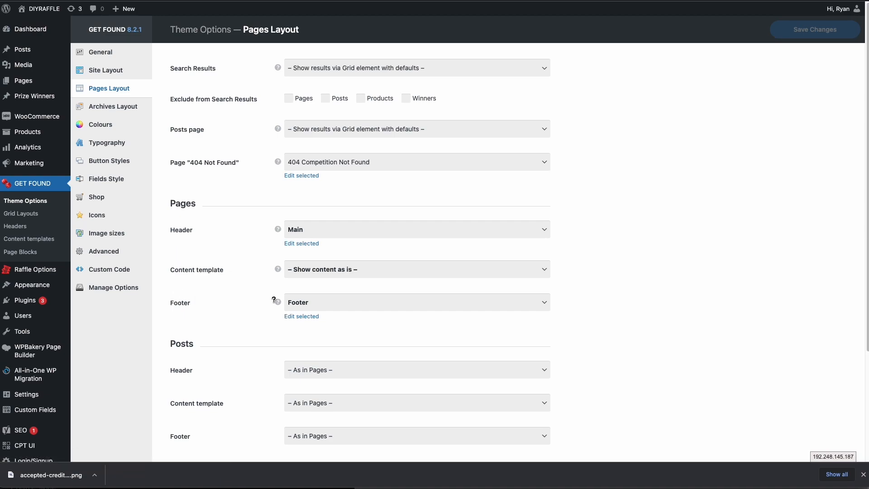
left_click(314, 304)
left_click(316, 311)
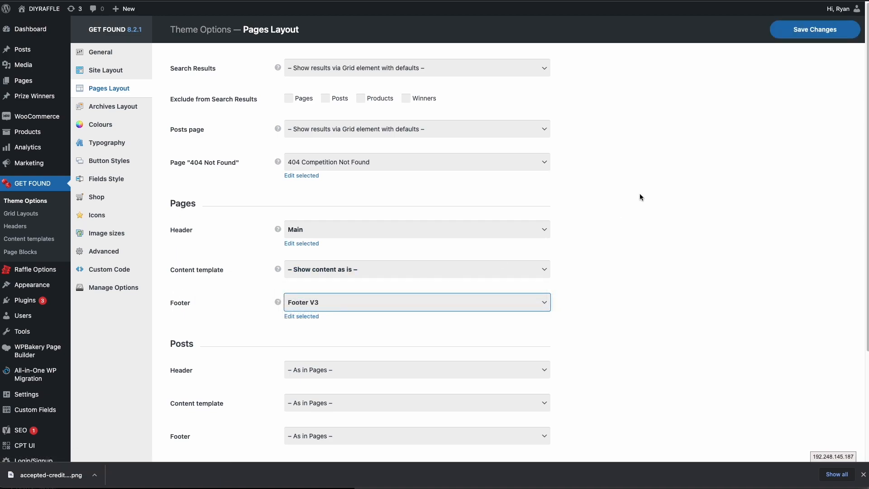
left_click(810, 30)
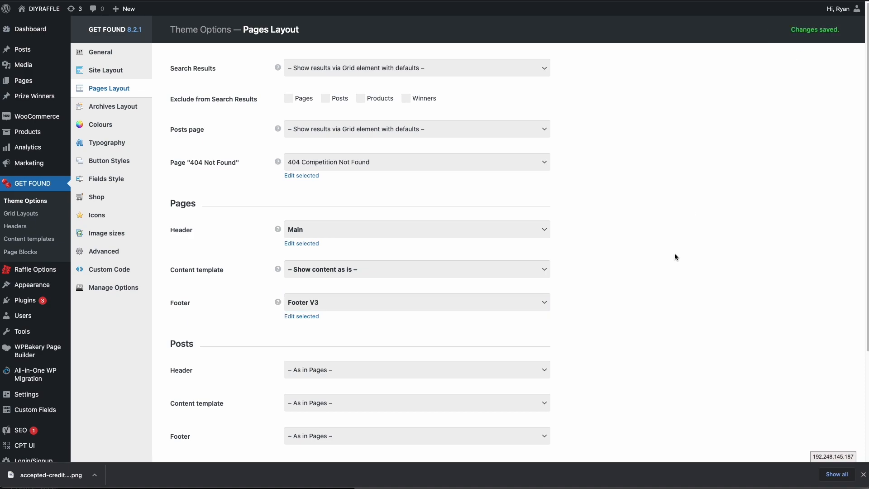
Check the remaining Pages Layout, Site Layout and Archives Layout theme options for other footer assignments.
scroll(675, 256, "down", 3)
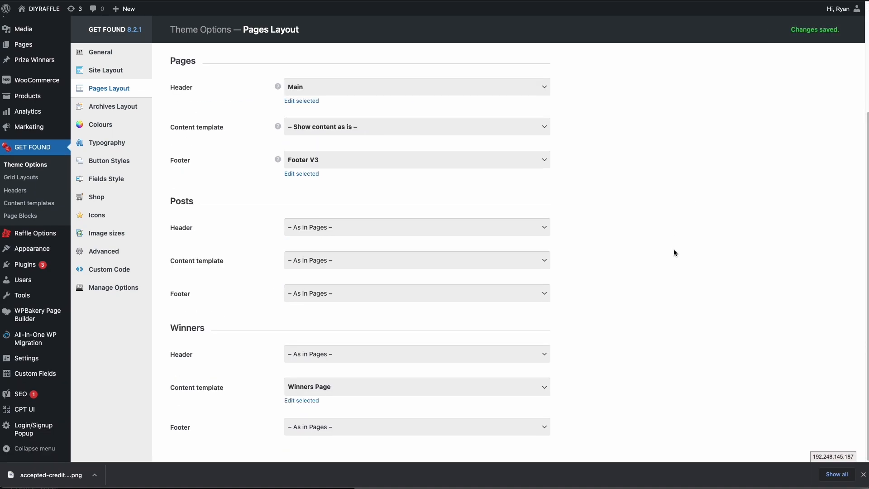
left_click(102, 74)
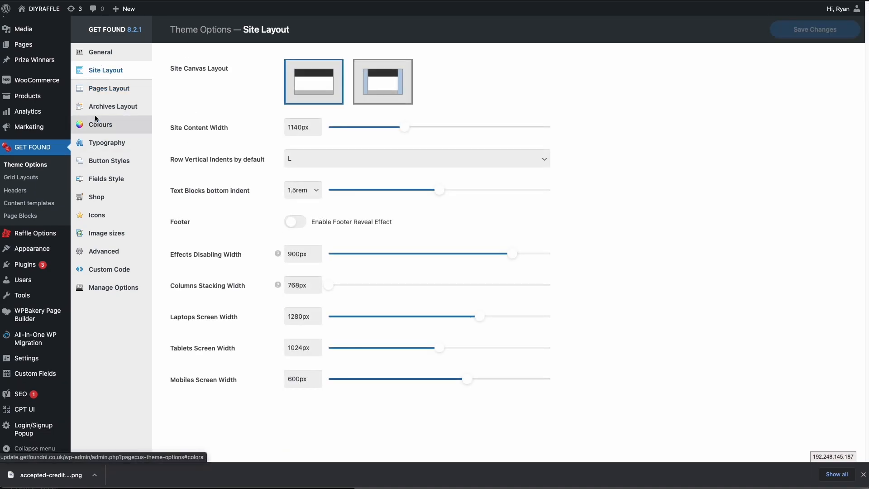
left_click(130, 105)
scroll(256, 206, "down", 5)
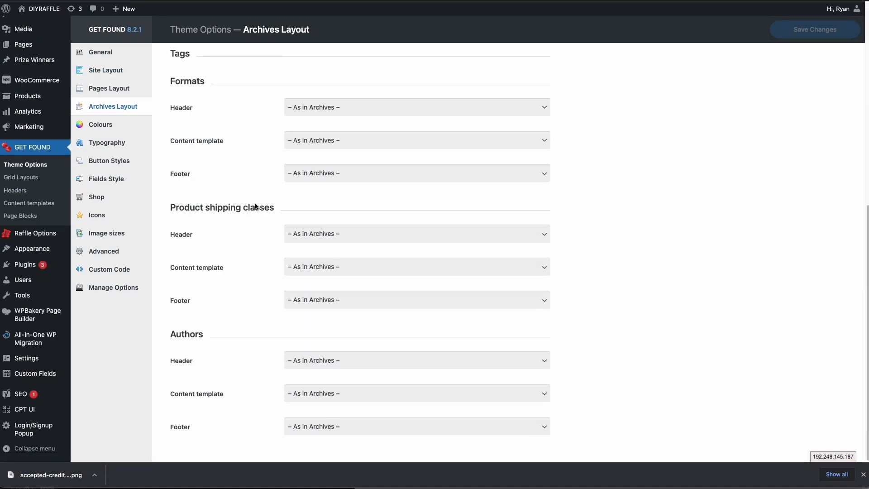
scroll(262, 207, "up", 5)
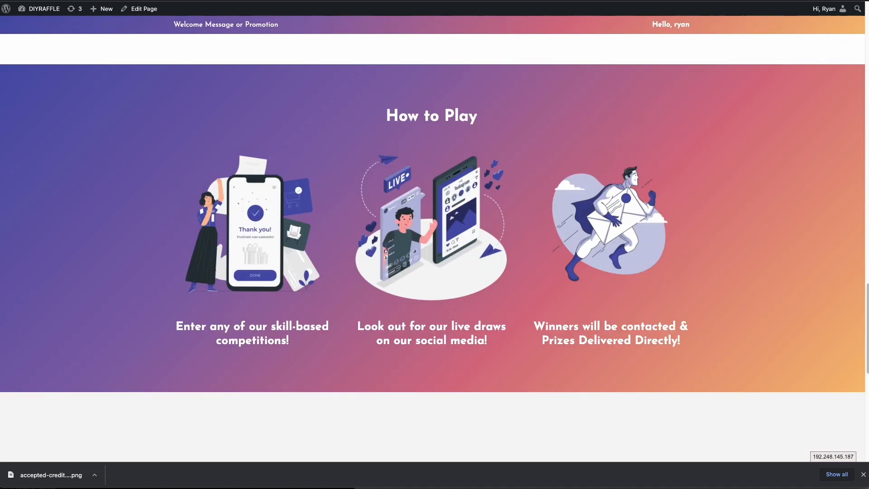
Examine the homepage's How to Play section, Our Lucky Winners section and new footer.
scroll(130, 146, "down", 6)
scroll(151, 181, "up", 3)
scroll(153, 180, "down", 3)
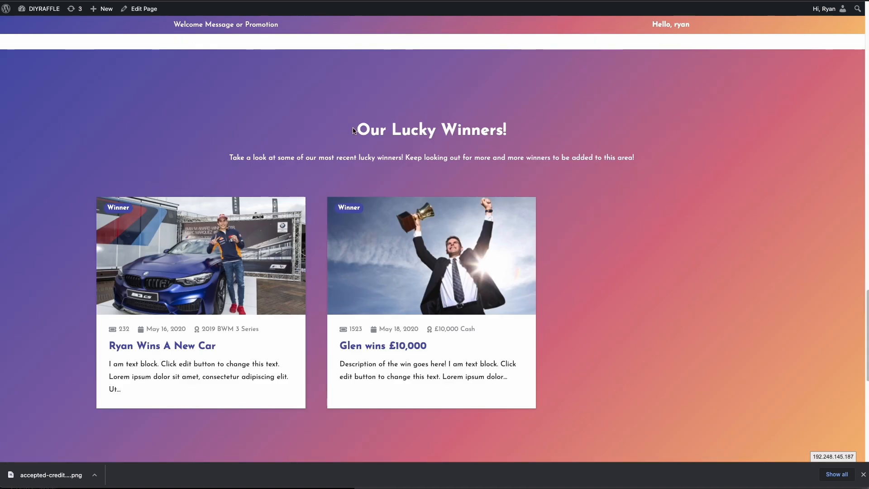
left_click_drag(355, 130, 553, 149)
scroll(554, 148, "up", 2)
scroll(554, 148, "up", 7)
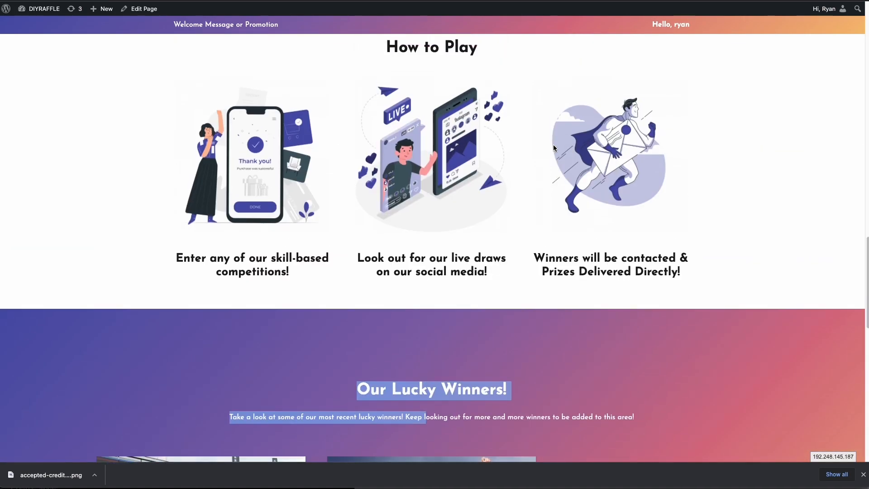
scroll(554, 148, "down", 15)
scroll(554, 147, "down", 3)
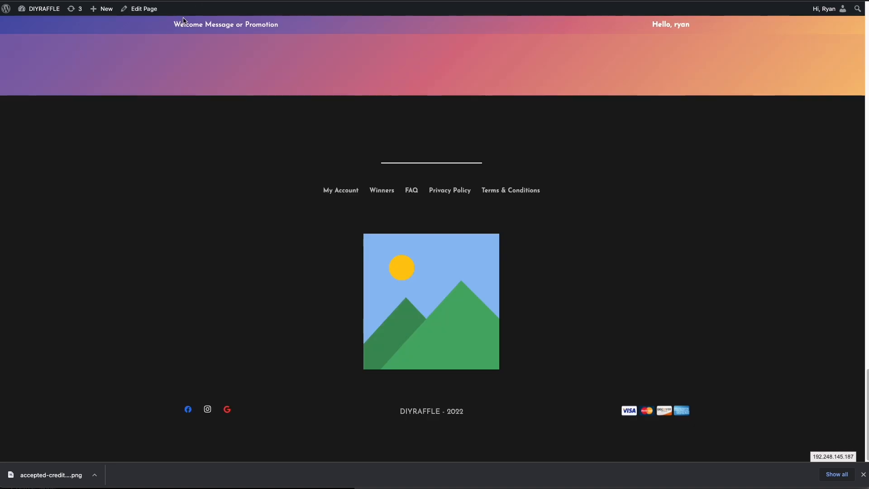
Open the Footer V3 page block for editing and open the image picker of its 300×300 cropped image element.
left_click(138, 8)
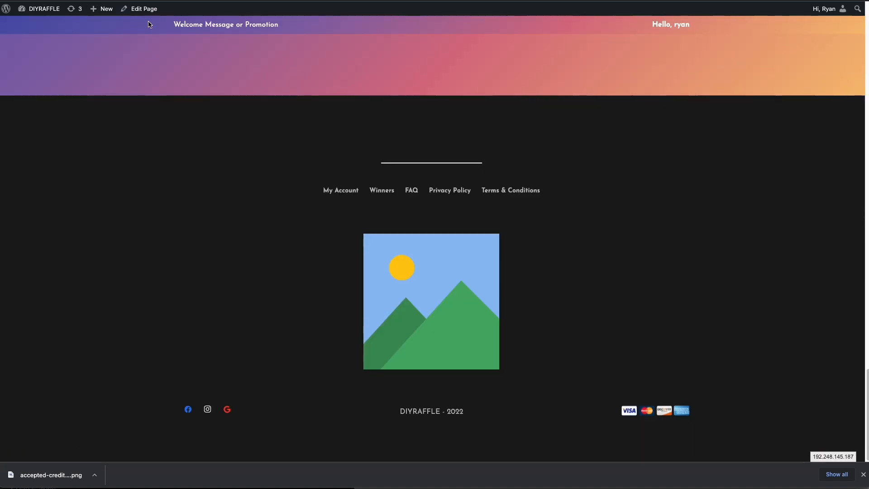
mouse_move(157, 12)
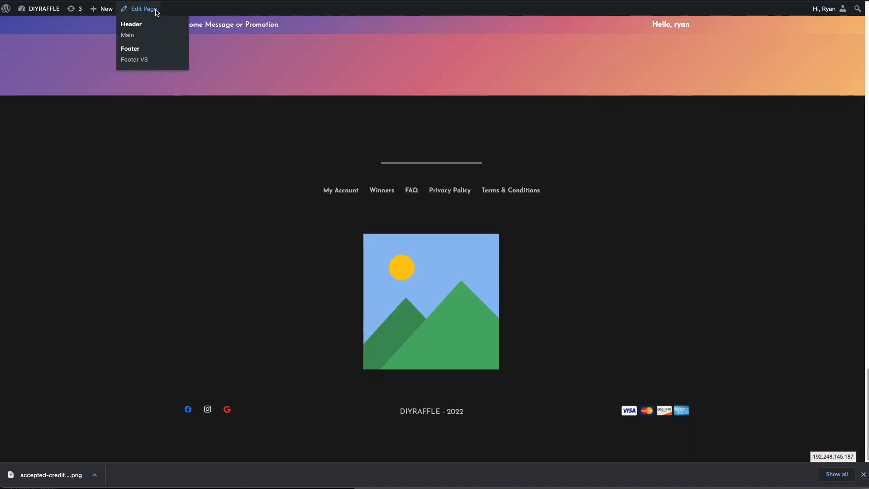
left_click(131, 59)
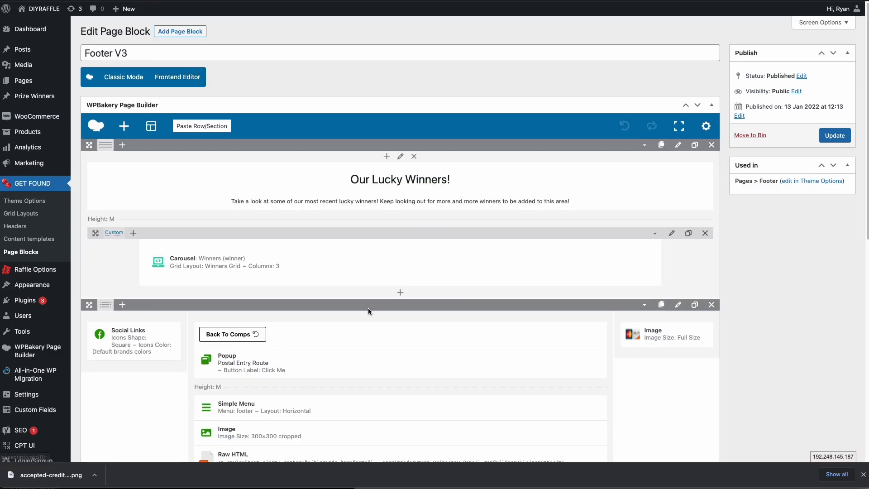
left_click(405, 433)
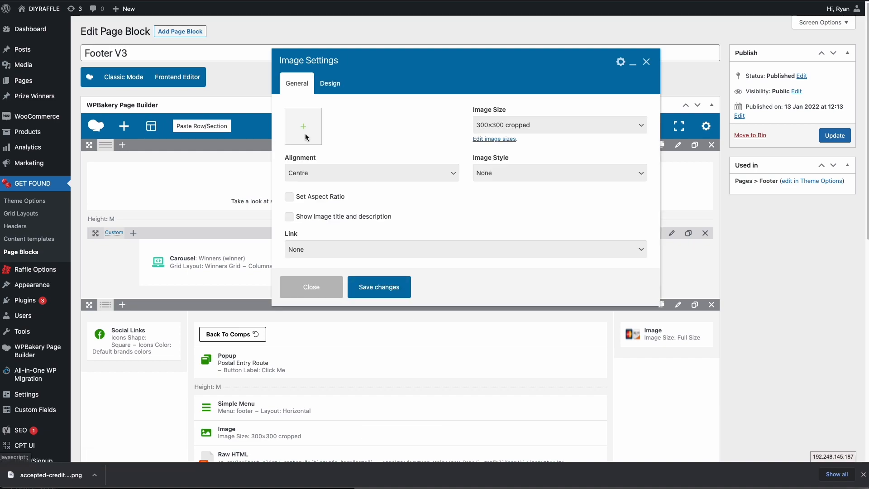
left_click(304, 131)
left_click(42, 44)
left_click(67, 45)
left_click(65, 76)
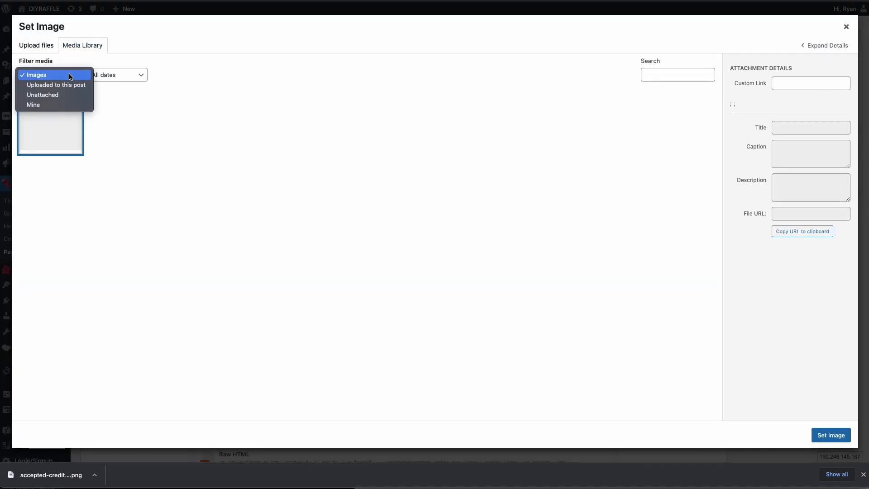
left_click(65, 84)
left_click(64, 80)
left_click(59, 66)
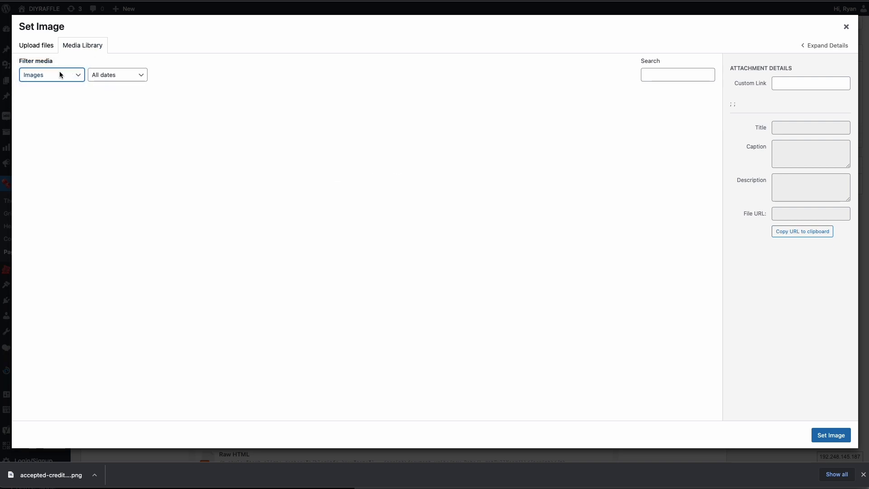
Set logo.png as the footer's centre image, save the element and update the page block.
left_click(210, 131)
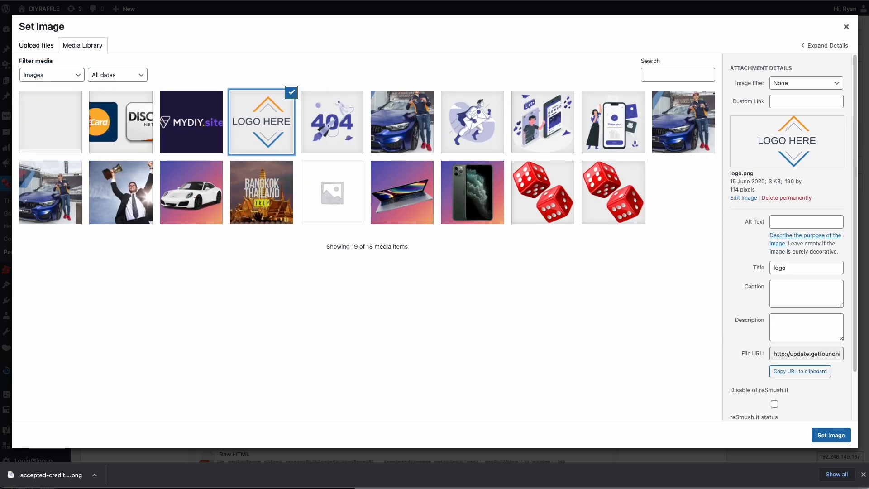
left_click(835, 436)
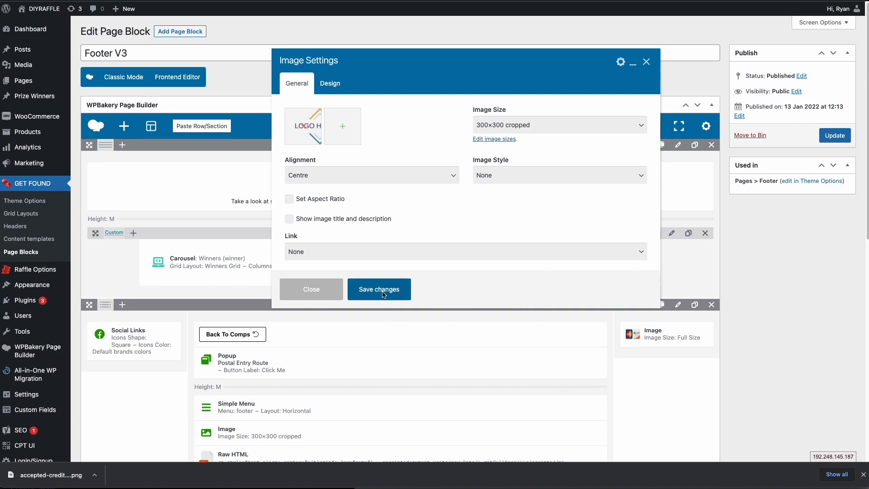
left_click(380, 290)
left_click(835, 135)
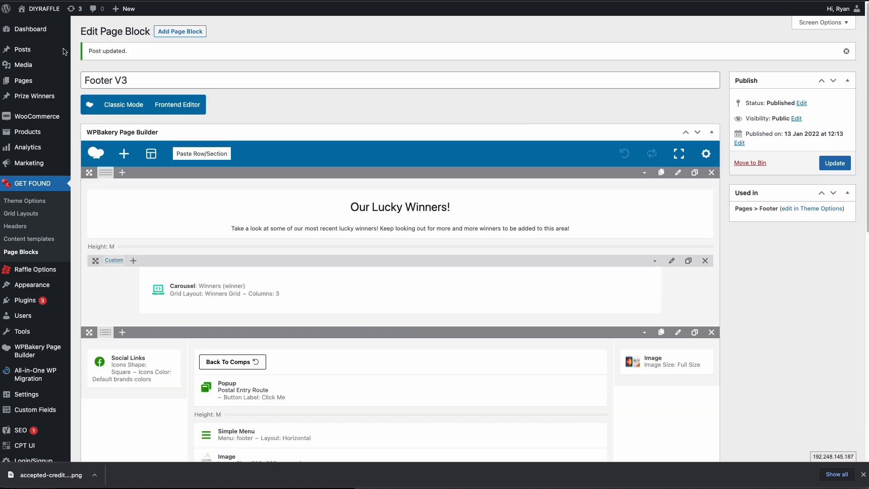
Examine the live homepage from the slider and competition cards through the How to Play and winners sections to the footer.
left_click(32, 23)
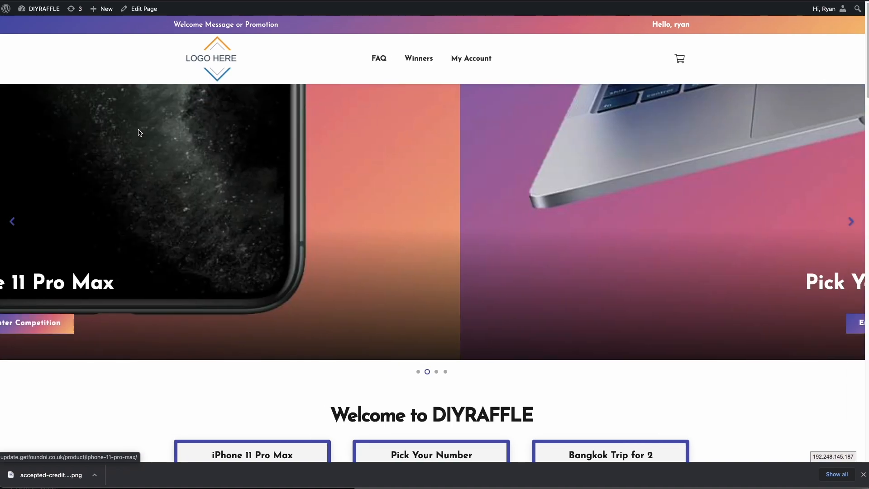
scroll(375, 150, "down", 8)
scroll(375, 151, "down", 4)
scroll(272, 190, "up", 1)
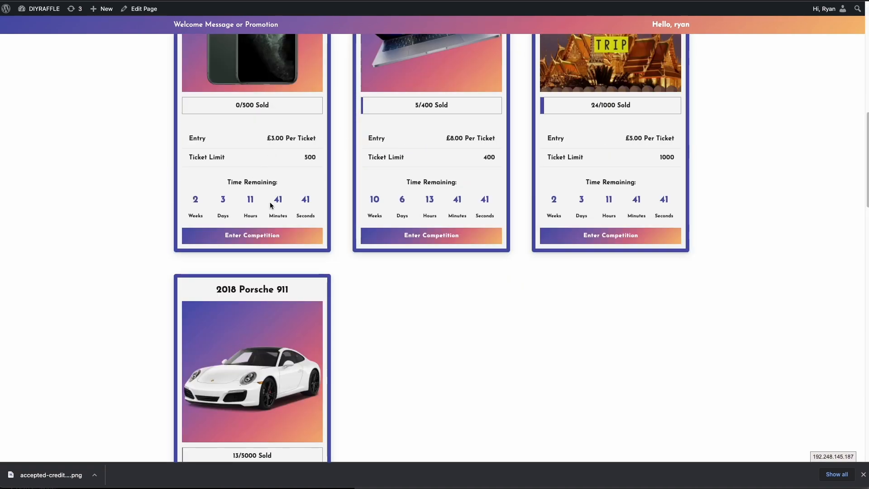
scroll(304, 218, "down", 3)
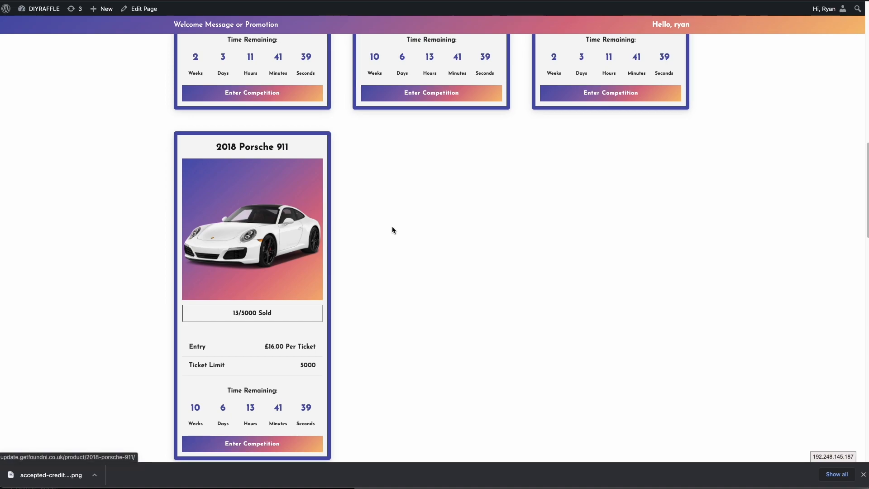
scroll(397, 233, "down", 10)
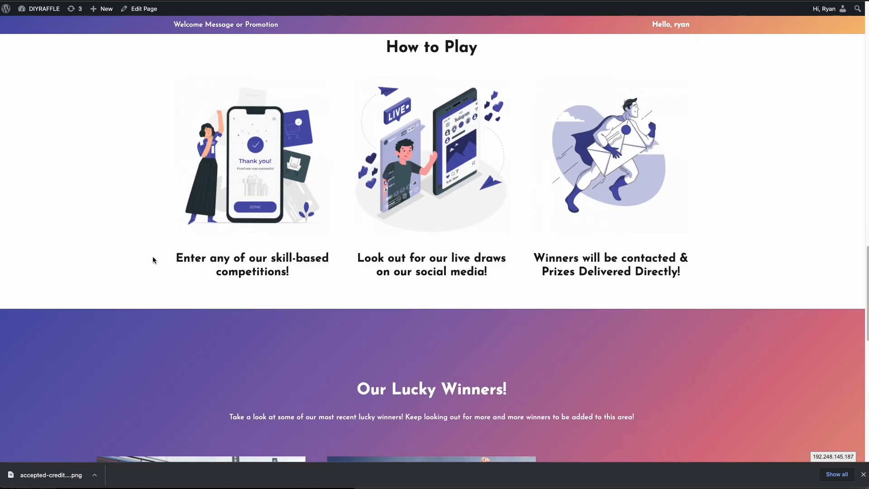
scroll(149, 255, "down", 12)
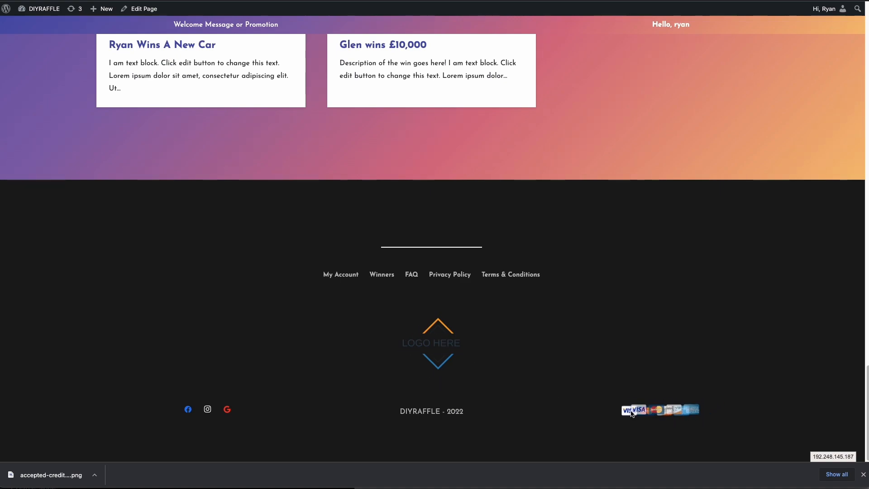
scroll(524, 366, "up", 15)
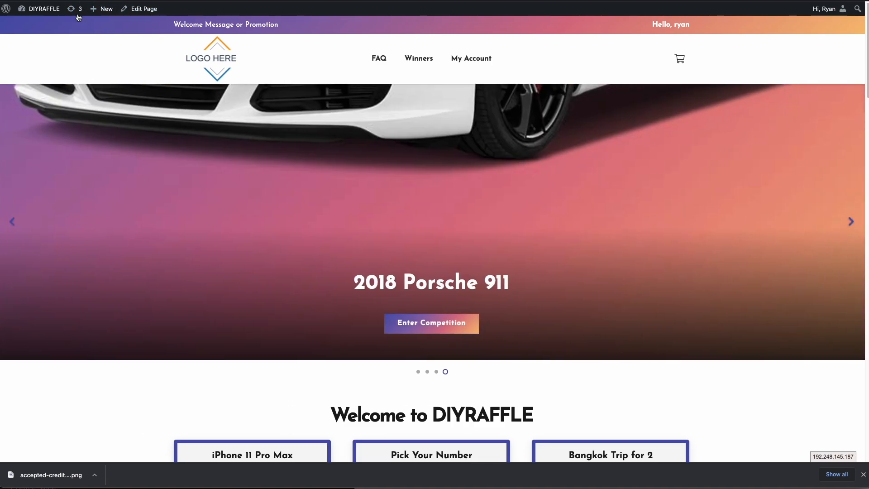
Create a new page on the DIYRAFFLE site and title it Completed.
mouse_move(101, 9)
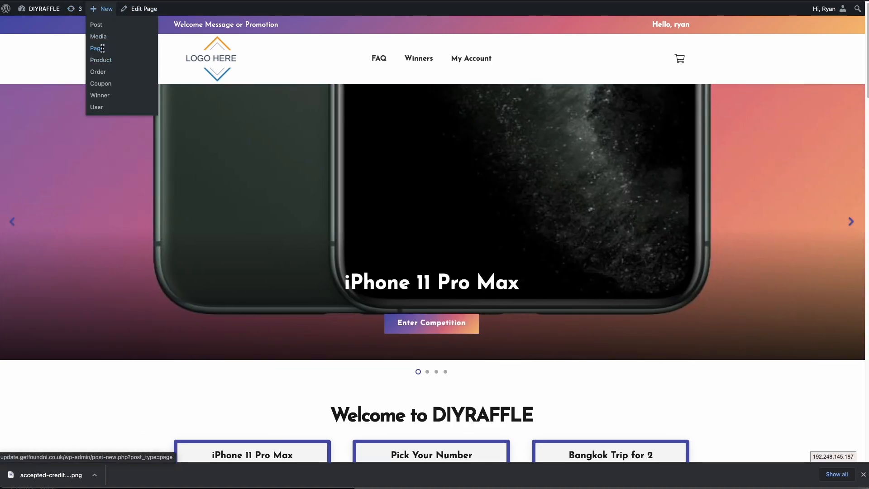
left_click(103, 49)
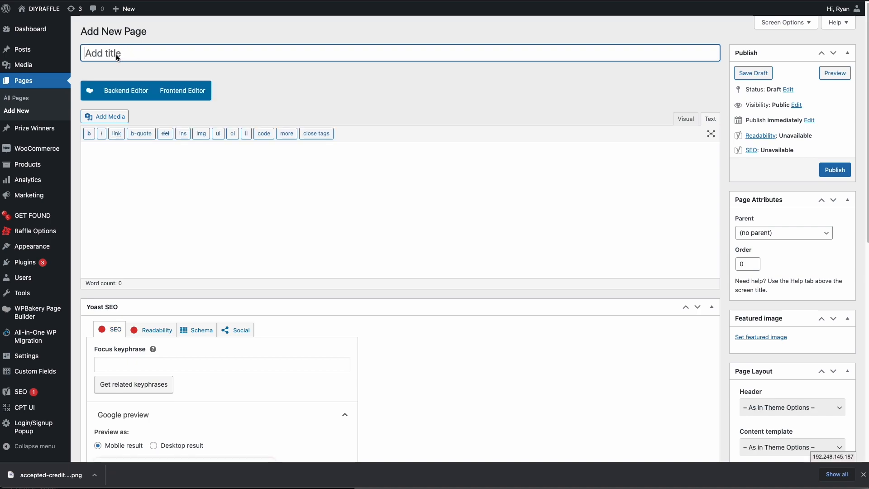
type("Completed")
left_click(271, 91)
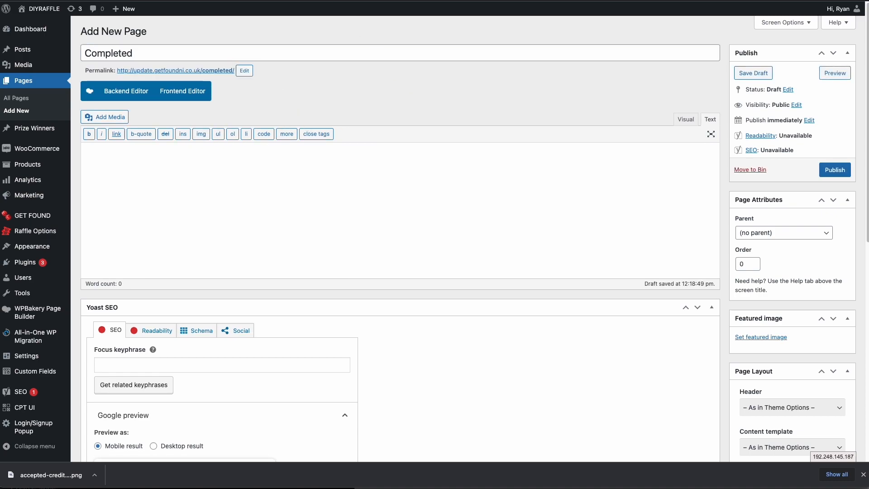
Open a fresh Codepile pile in a new tab, and open the Completed page for editing on the Gadget Prizes site.
key("ctrl+Tab")
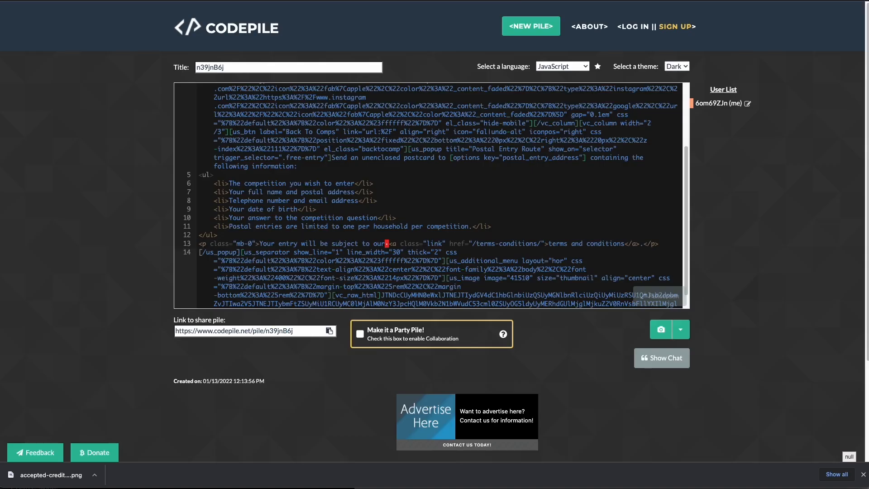
right_click(266, 30)
left_click(295, 31)
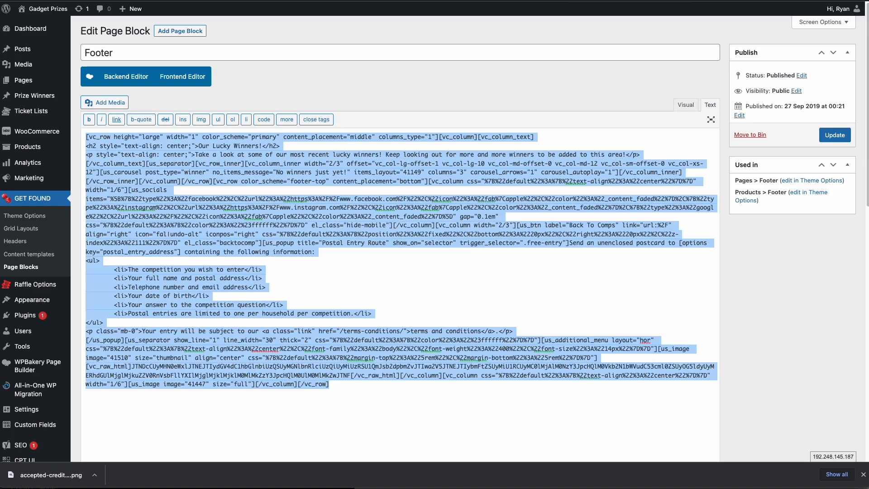
left_click(615, 1)
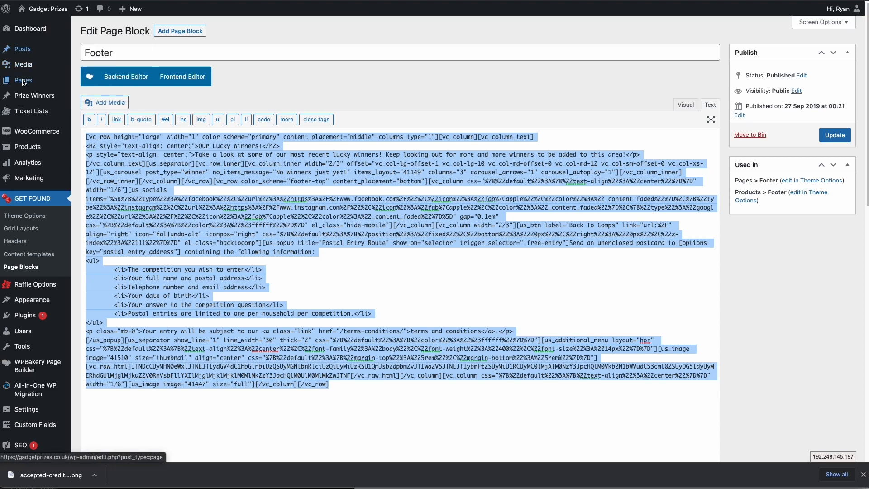
mouse_move(24, 82)
left_click(88, 82)
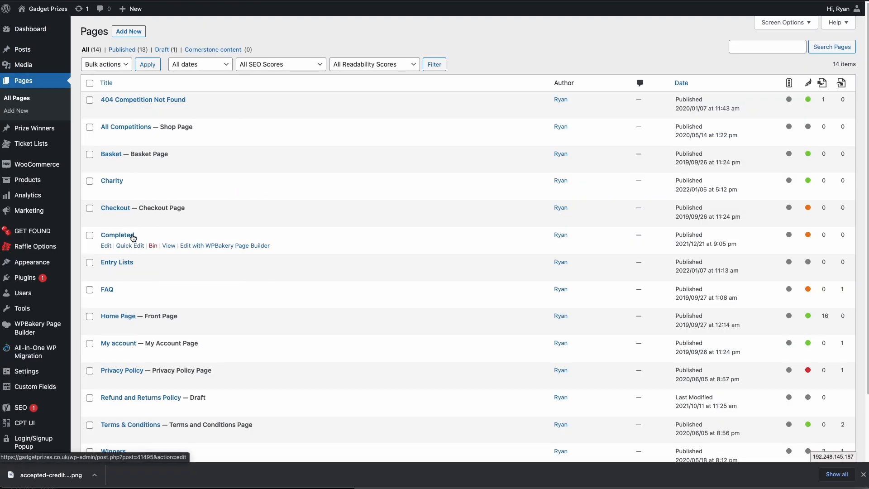
left_click(107, 245)
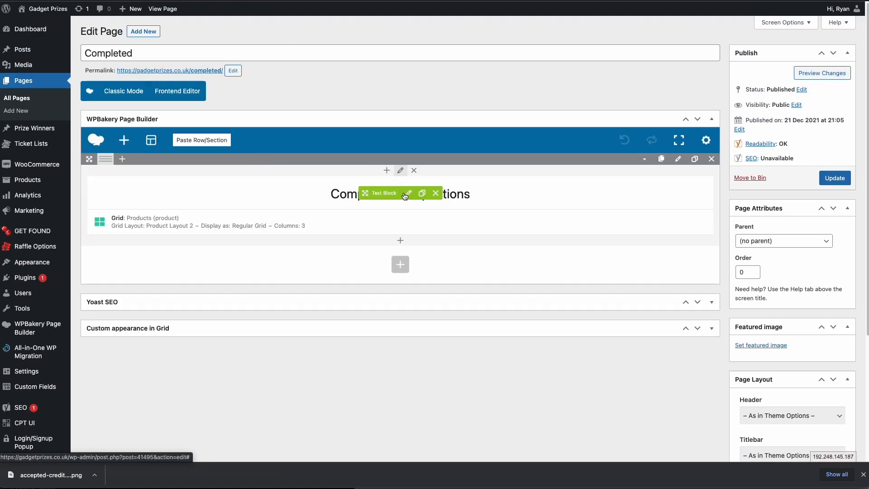
Copy the Completed page's entire code from the classic text editor and paste it into the new Codepile pile.
left_click(135, 96)
left_click(452, 192)
key("ctrl+a")
key("ctrl+c")
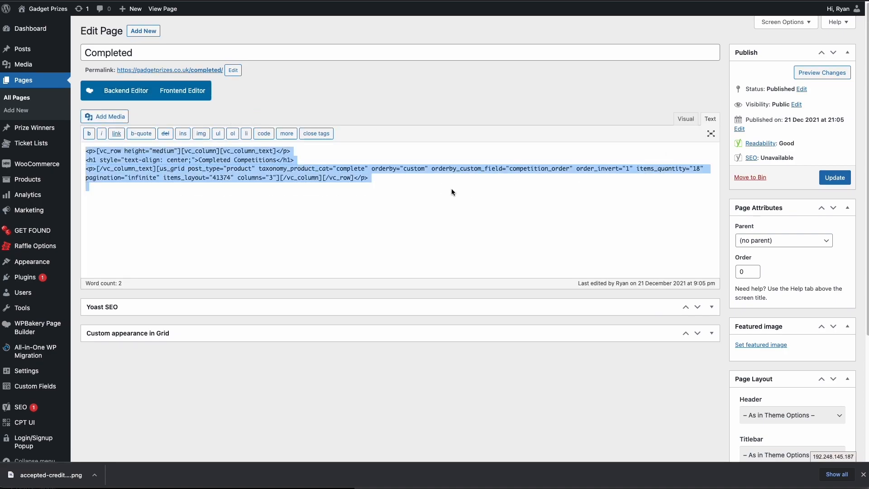
key("ctrl+Tab")
key("ctrl+Tab")
key("ctrl+Tab")
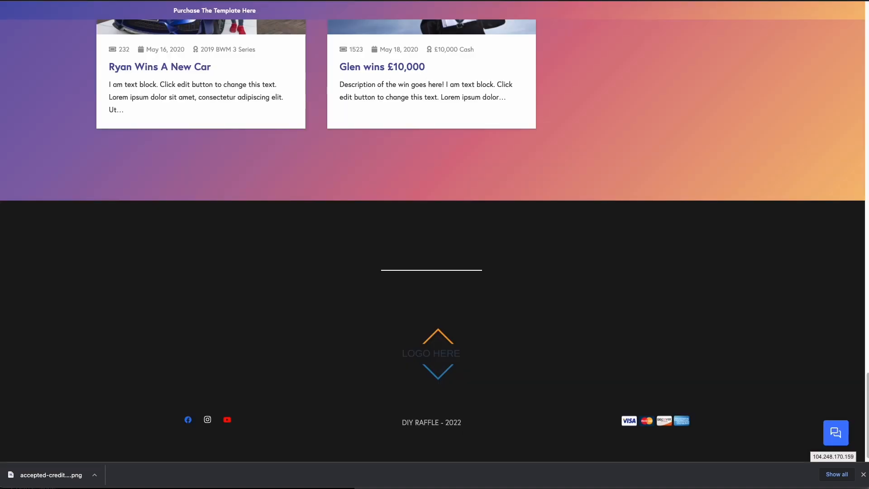
key("ctrl+v")
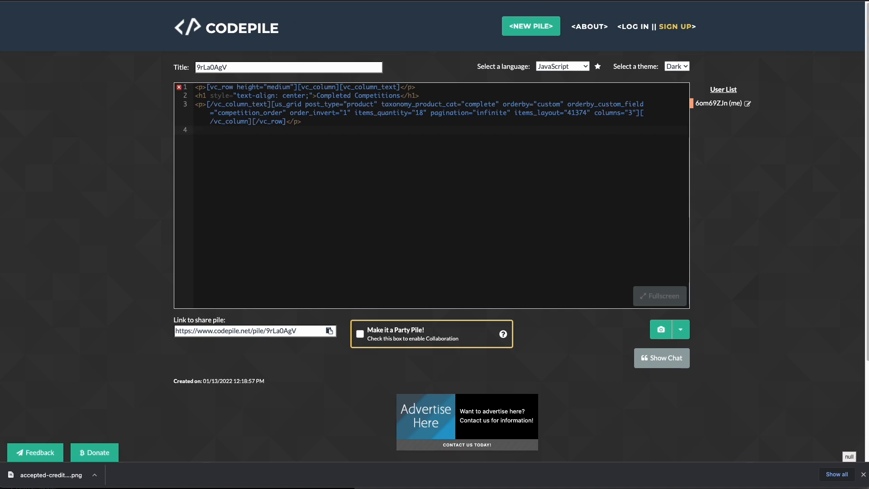
Paste the Completed Competitions code into the new Completed page on DIYRAFFLE and show it in the backend page builder.
key("ctrl+Tab")
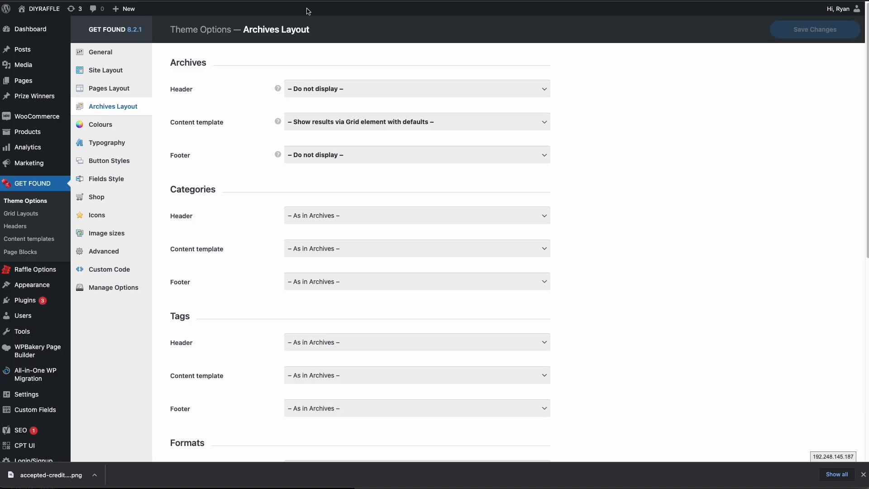
key("ctrl+Tab")
key("ctrl+Tab")
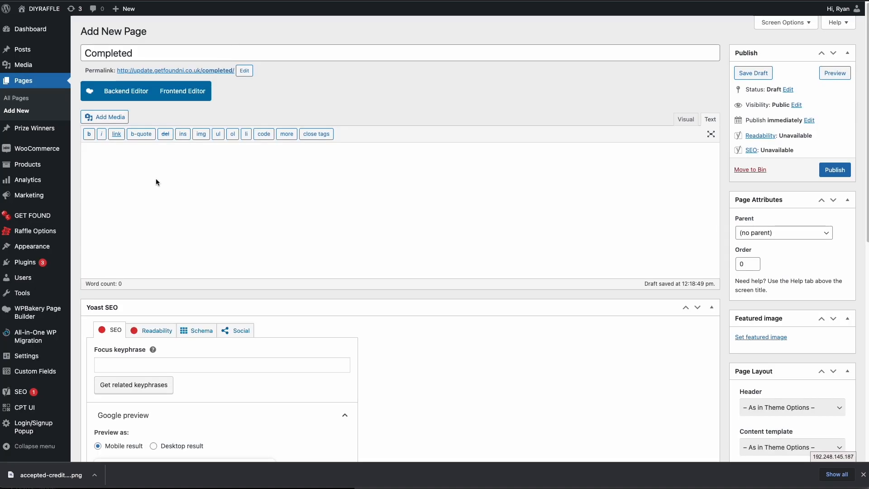
key("ctrl+v")
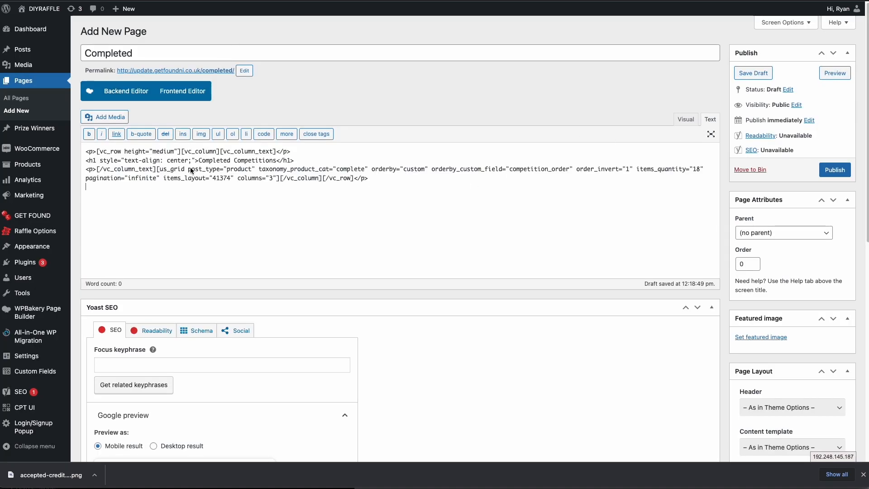
left_click(119, 91)
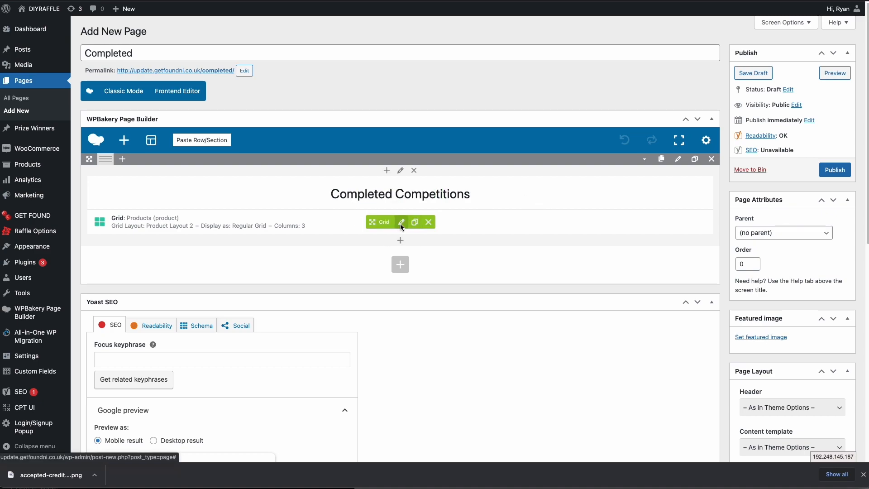
Examine the Completed page grid's general settings for product category, custom field order, item quantity and pagination.
left_click(401, 222)
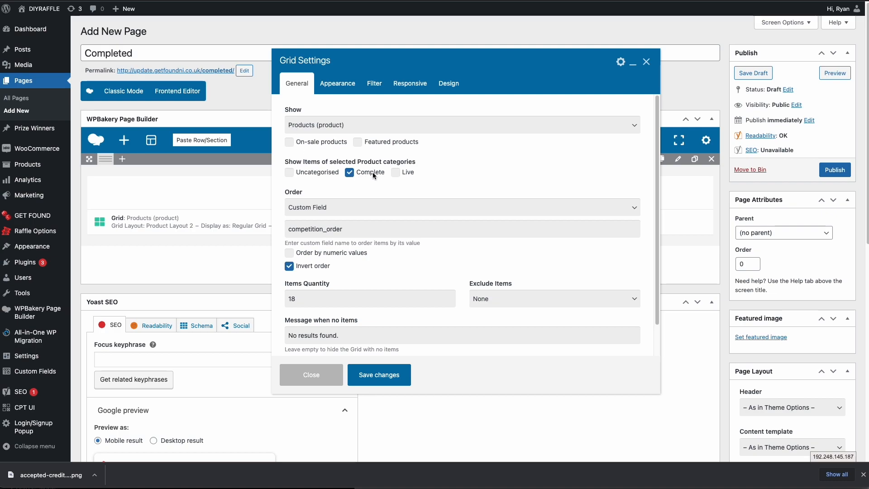
double_click(335, 233)
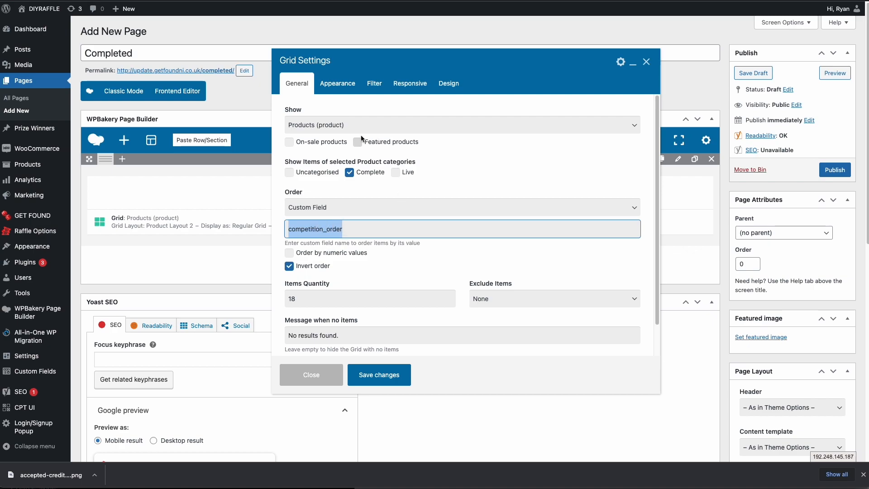
scroll(385, 181, "down", 2)
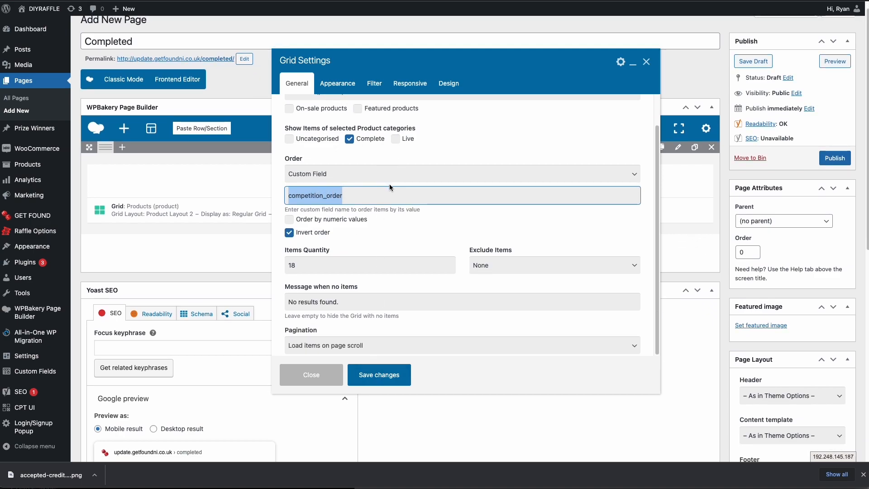
scroll(395, 190, "up", 2)
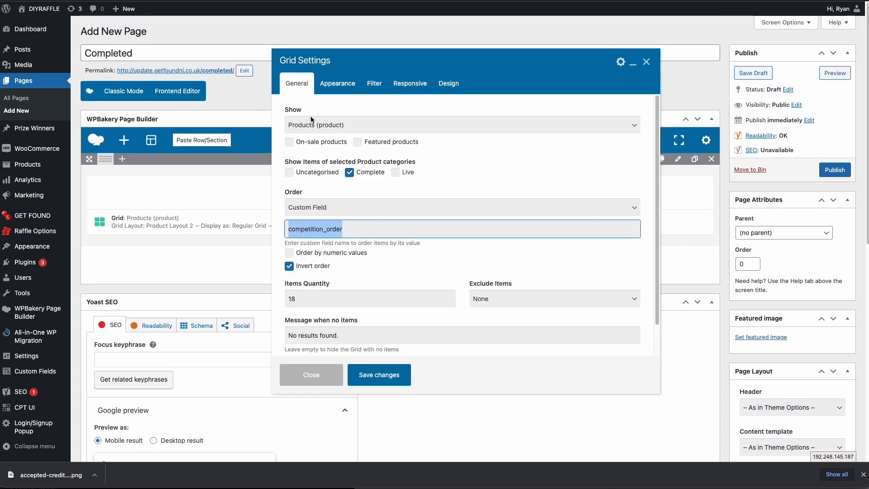
Choose Product Layout 2 as the grid layout, save the grid element and publish the Completed page.
left_click(332, 90)
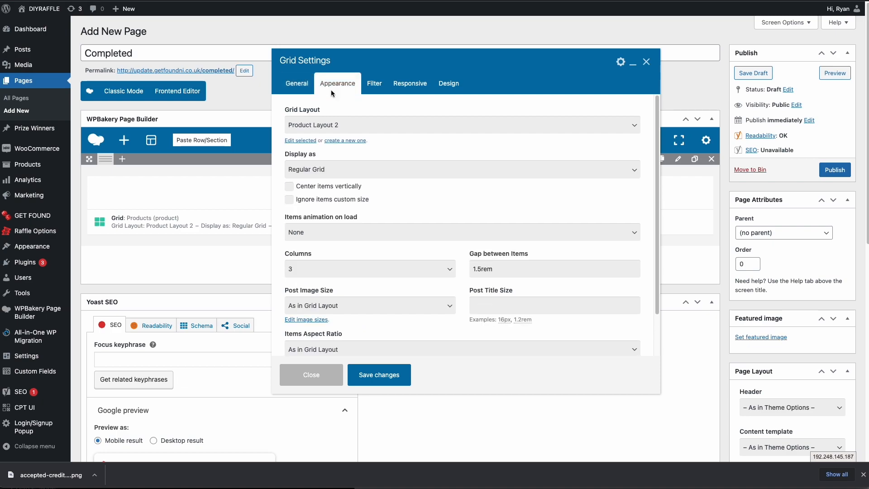
left_click(336, 129)
left_click(362, 127)
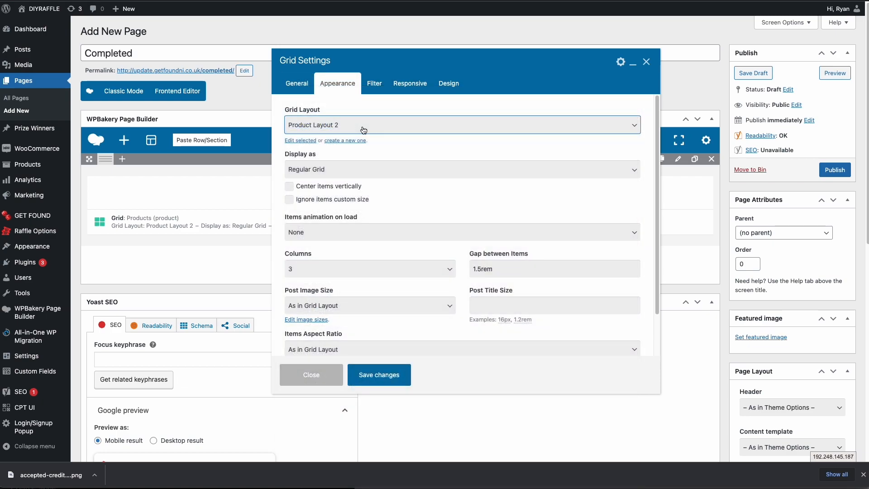
left_click(387, 379)
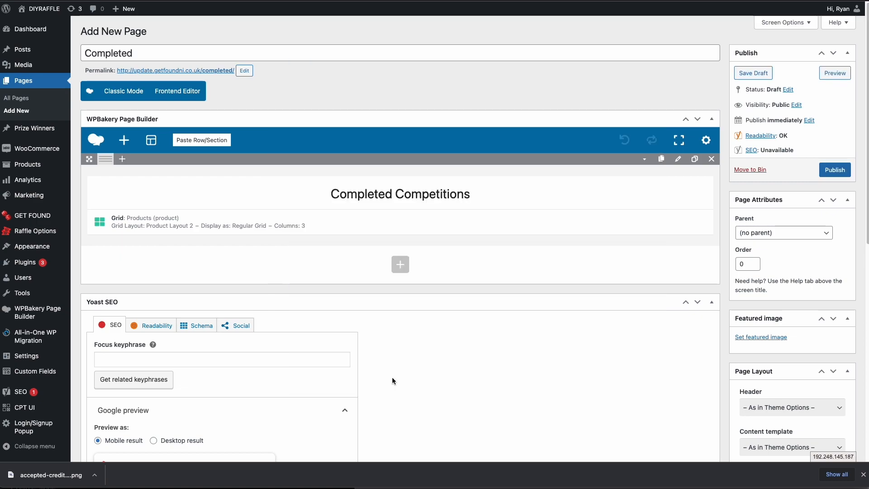
left_click(837, 172)
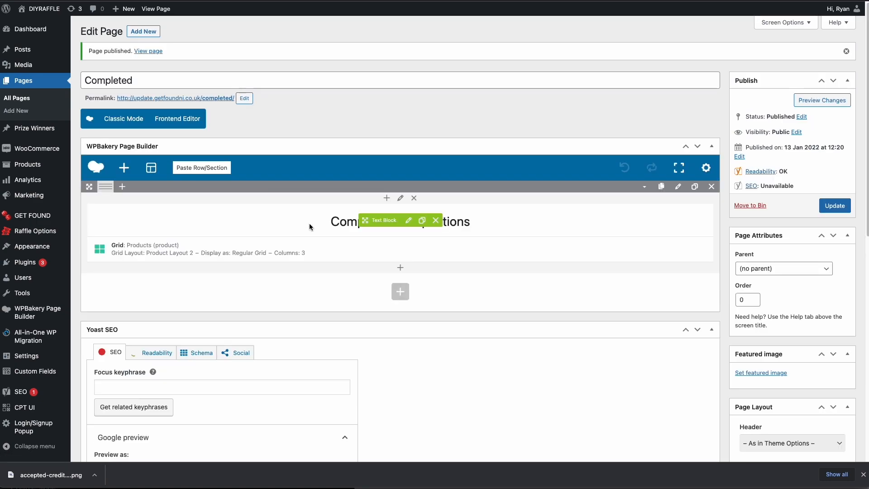
Add the Completed page to Menu 1, place it between Winners and Login, and save the menu.
mouse_move(32, 247)
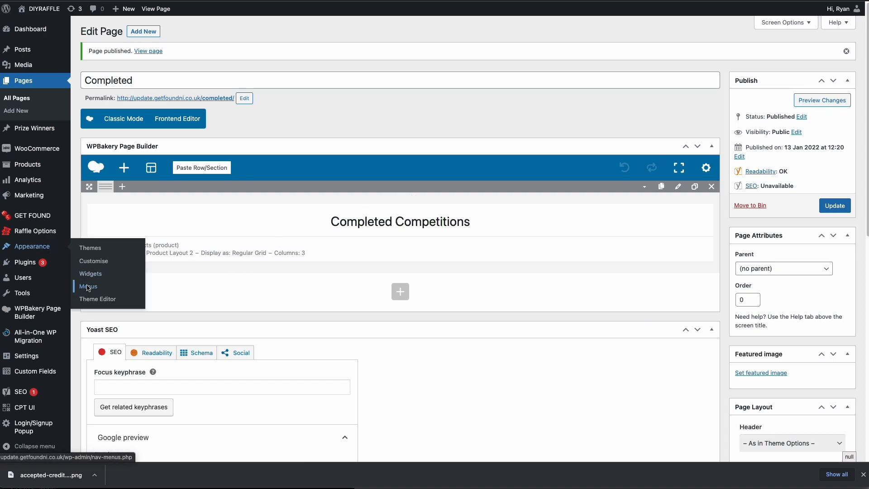
left_click(88, 288)
left_click(110, 182)
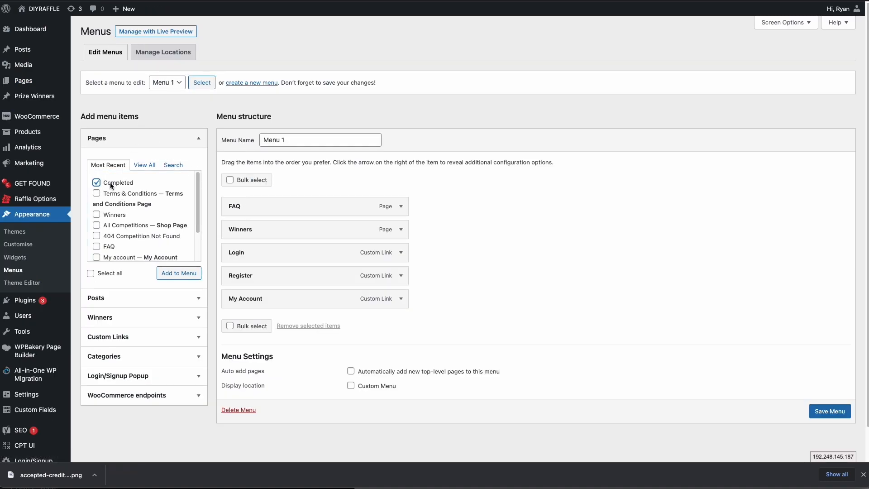
left_click(178, 273)
left_click_drag(265, 317, 265, 250)
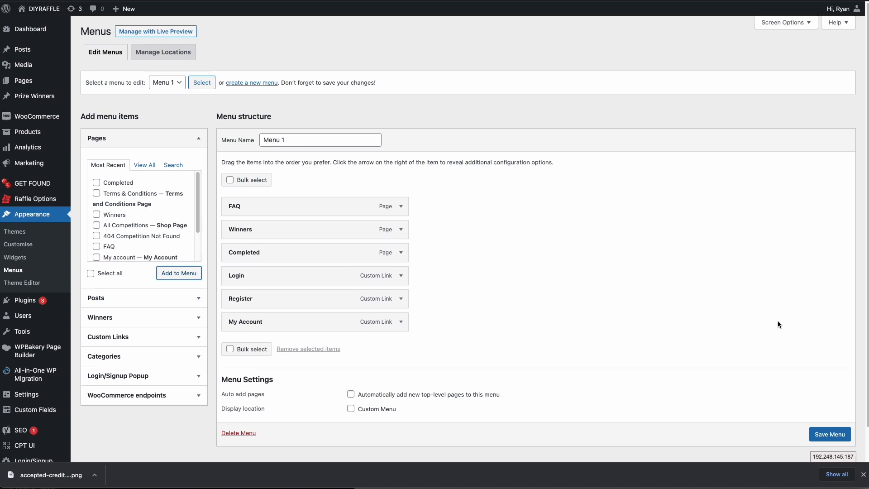
left_click(827, 430)
scroll(829, 436, "down", 1)
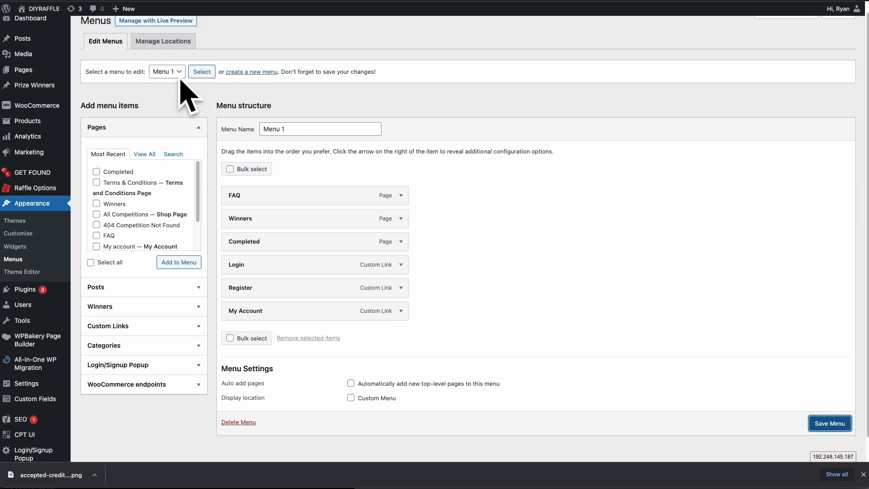
left_click(828, 423)
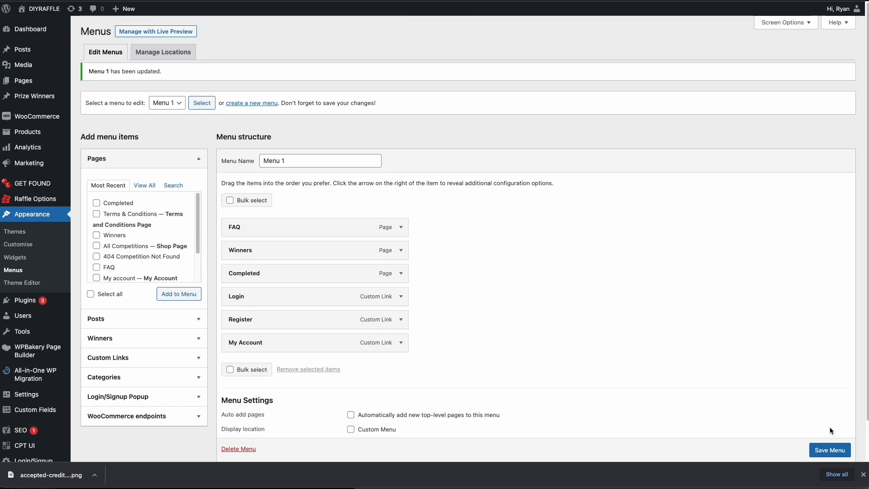
View the live DIYRAFFLE site and check the Completed competitions page from its menu.
mouse_move(41, 10)
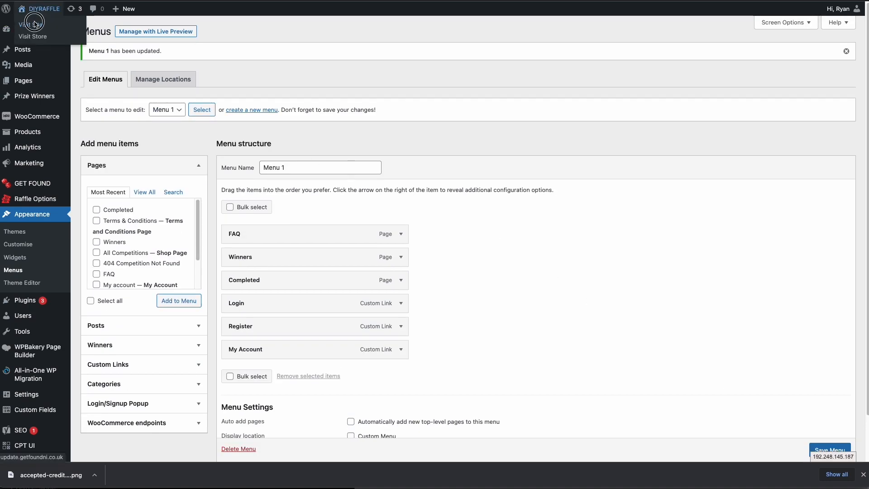
left_click(34, 26)
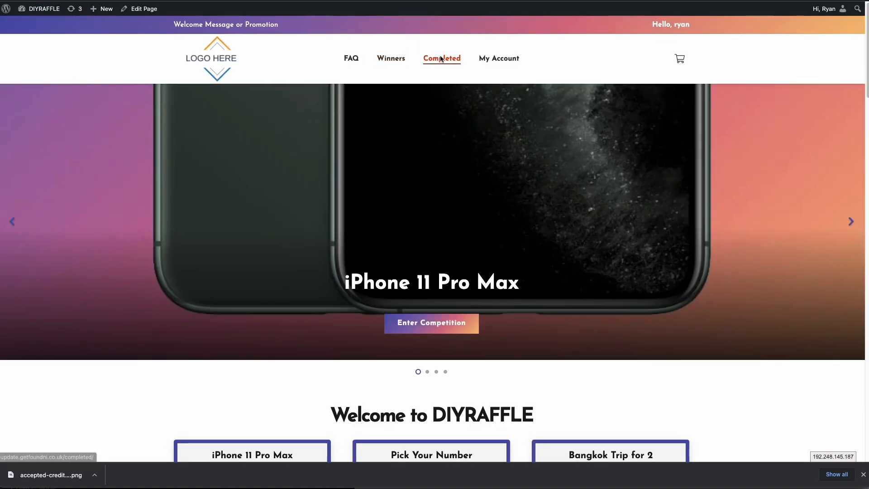
left_click(444, 58)
left_click_drag(334, 123, 545, 119)
left_click_drag(394, 167, 290, 160)
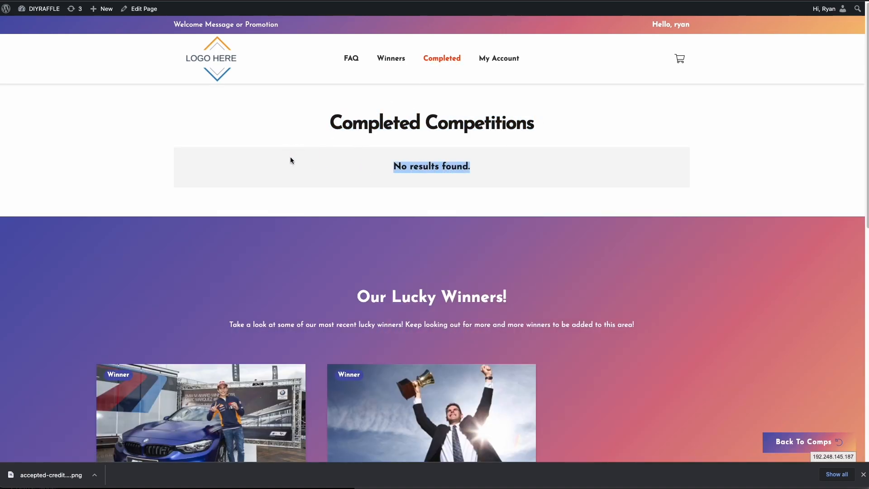
Change the 2018 Porsche 911 product's category from Live to Complete and update the product.
left_click(222, 68)
scroll(209, 255, "down", 7)
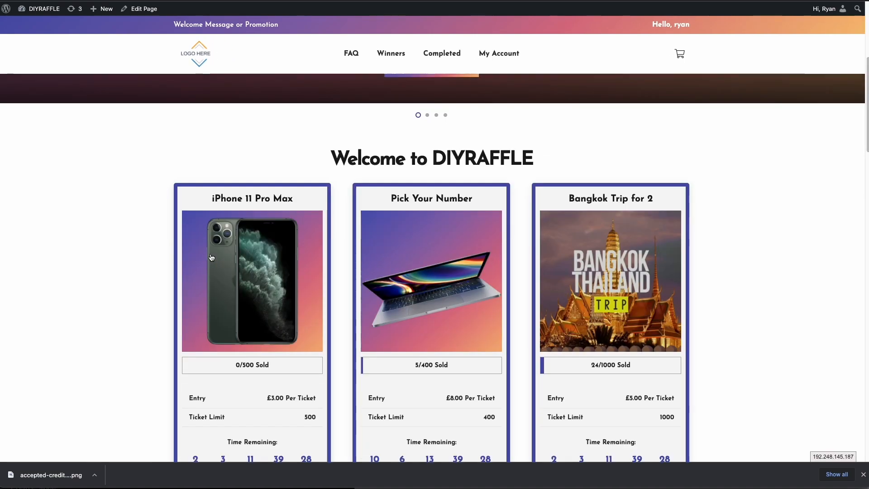
scroll(209, 254, "down", 5)
left_click(257, 302)
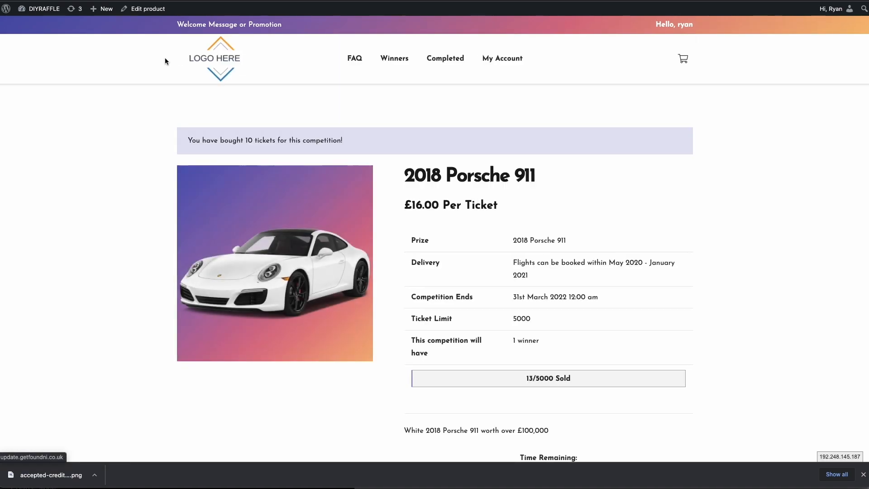
mouse_move(160, 12)
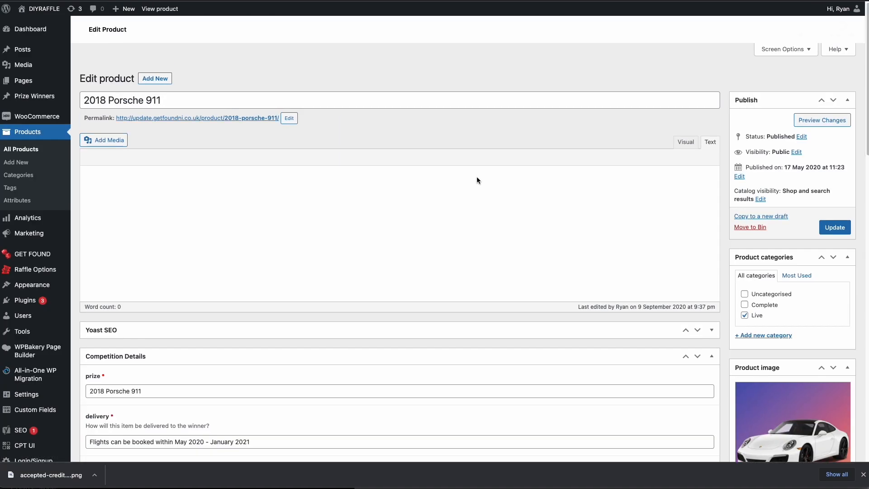
left_click(745, 325)
left_click(744, 314)
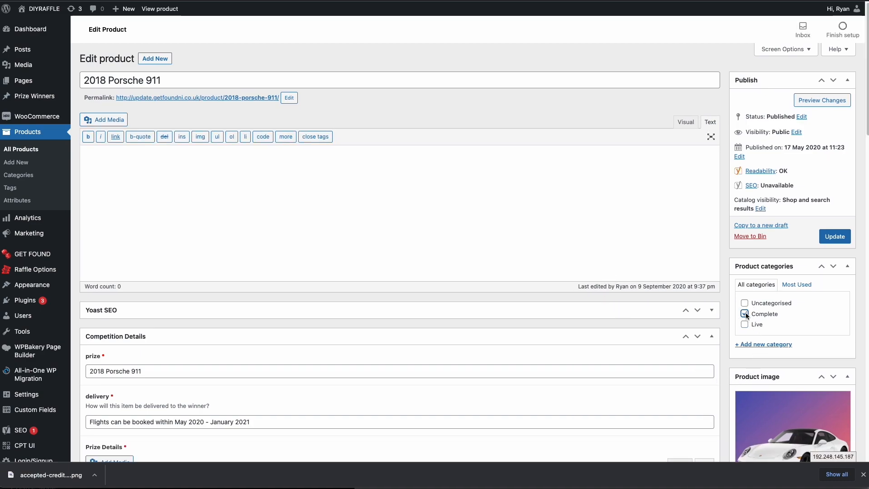
left_click(831, 239)
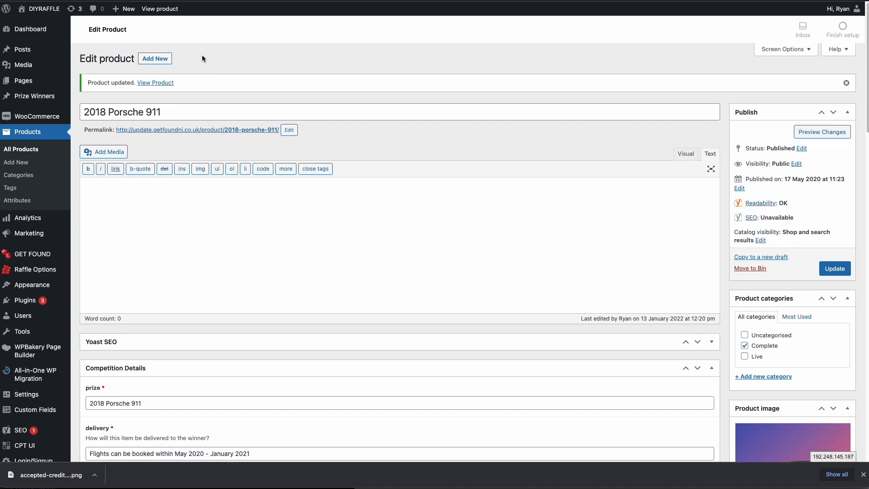
Check the live homepage's competitions and the 2018 Porsche 911 card on the Completed page, including its time remaining.
left_click(36, 25)
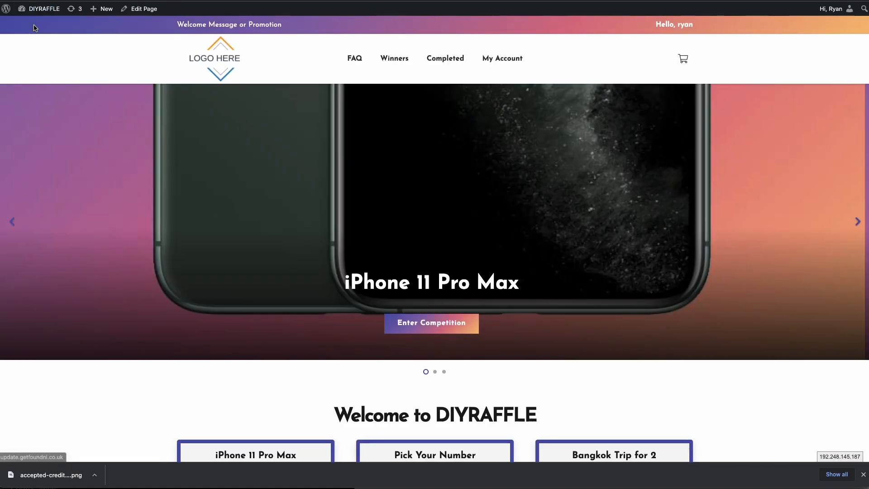
scroll(152, 165, "down", 10)
scroll(489, 107, "up", 10)
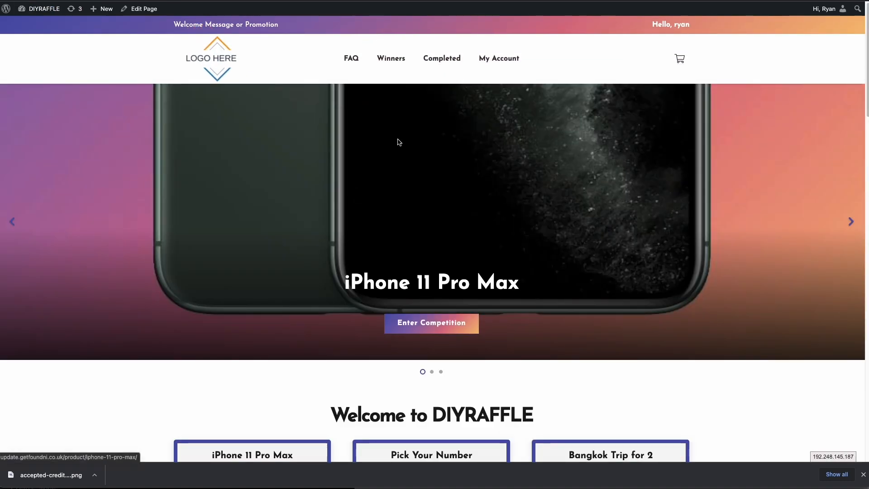
left_click(425, 58)
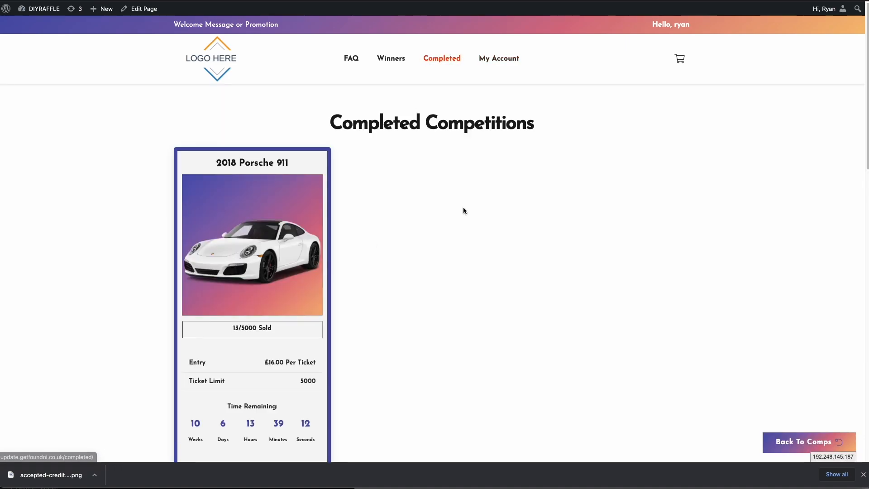
scroll(463, 203, "down", 2)
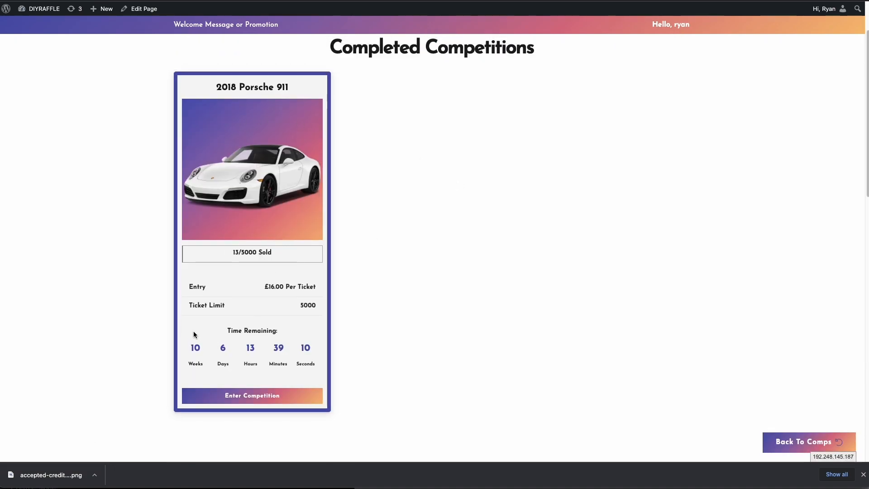
left_click_drag(222, 333, 318, 365)
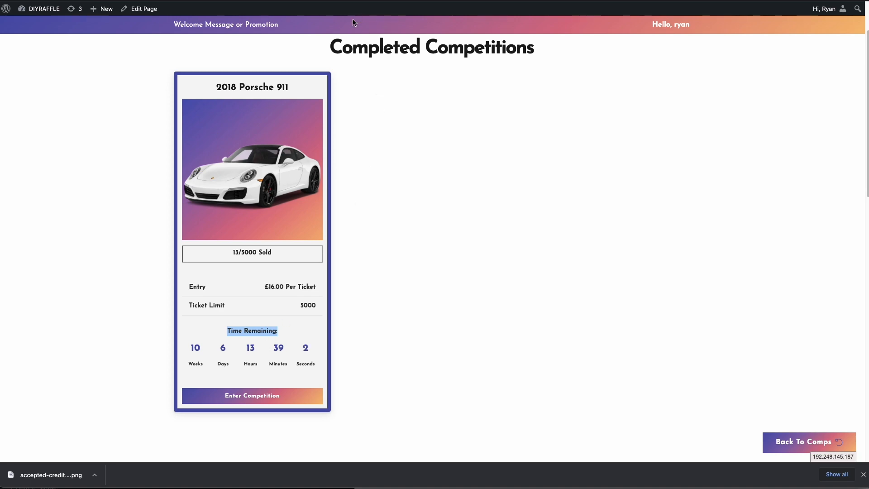
Switch to the Gadget Prizes site and view its Completed competitions page for comparison.
key("ctrl+Tab")
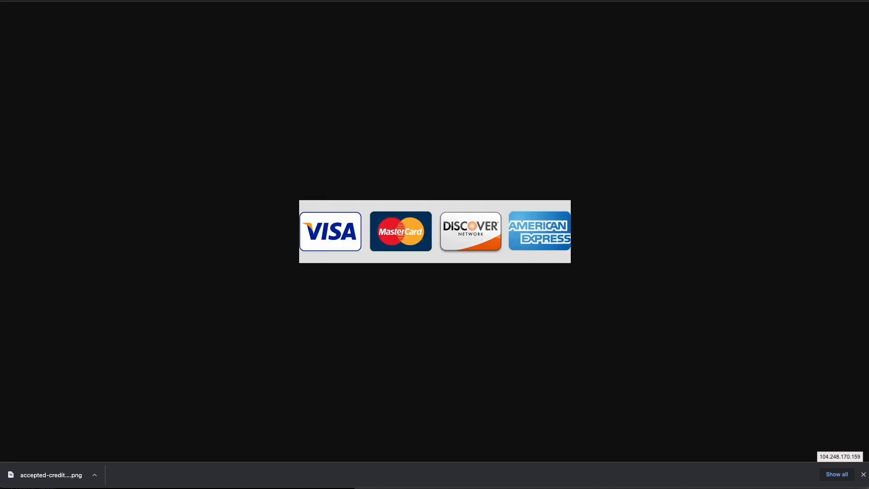
key("ctrl+Tab")
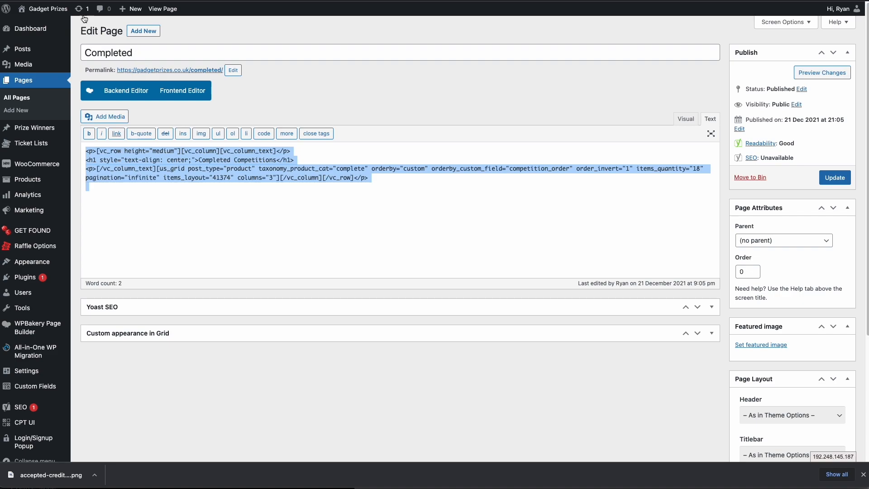
left_click(71, 36)
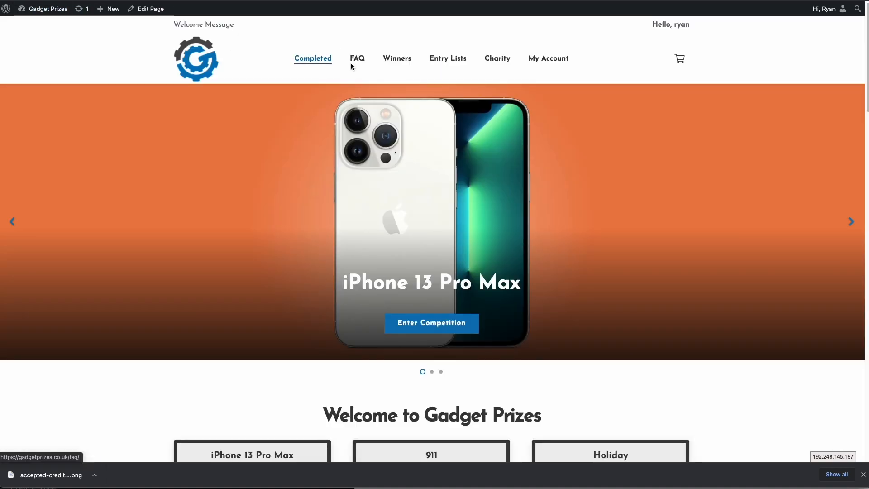
left_click(318, 58)
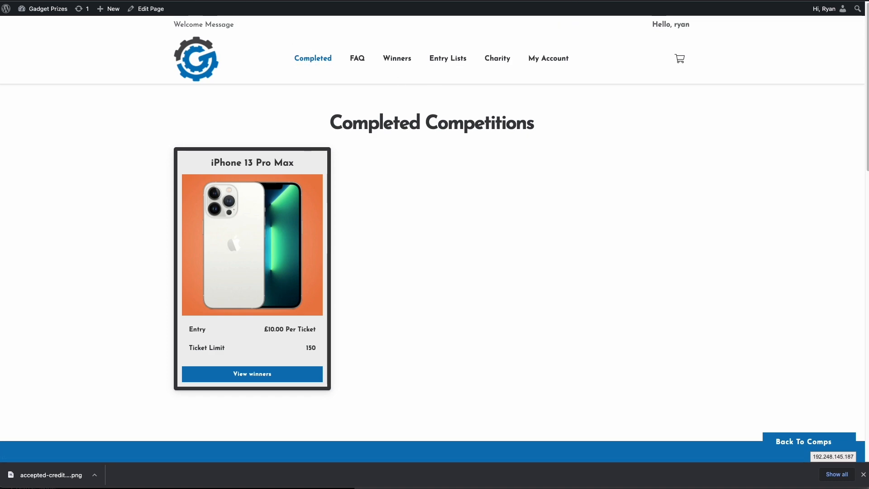
Review the competition_order custom field in the DIYRAFFLE Home Page product grid, save the grid settings and update the page.
left_click(199, 0)
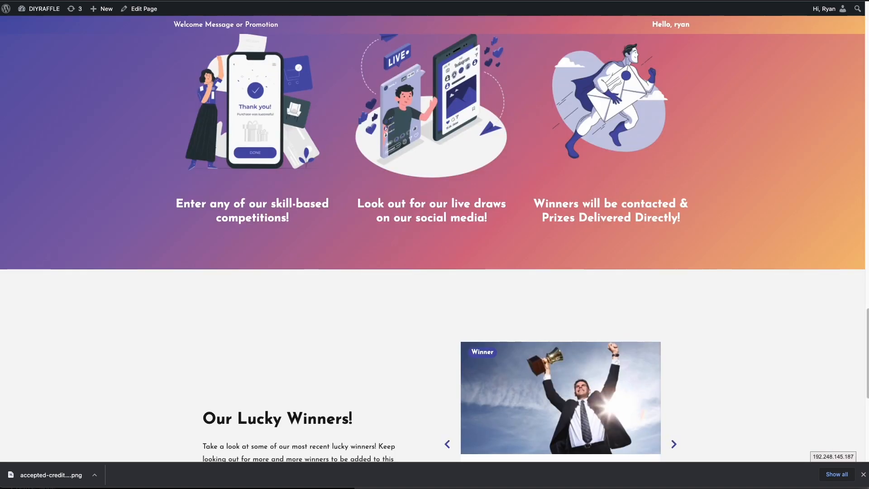
scroll(232, 83, "up", 20)
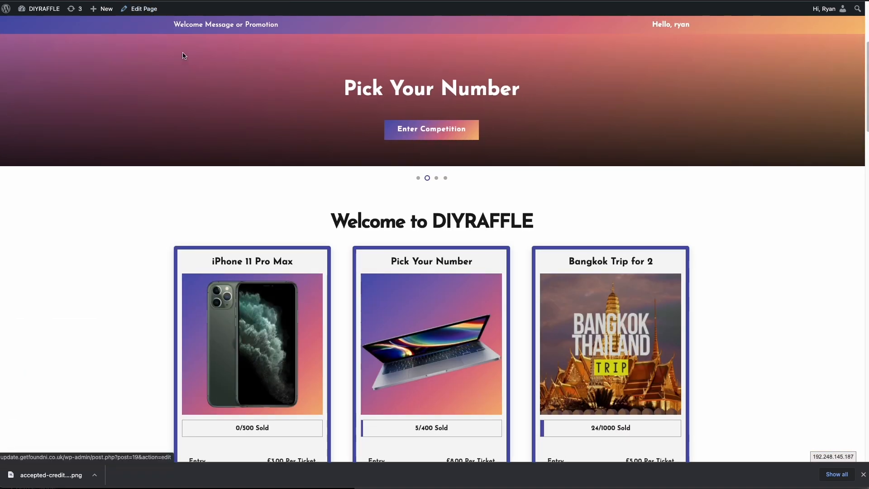
left_click(144, 17)
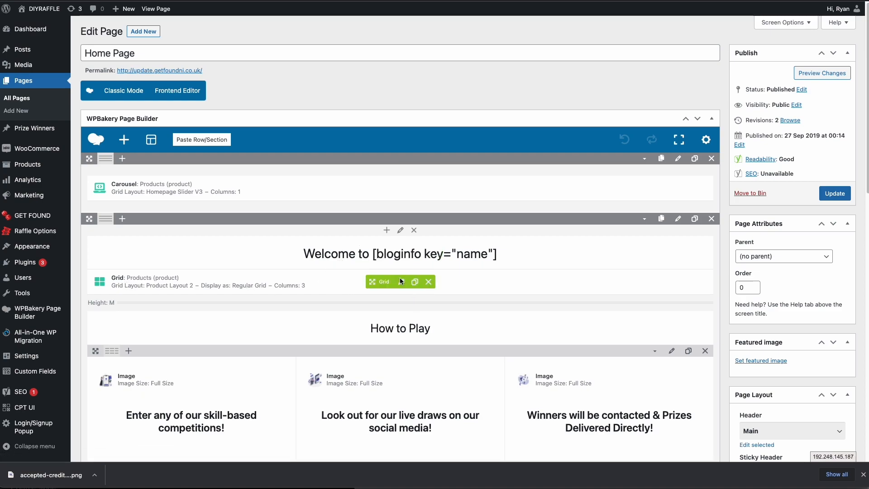
left_click(400, 282)
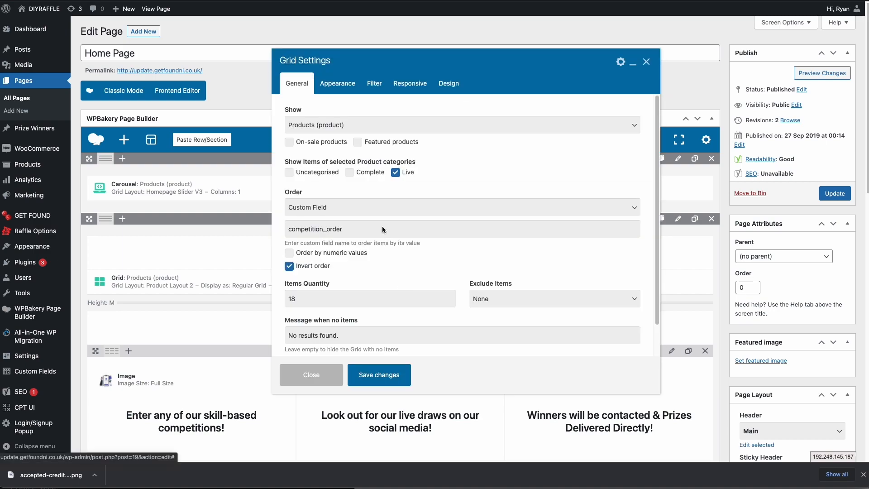
double_click(310, 234)
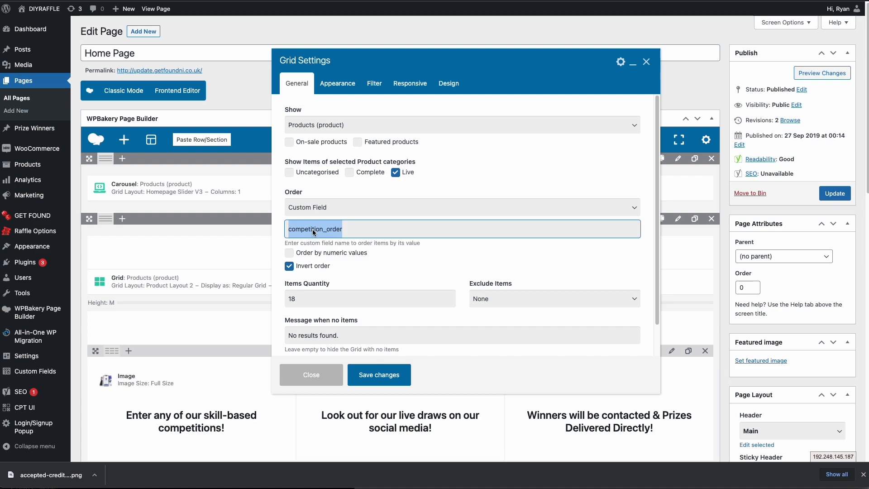
double_click(337, 230)
left_click(386, 380)
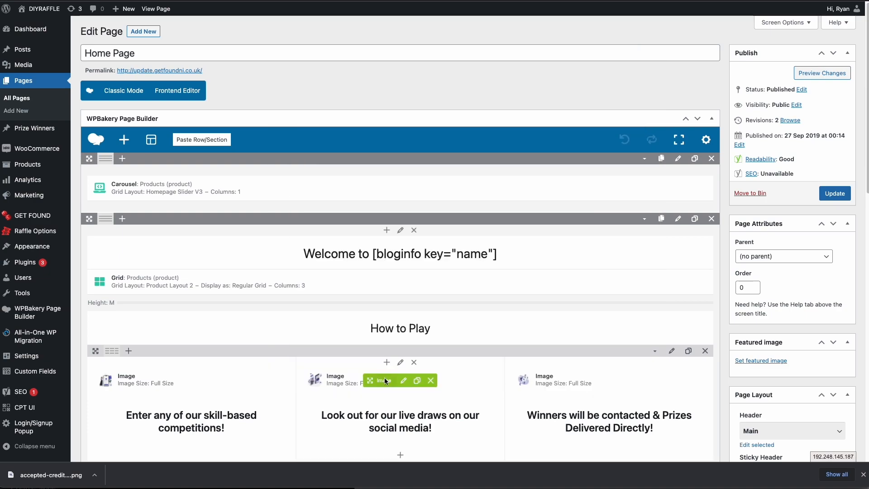
left_click(834, 194)
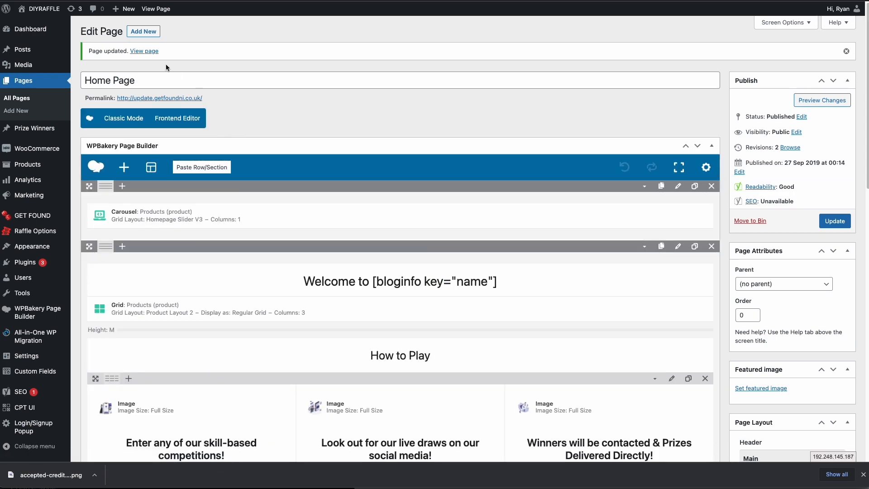
View the updated homepage and compare the time remaining on the three live competition cards.
left_click(144, 51)
scroll(209, 242, "down", 9)
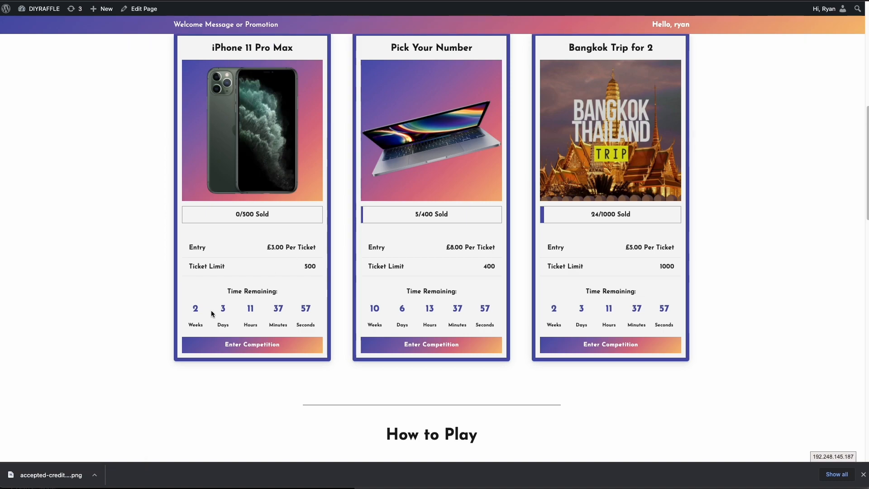
left_click_drag(191, 314, 292, 311)
left_click_drag(671, 311, 295, 308)
left_click(295, 308)
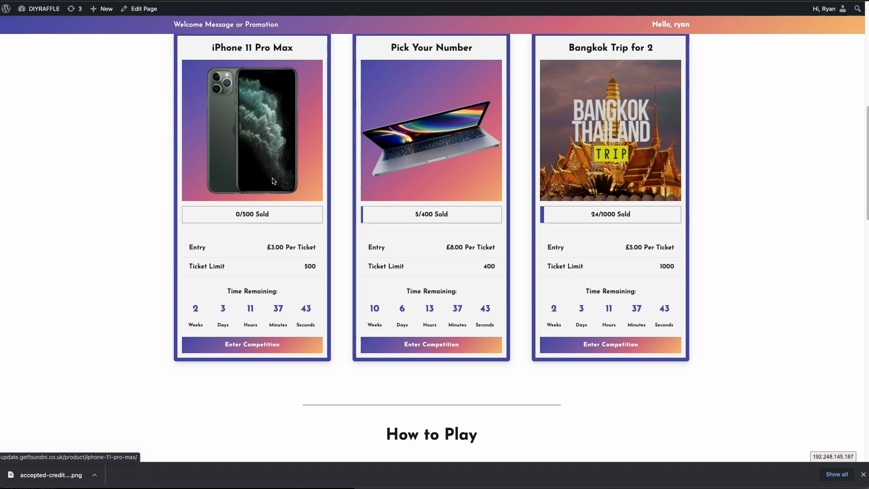
Open the Bangkok Trip for 2 product, update it, and check its Competition Order date against the competition end date.
left_click(583, 169)
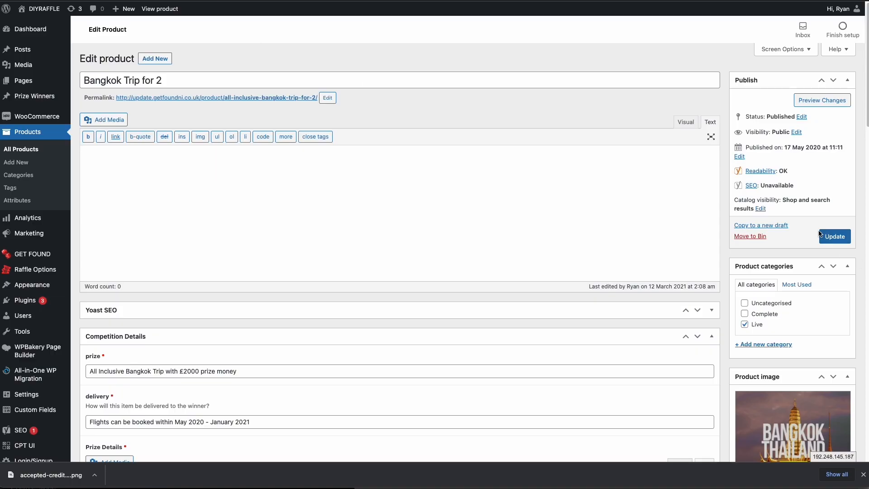
left_click(822, 234)
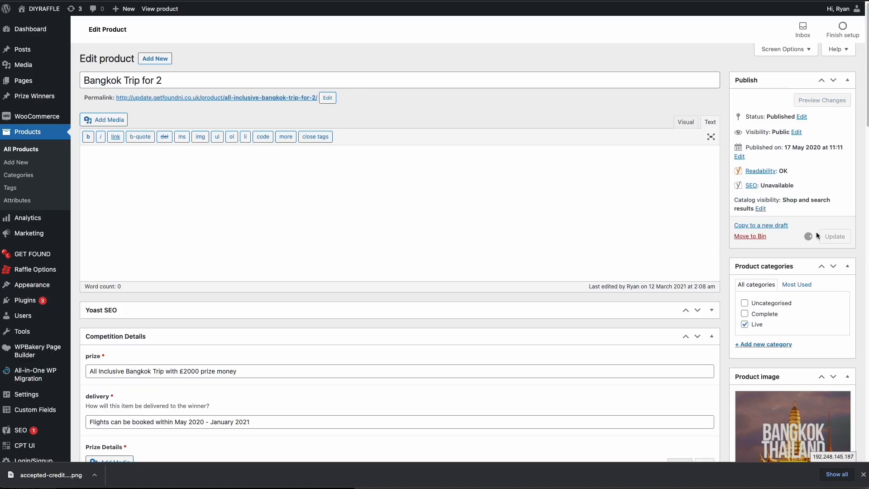
scroll(765, 221, "down", 9)
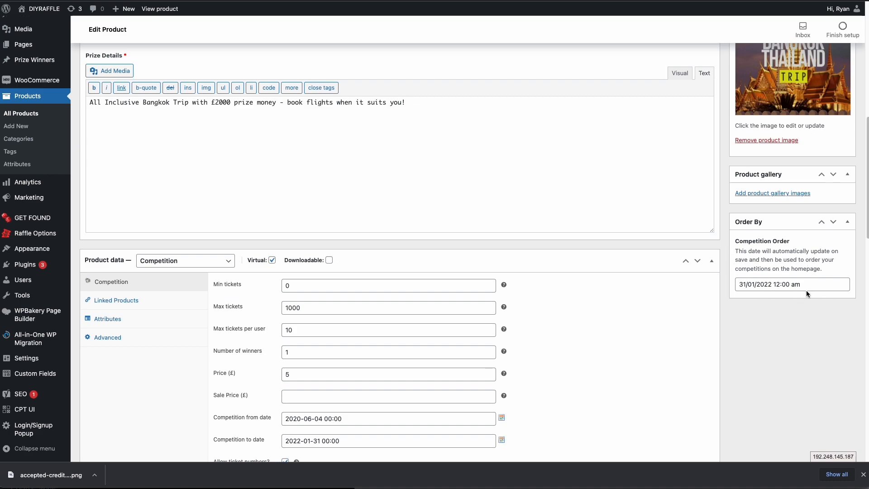
scroll(764, 301, "down", 3)
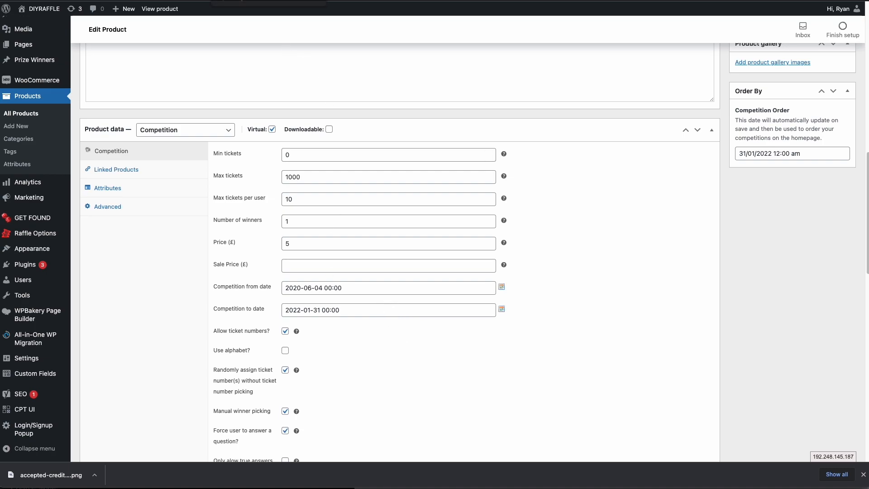
Check the iPhone 11 Pro Max product's Competition Order date, and update both that product and Pick Your Number.
scroll(408, 226, "up", 12)
scroll(815, 254, "down", 5)
scroll(815, 254, "down", 3)
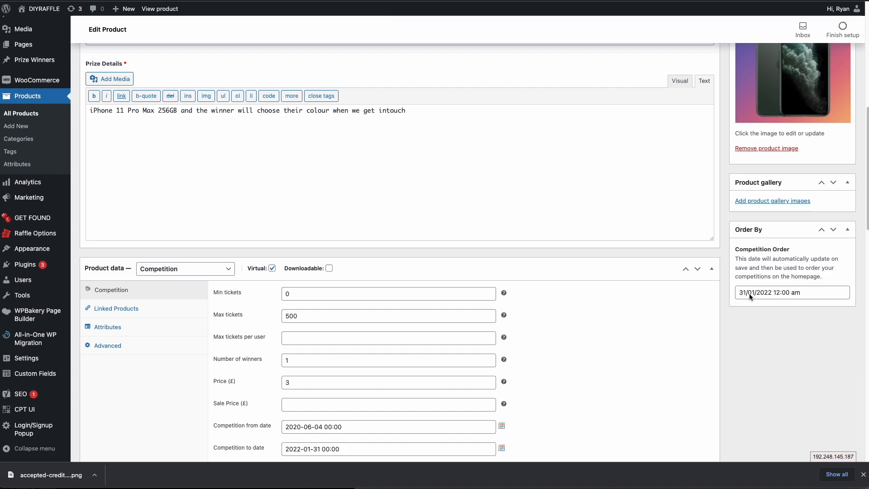
scroll(748, 294, "down", 1)
scroll(686, 253, "up", 10)
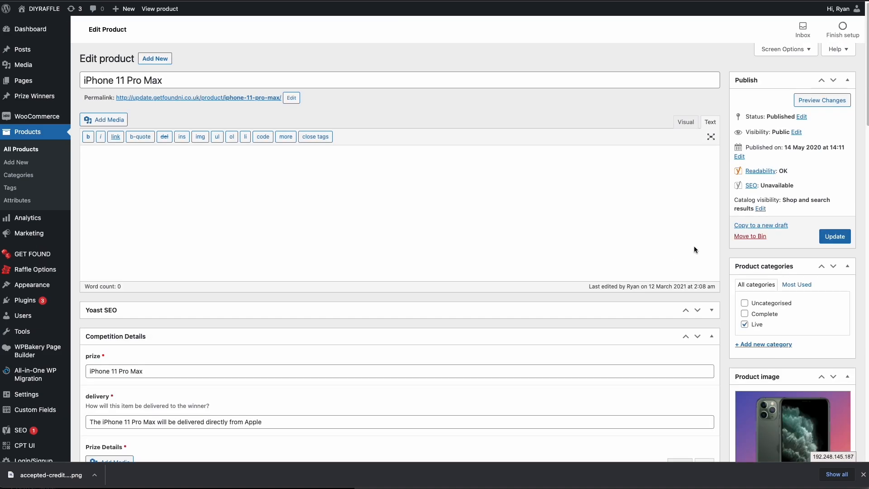
left_click(833, 238)
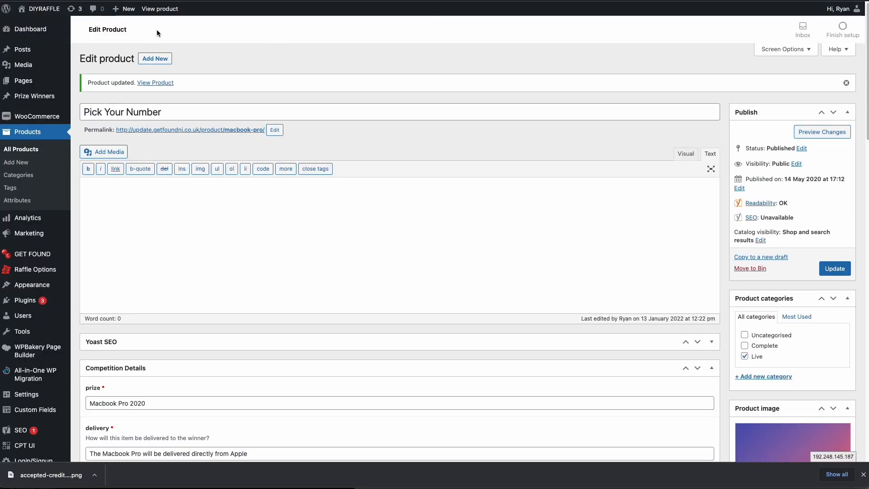
Visit the live site and check the order of the competitions on the homepage.
mouse_move(40, 9)
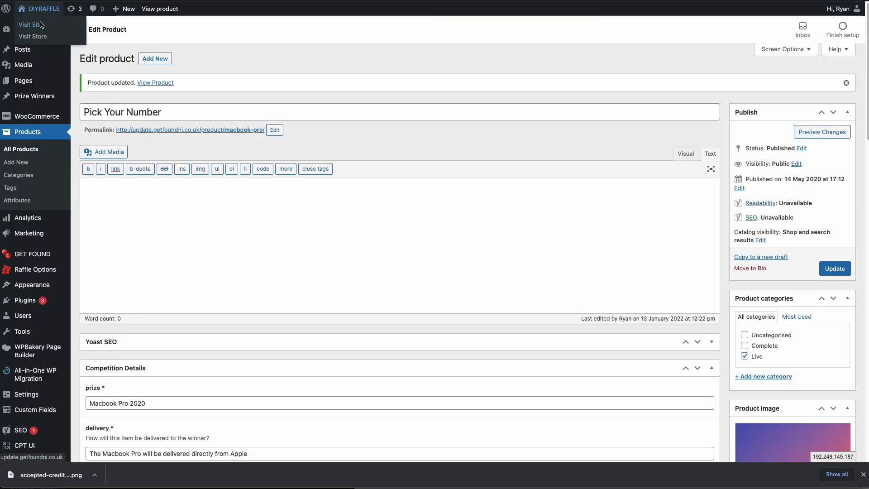
left_click(40, 24)
scroll(200, 163, "down", 8)
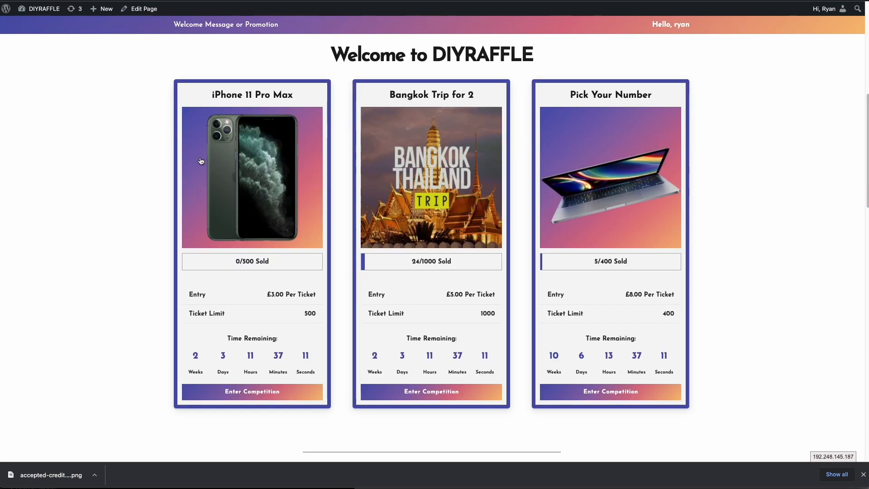
Review the countdown timers and competition cards on the live homepage.
scroll(201, 161, "down", 1)
left_click_drag(192, 343, 314, 359)
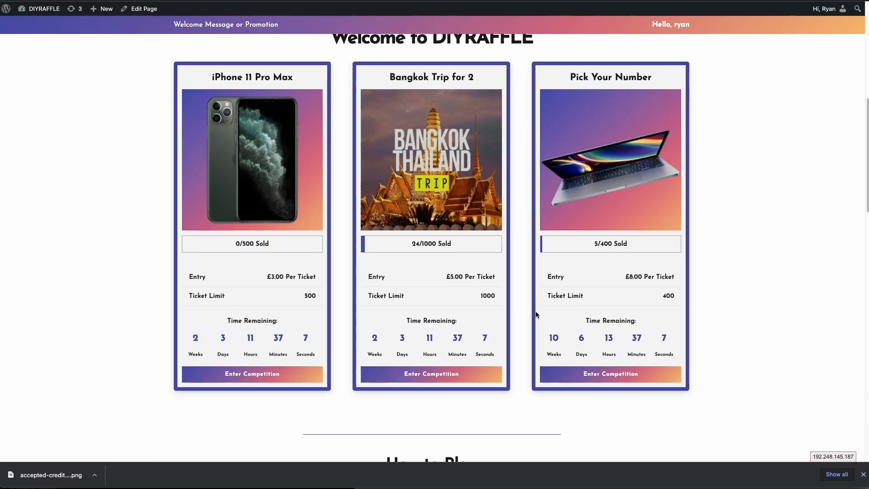
scroll(757, 242, "down", 5)
scroll(742, 236, "up", 14)
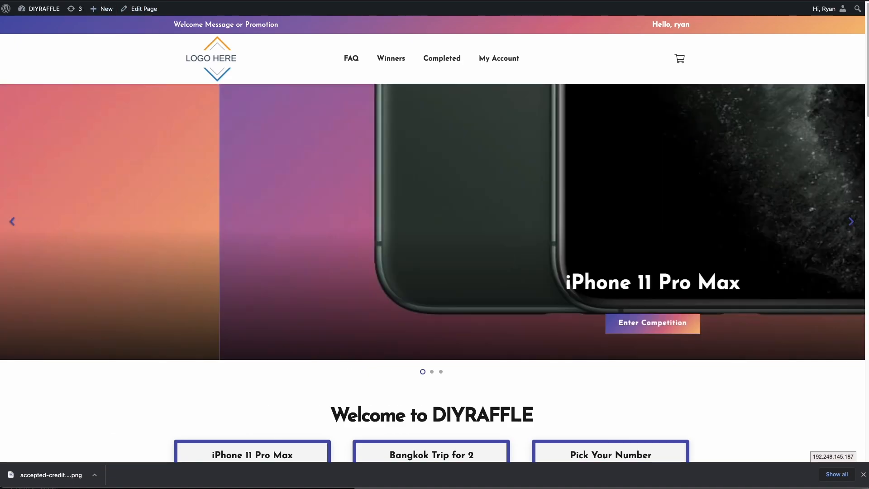
Switch to the Whats New list and review its update items, starting with Styling Updates.
left_click(100, 1)
left_click(23, 93)
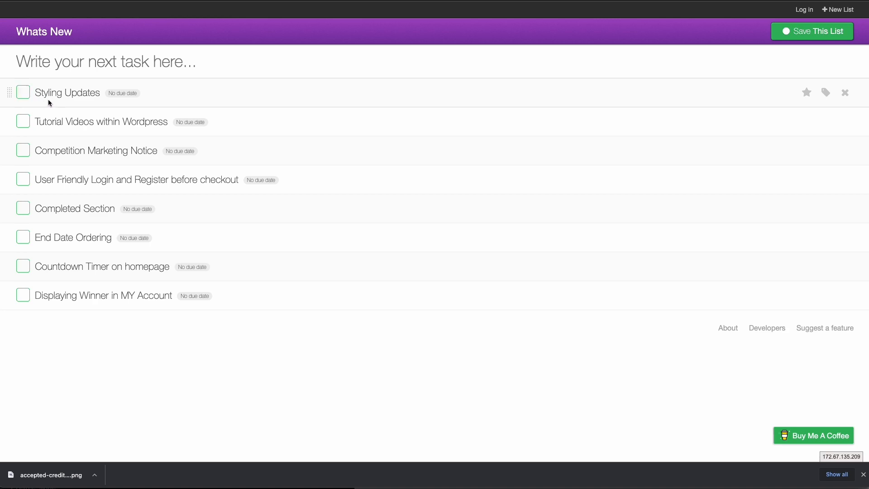
left_click(23, 93)
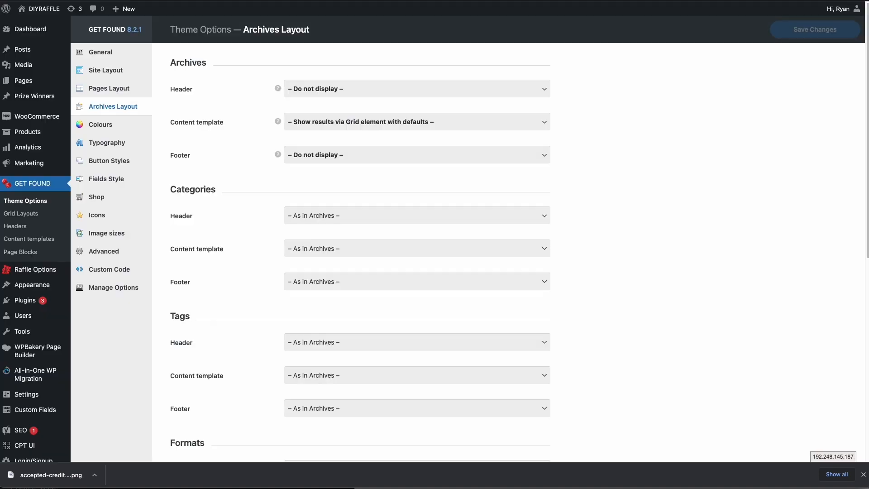
Open the site's Raffle Options and look inside the How To Video section of the tutorials.
left_click(45, 270)
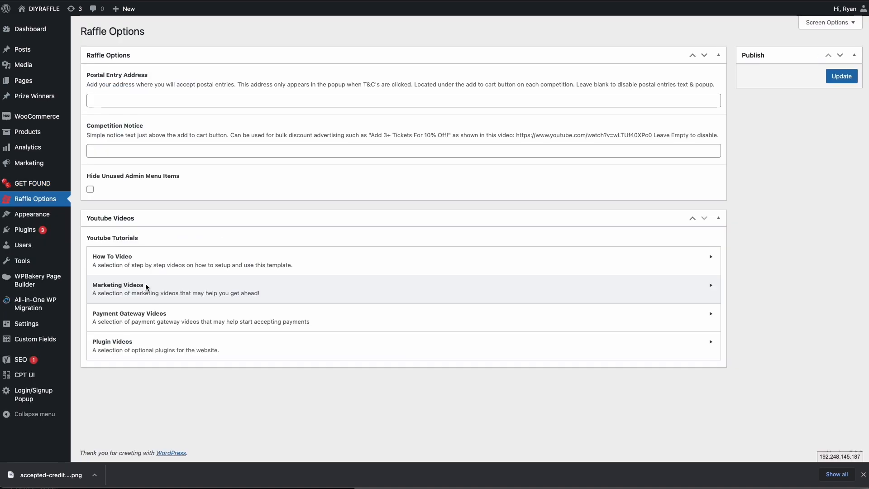
left_click(186, 272)
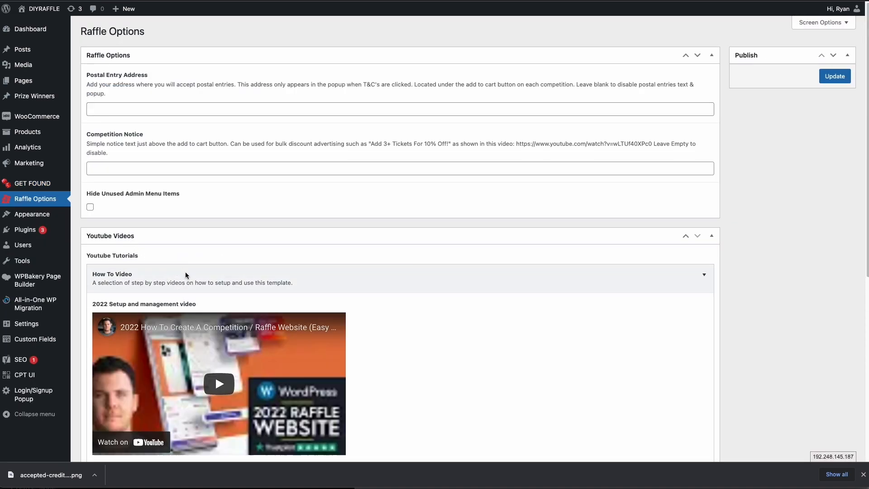
left_click(186, 275)
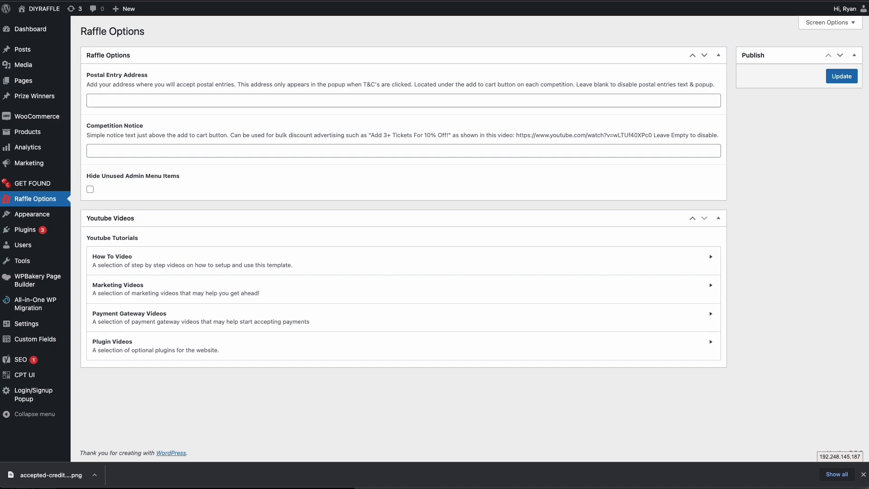
Go back to the Whats New list to check its items, and return to Raffle Options.
key("ctrl+shift+Tab")
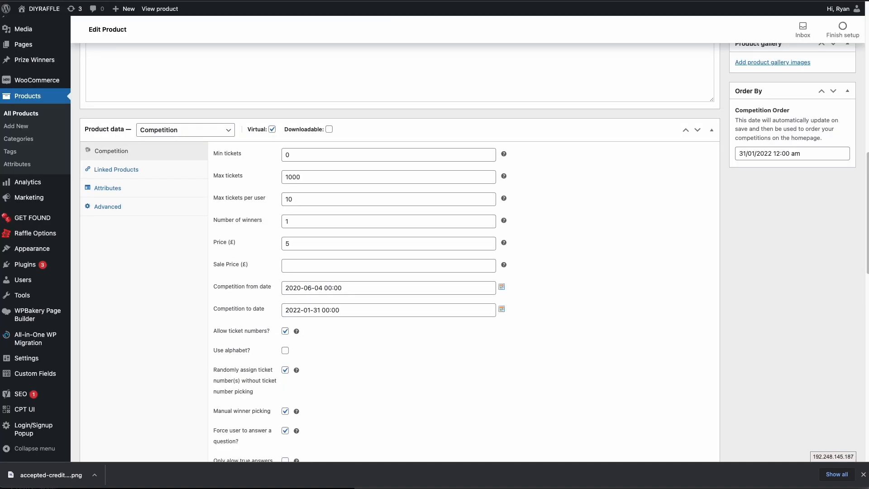
key("ctrl+shift+Tab")
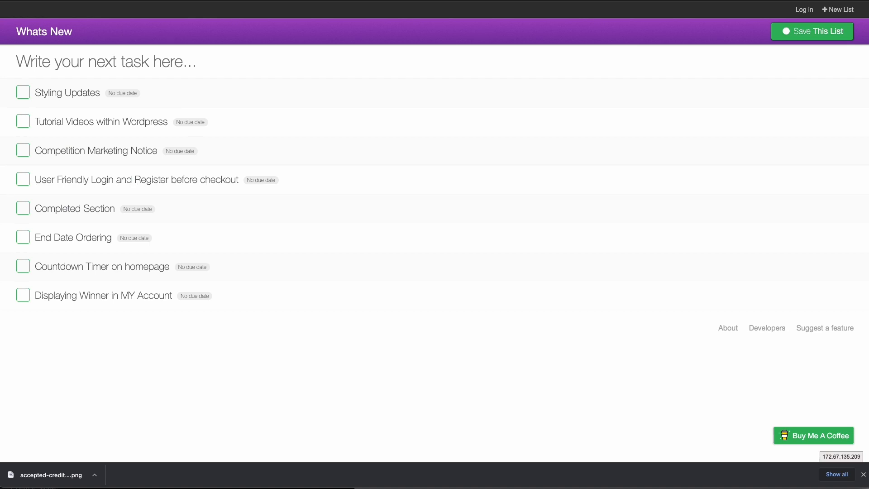
key("ctrl+Tab")
mouse_move(46, 26)
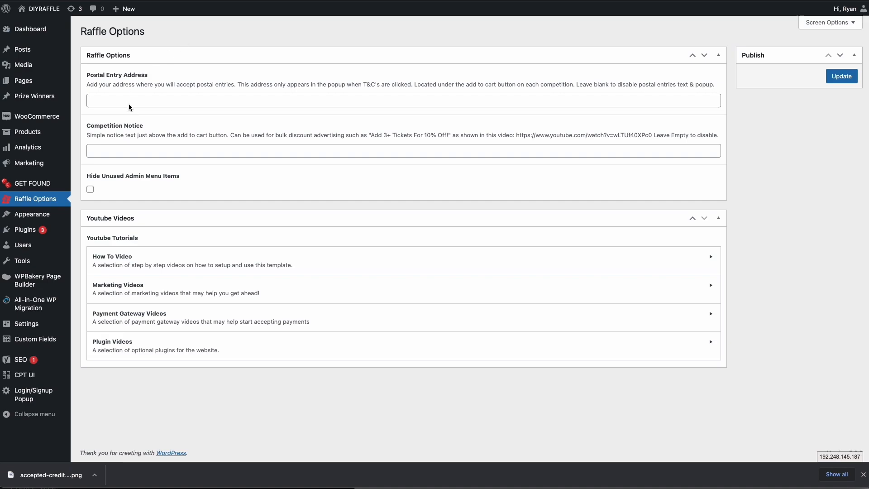
Set the Postal Entry Address in Raffle Options to the placeholder "Your Address Here".
left_click_drag(87, 75, 155, 74)
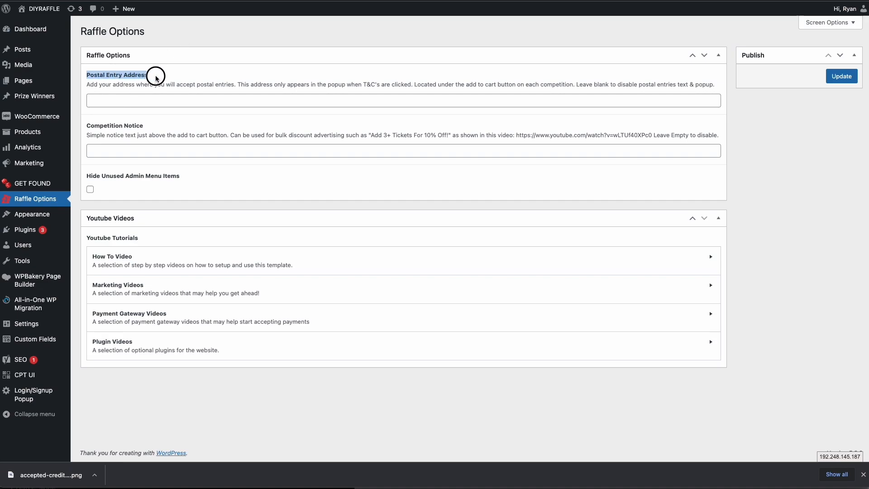
left_click(142, 103)
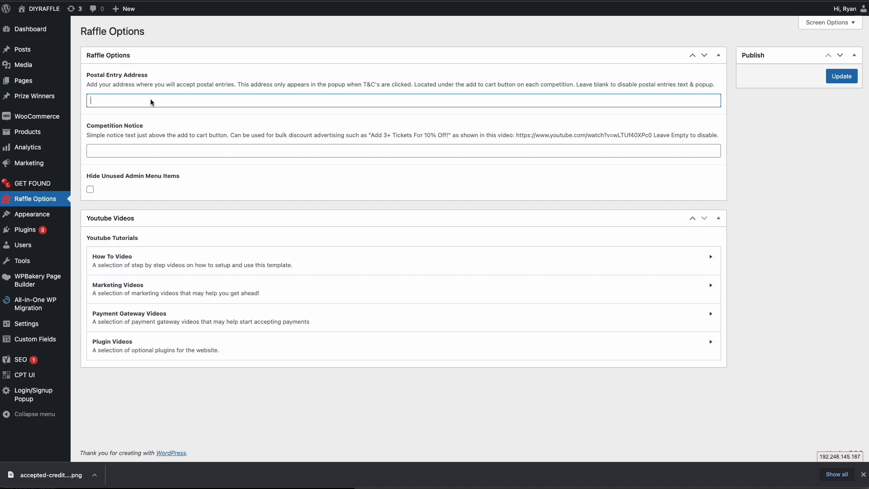
type("Your Address Here")
Fill in the Competition Notice with "Add 3+ Tickets For 10% Off!", copied from the field's example text.
left_click(131, 154)
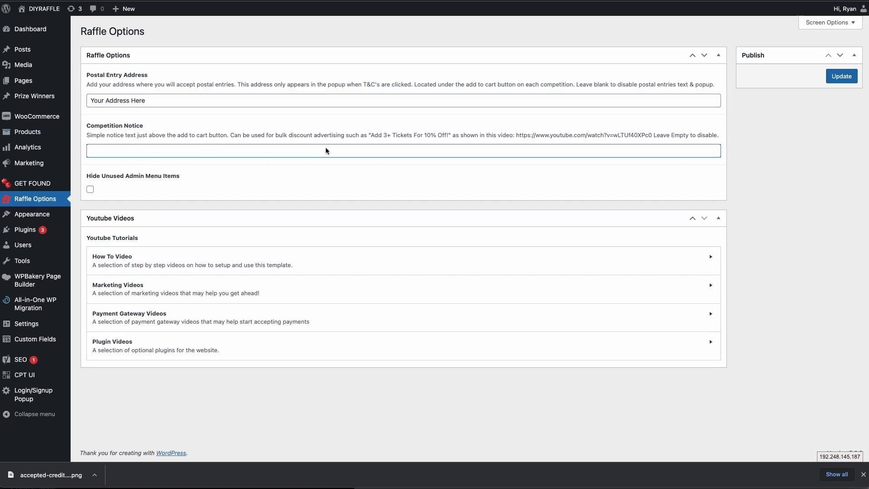
left_click_drag(371, 135, 448, 135)
key("super+c")
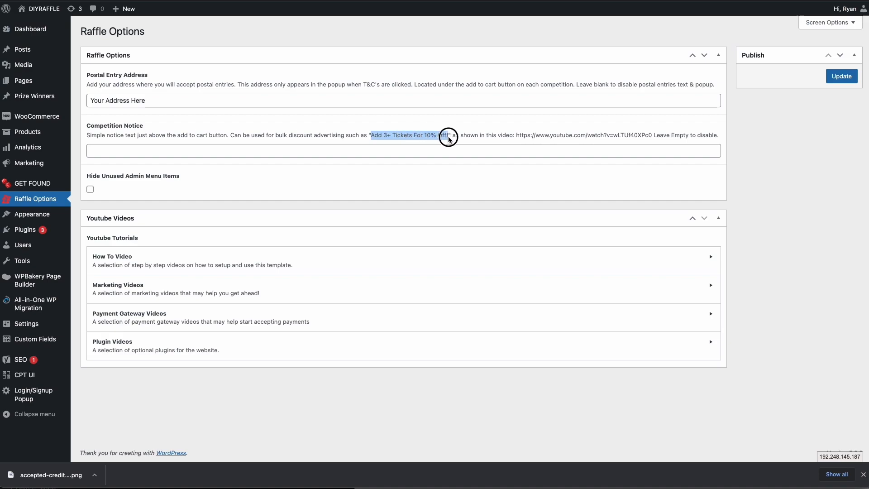
left_click(161, 153)
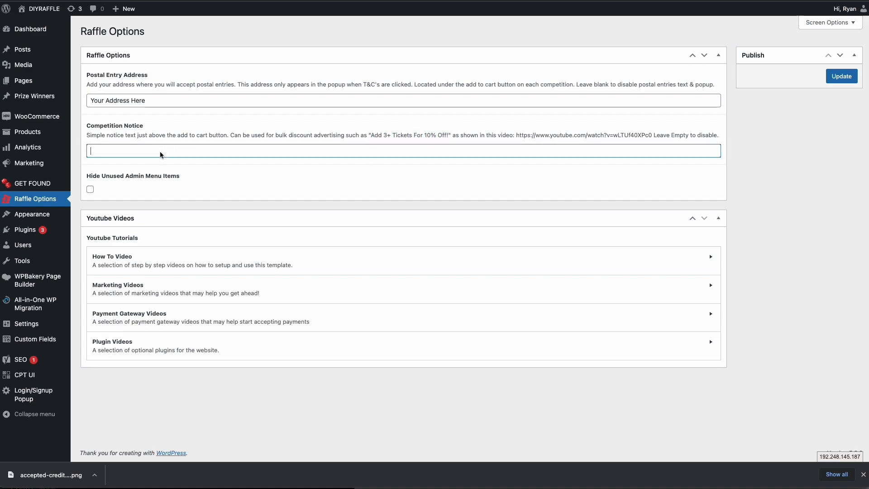
key("super+v")
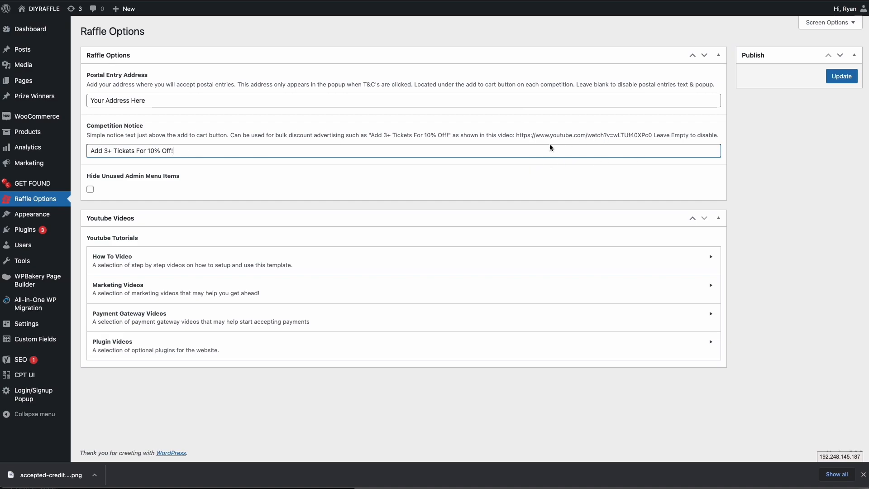
left_click(676, 135)
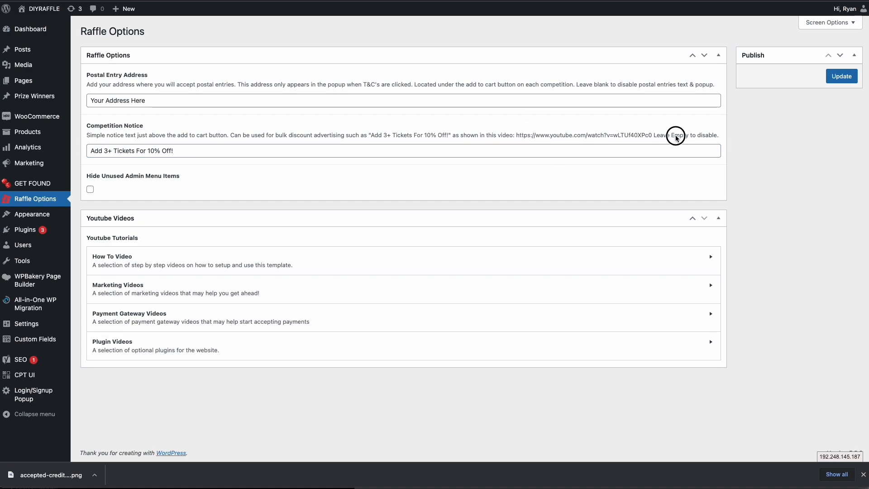
Browse the Marketing Videos section and briefly play the Bulk Discounts Tutorial video.
left_click(163, 292)
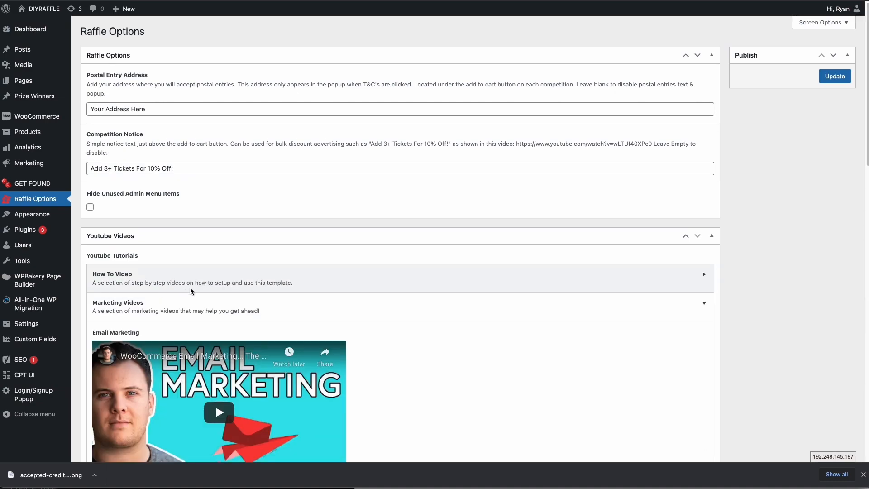
scroll(217, 287, "down", 10)
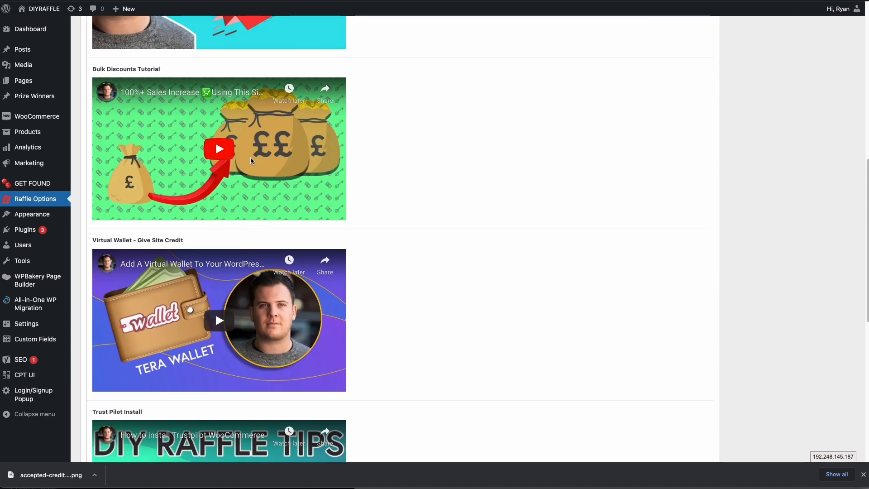
left_click(217, 148)
left_click(216, 148)
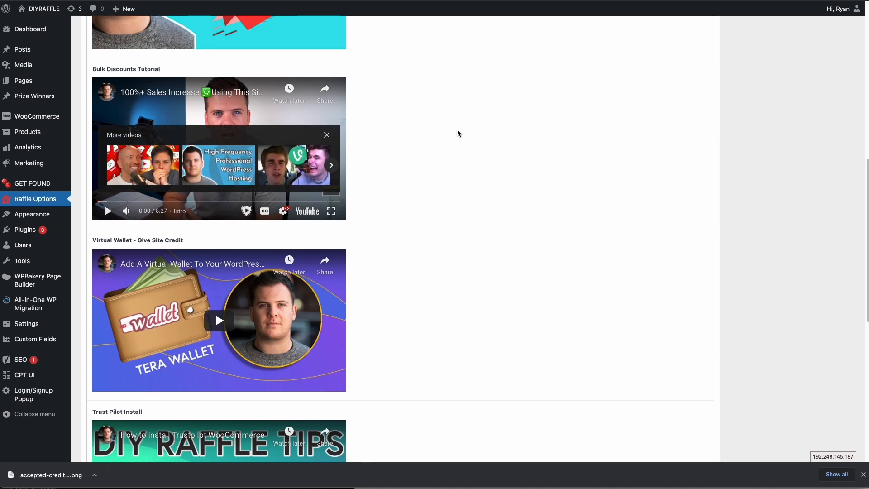
scroll(458, 132, "up", 11)
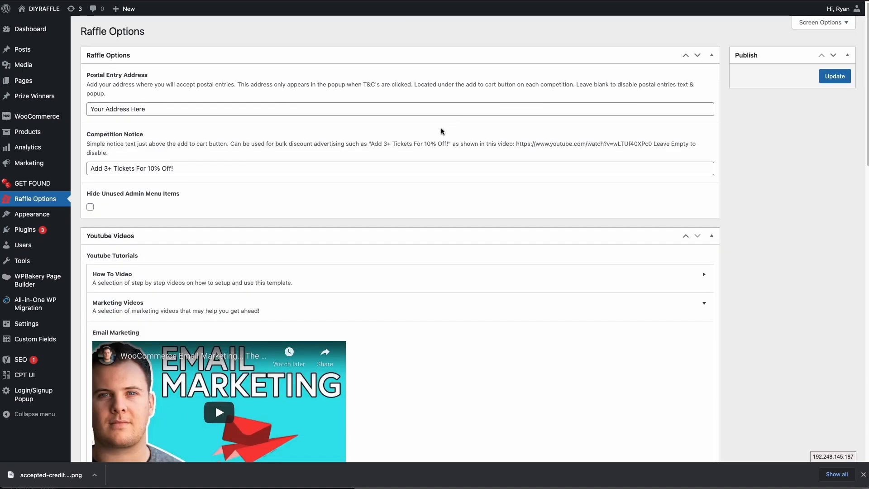
Save the raffle options and open the iPhone 11 Pro Max competition on the live site.
left_click(835, 77)
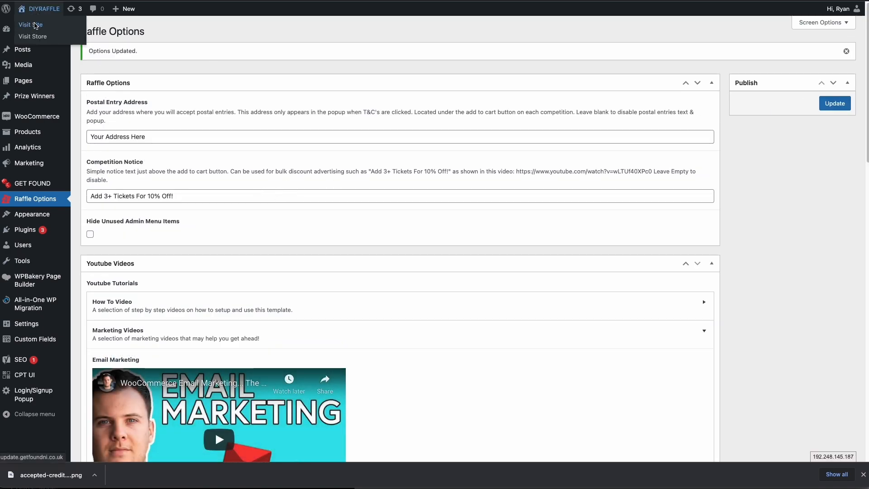
left_click(32, 24)
scroll(184, 188, "down", 6)
left_click(184, 188)
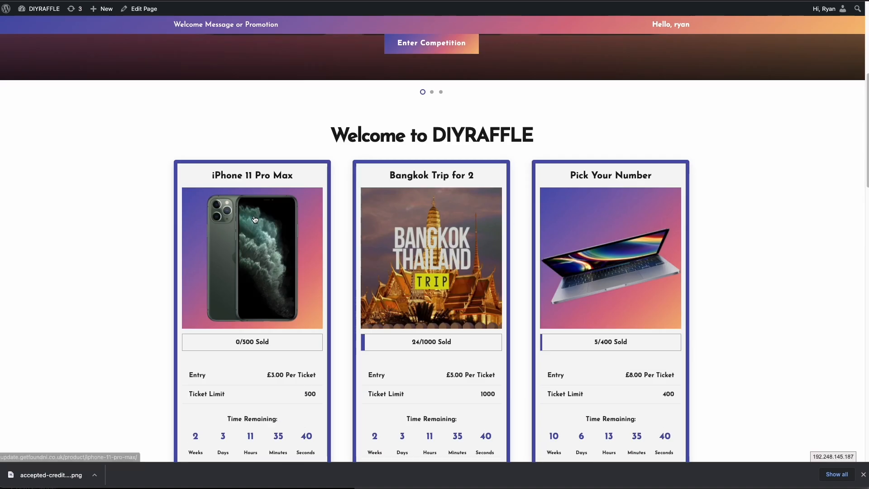
Check the competition notice banner and the postal entry link on the iPhone 11 Pro Max page.
scroll(522, 177, "down", 5)
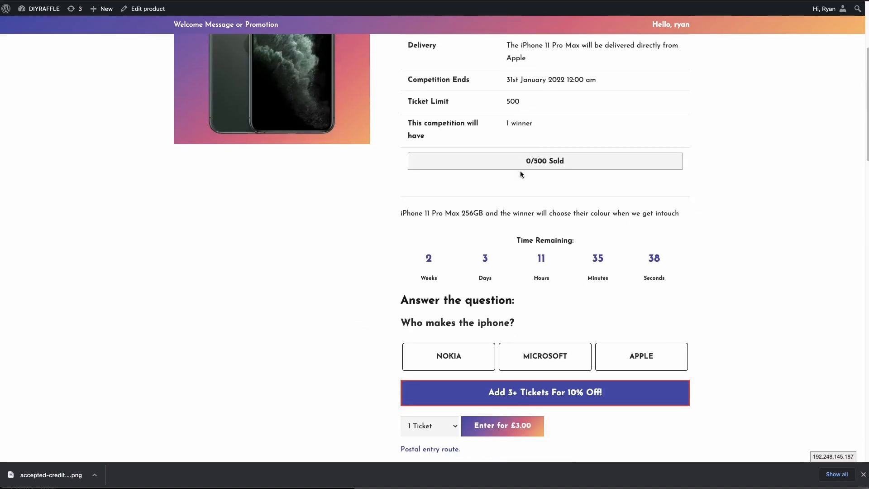
mouse_move(489, 362)
left_mouse_down()
mouse_move(607, 365)
mouse_move(492, 366)
left_mouse_up()
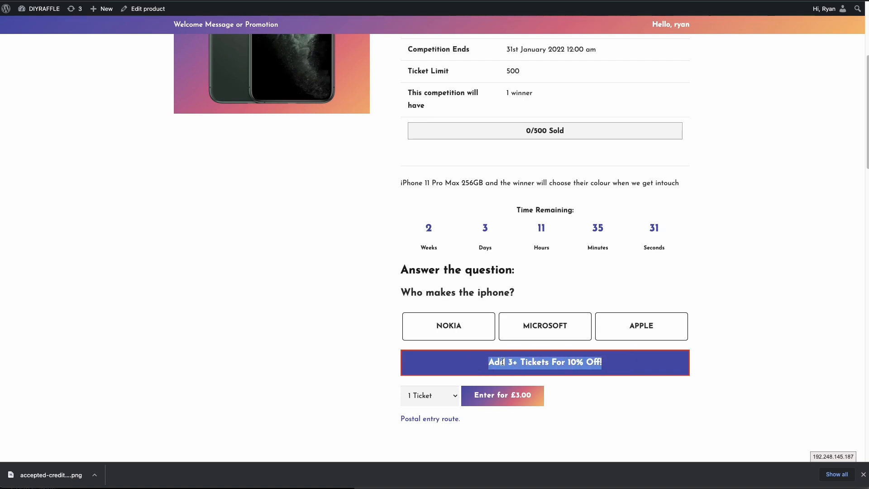
left_click(617, 365)
scroll(671, 356, "down", 3)
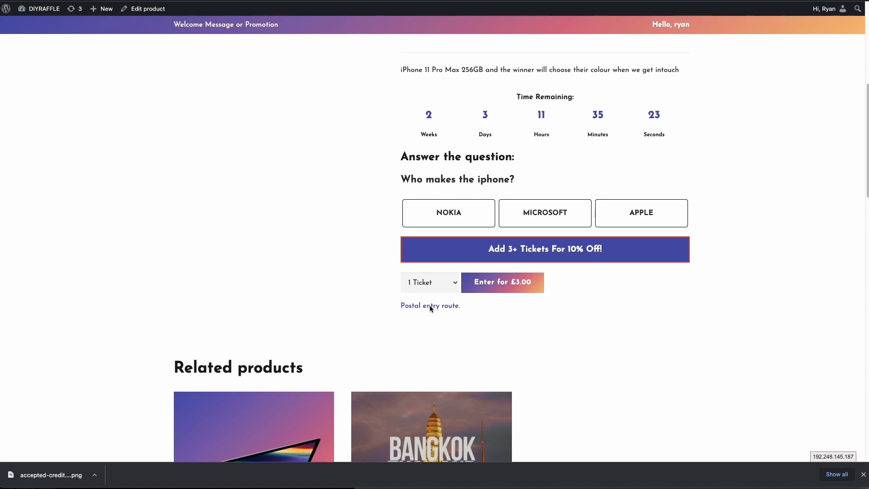
Look over the related products, How to Play and winners sections further down the competition page.
scroll(430, 344, "down", 10)
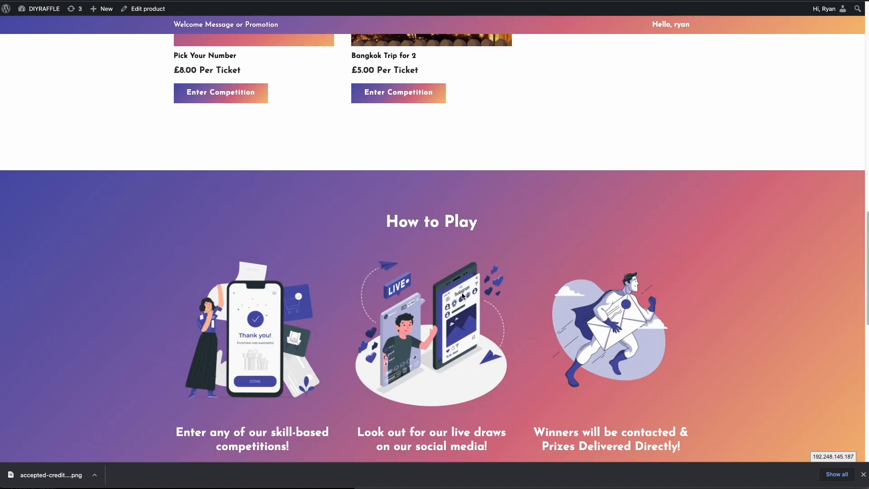
scroll(463, 290, "down", 10)
scroll(462, 286, "up", 2)
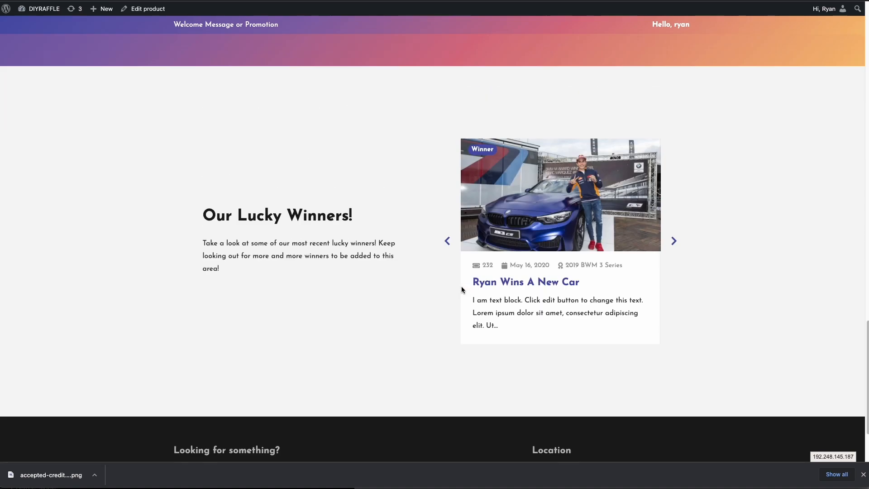
scroll(461, 286, "up", 12)
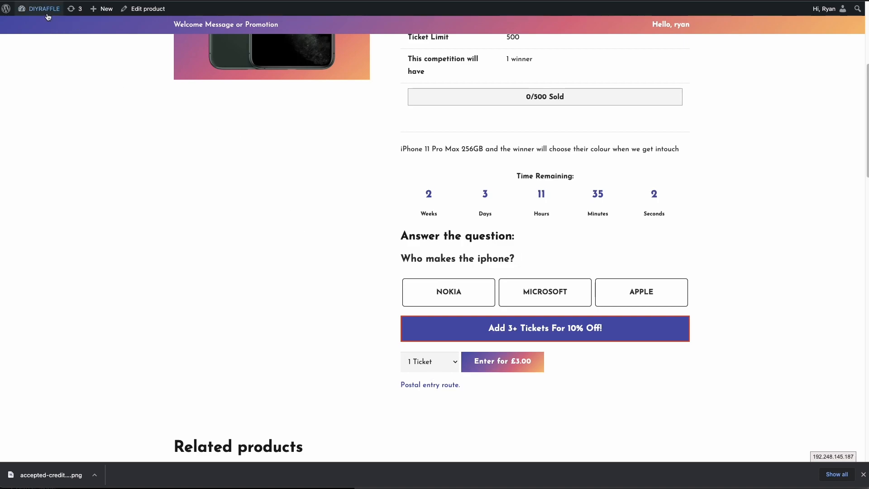
In the theme's shop options, set the Products footer to "As in Pages" and save the changes.
mouse_move(47, 14)
left_click(40, 37)
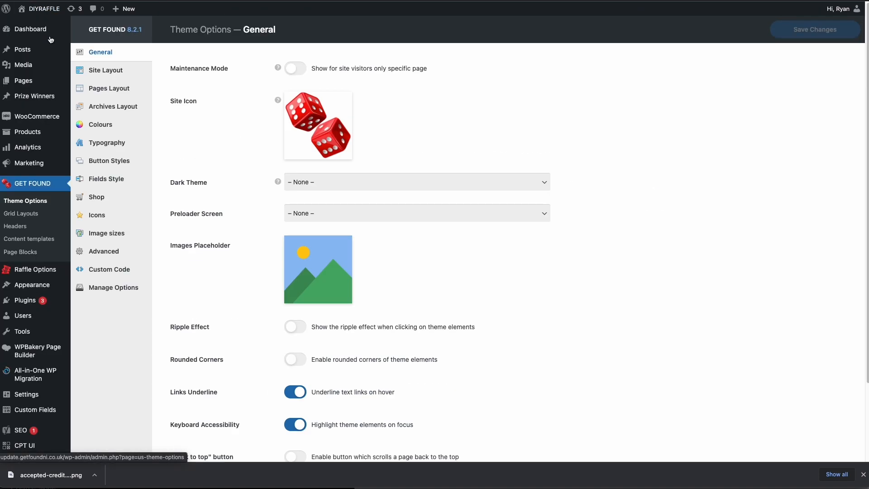
left_click(105, 201)
scroll(260, 199, "down", 6)
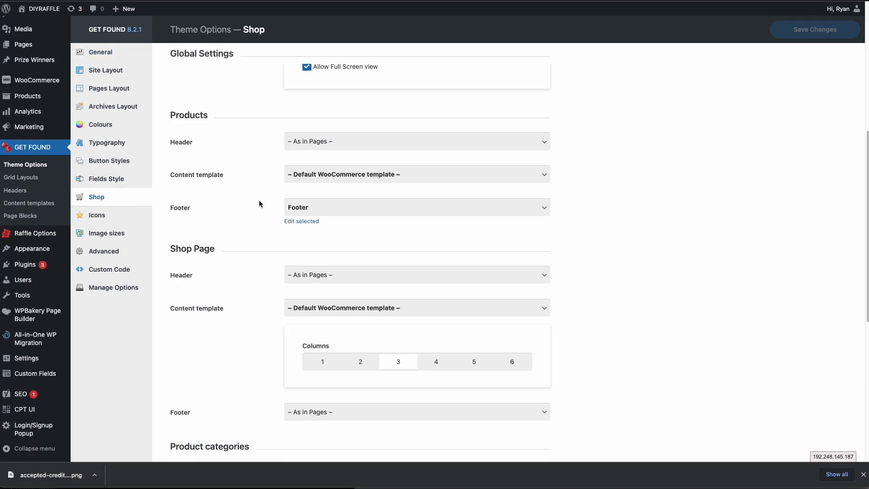
left_click(334, 208)
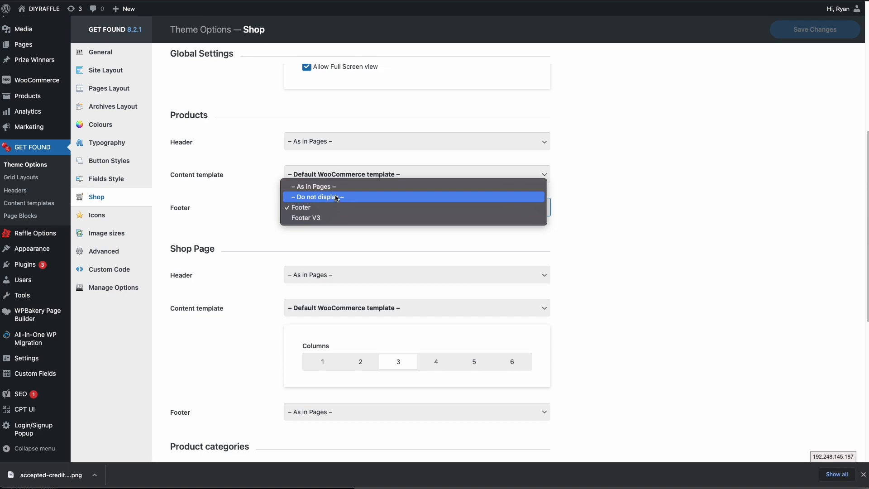
left_click(337, 189)
left_click(334, 207)
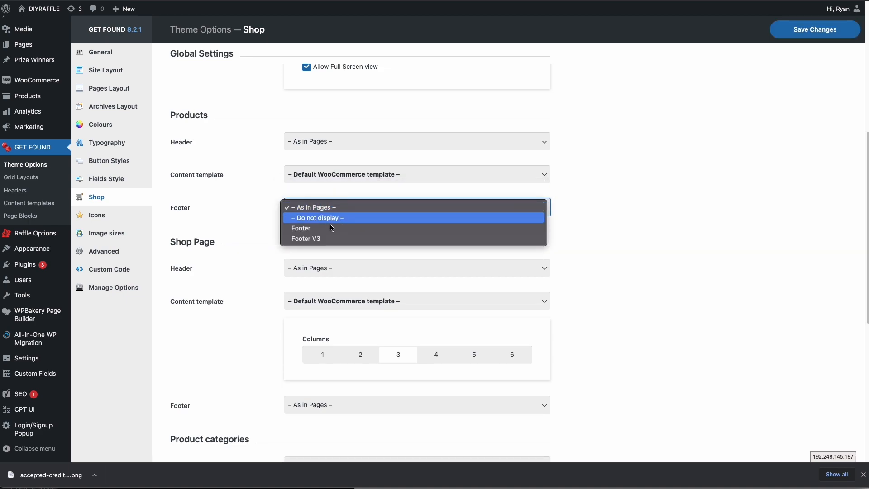
left_click(717, 186)
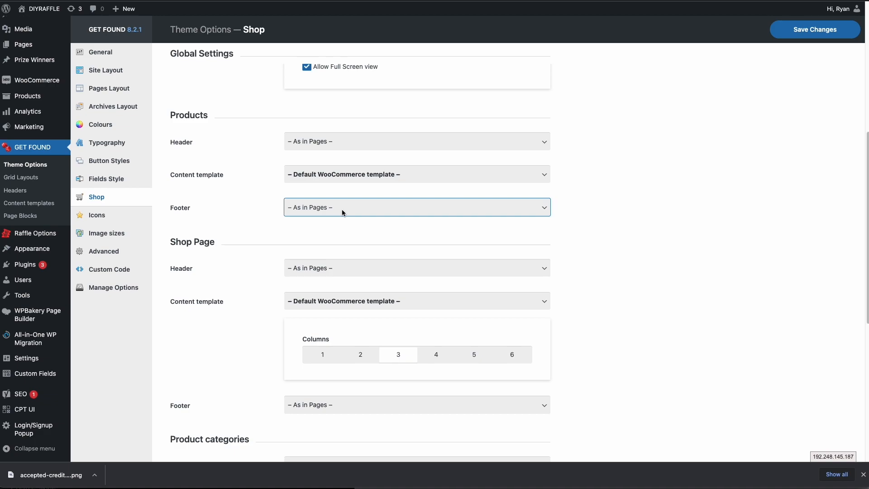
scroll(694, 202, "up", 3)
left_click(787, 33)
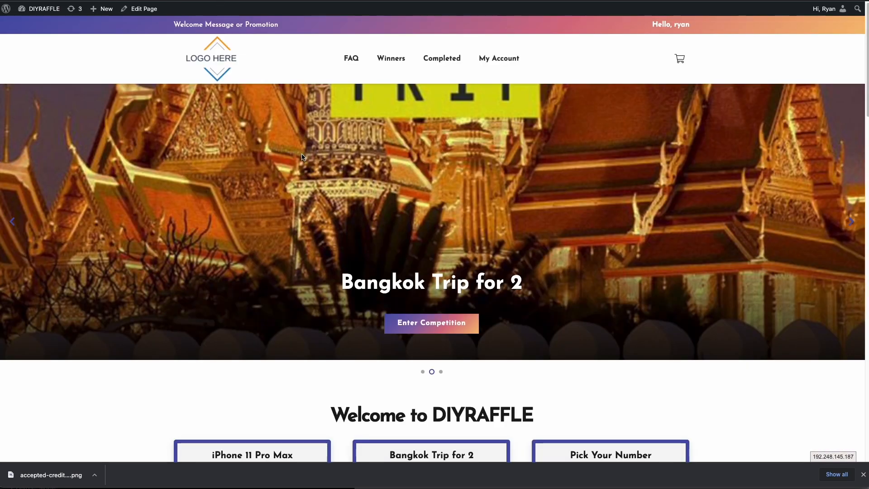
Open the iPhone 11 Pro Max competition and read the address placeholder in its postal entry route popup.
scroll(316, 145, "down", 7)
left_click(269, 174)
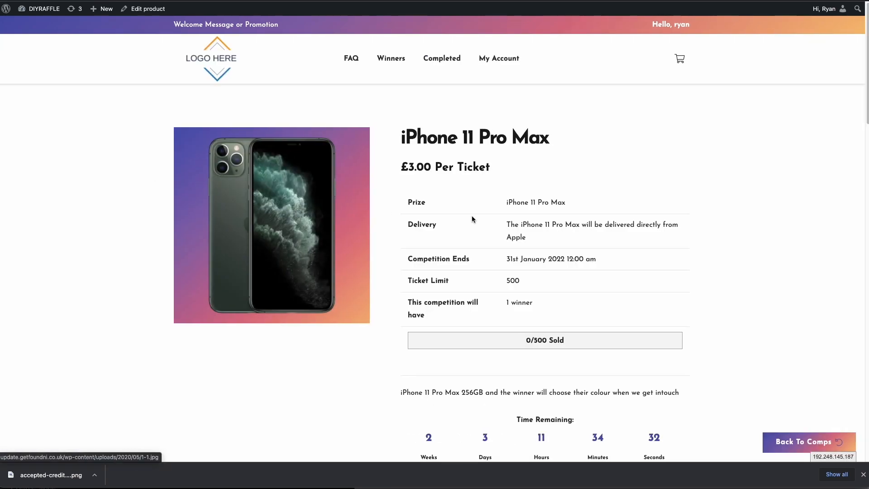
scroll(462, 219, "down", 8)
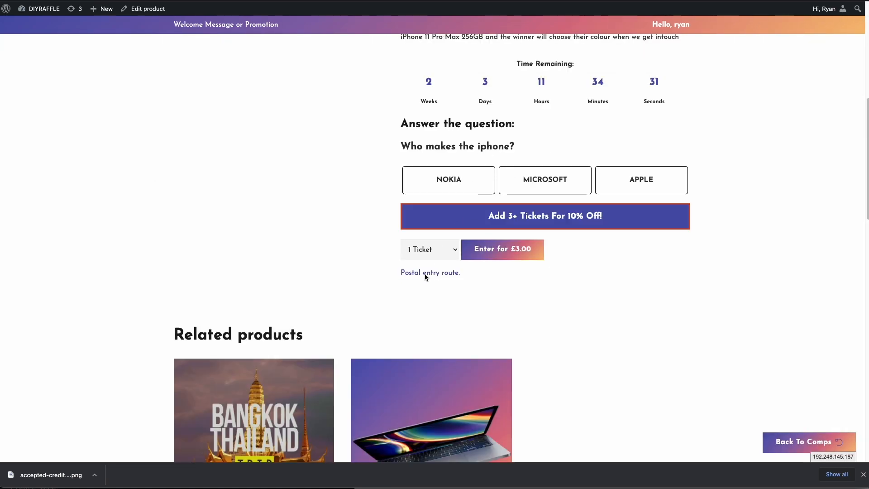
left_click(424, 273)
left_click_drag(419, 179, 479, 178)
left_click(428, 181)
left_click_drag(419, 179, 481, 182)
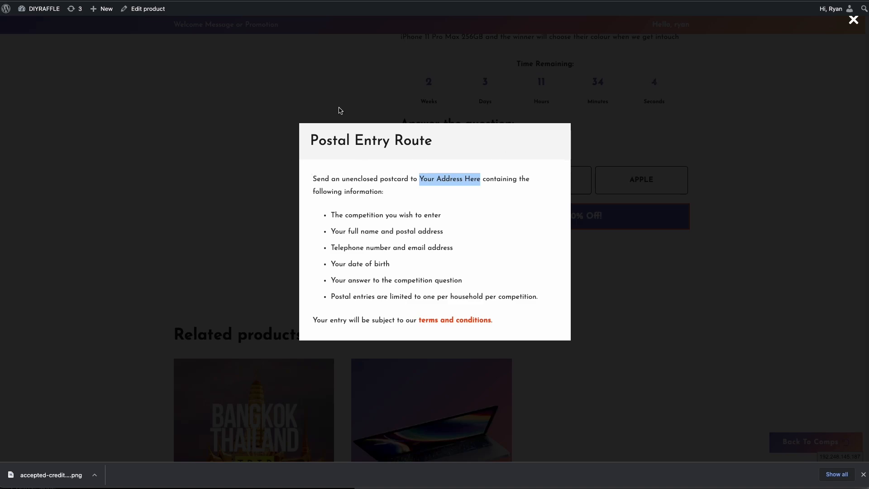
left_click(698, 273)
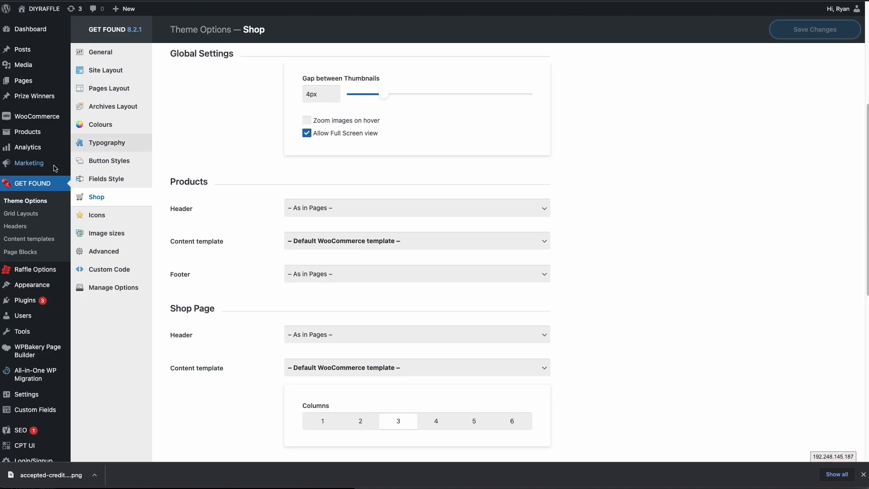
Clear the Postal Entry Address in the Raffle Options, save the update and reload the iPhone 11 Pro Max competition page.
left_click(40, 272)
left_click(175, 107)
key("super+a")
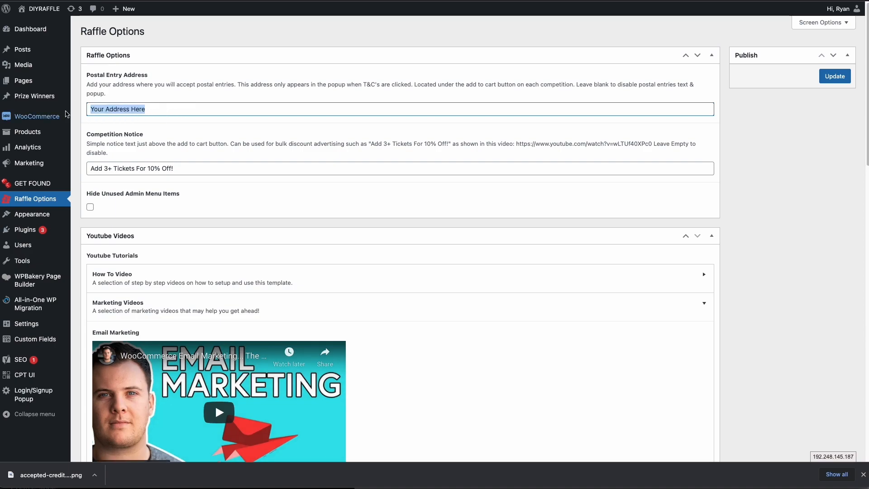
key("BackSpace")
mouse_move(68, 114)
left_click(831, 78)
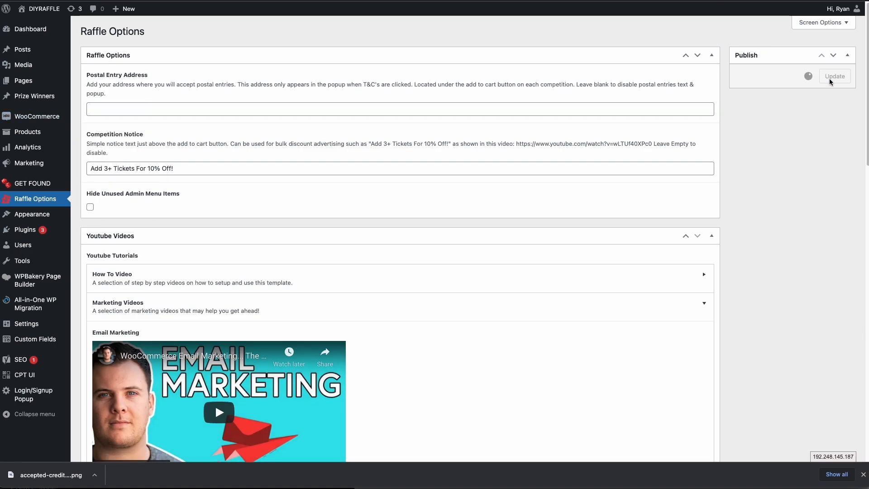
key("ctrl+Tab")
key("super+r")
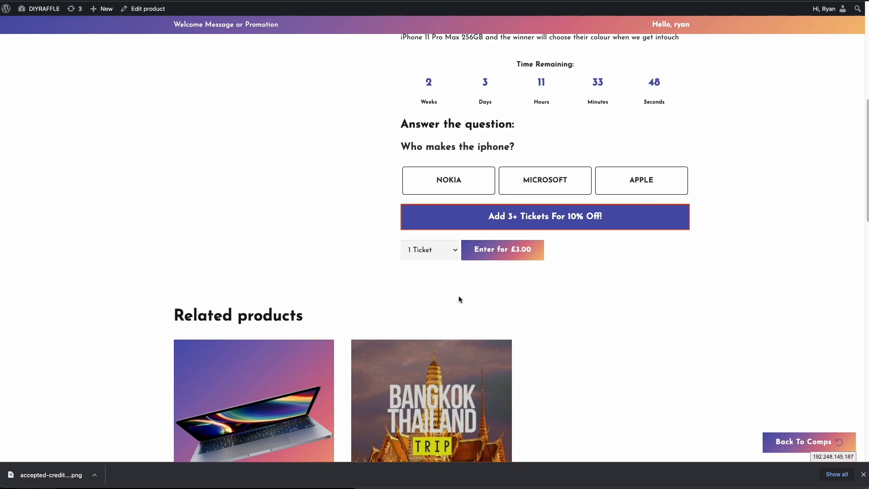
Review the "User Friendly Login and Register before checkout" item in the Whats New list.
left_click(86, 1)
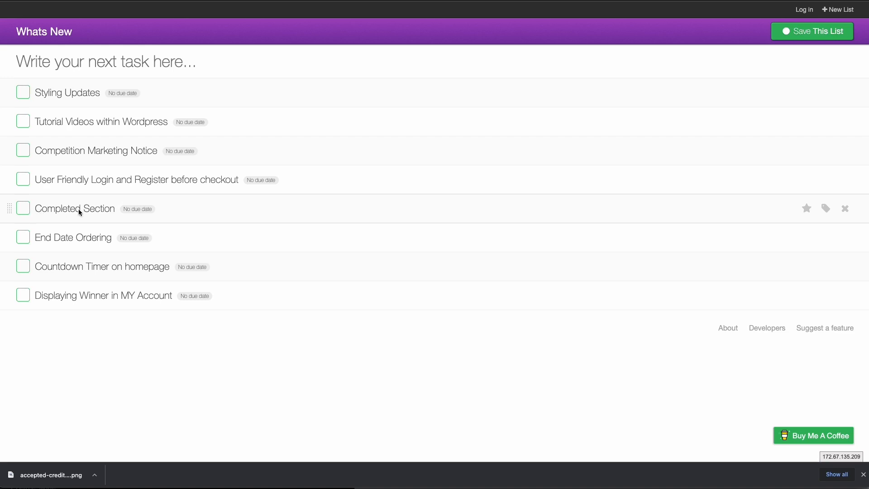
left_click_drag(35, 180, 231, 184)
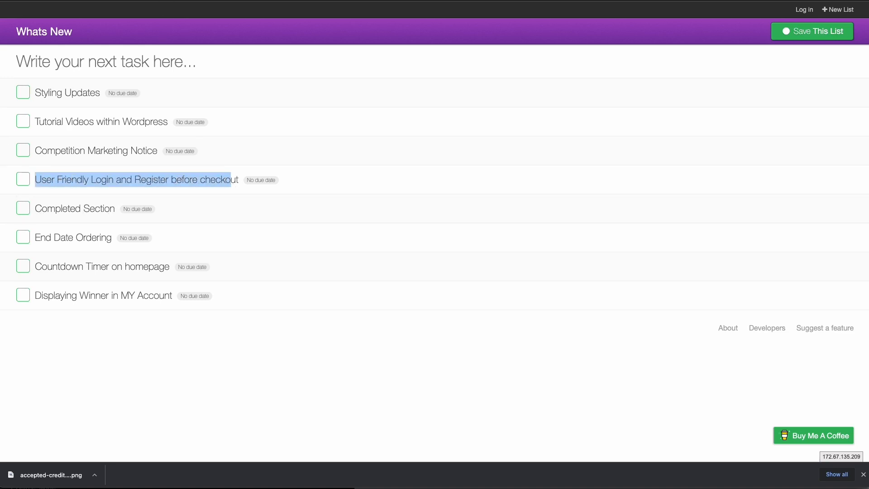
left_click(67, 181)
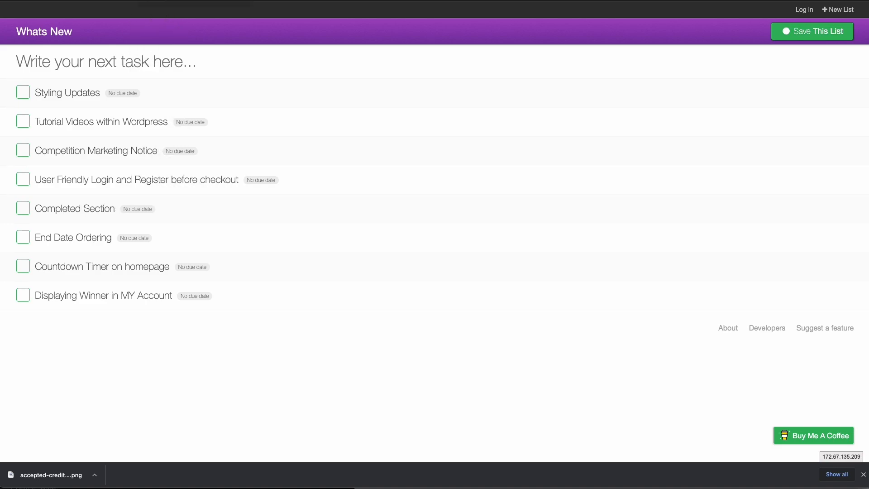
In WooCommerce's Accounts & Privacy settings, disable customer account creation during checkout and save the changes.
key("ctrl+Tab")
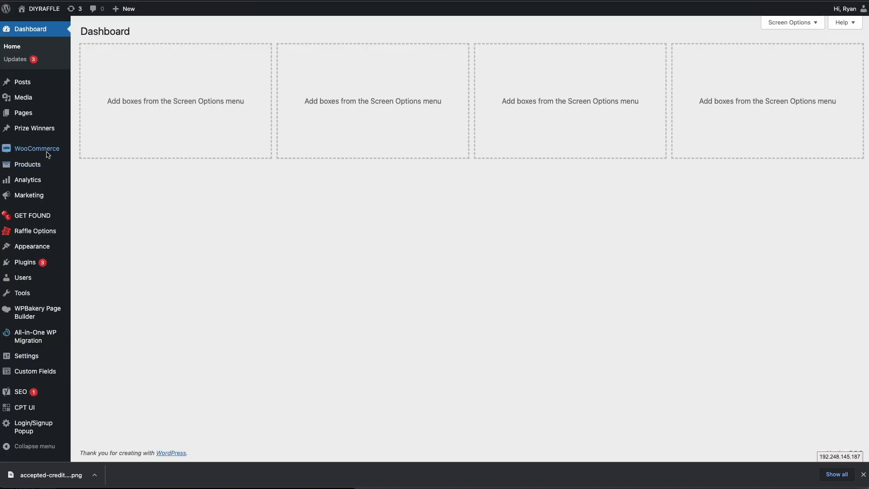
mouse_move(27, 151)
left_click(90, 214)
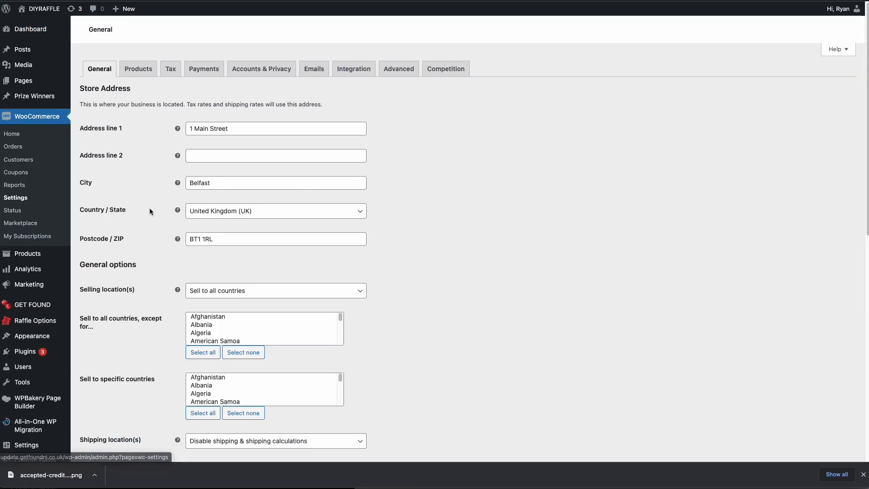
left_click(262, 70)
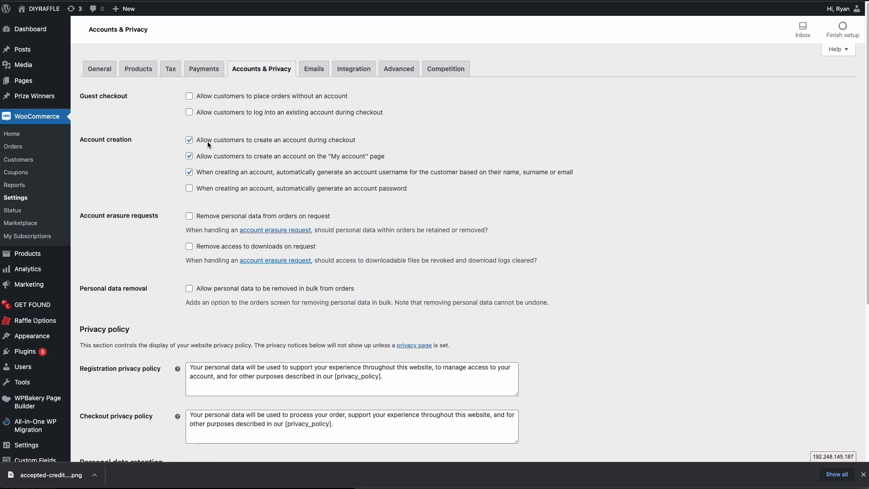
left_click(303, 140)
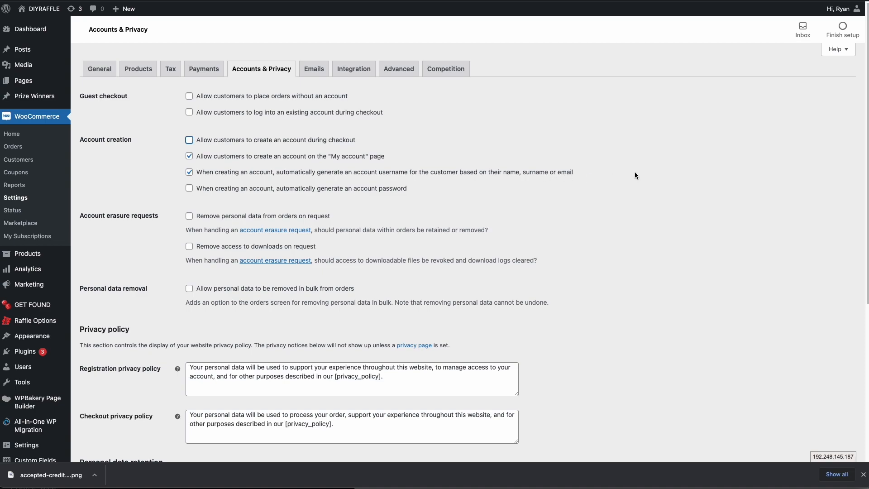
scroll(634, 175, "down", 5)
left_click(116, 411)
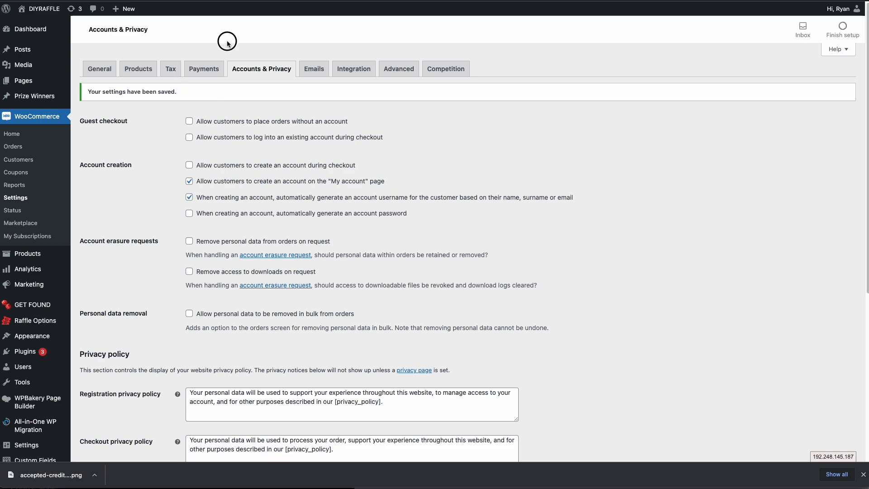
Log out of WordPress and open the iPhone 11 Pro Max competition on the live site as a guest.
mouse_move(841, 9)
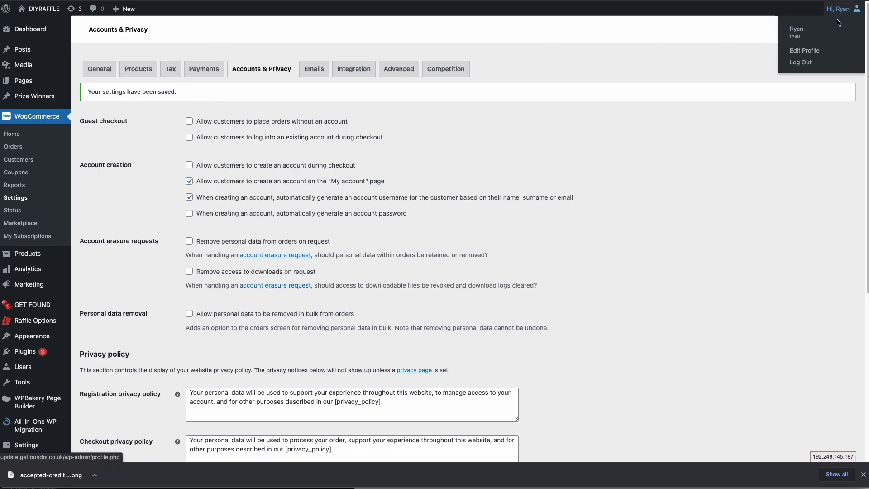
left_click(801, 63)
key("super+l")
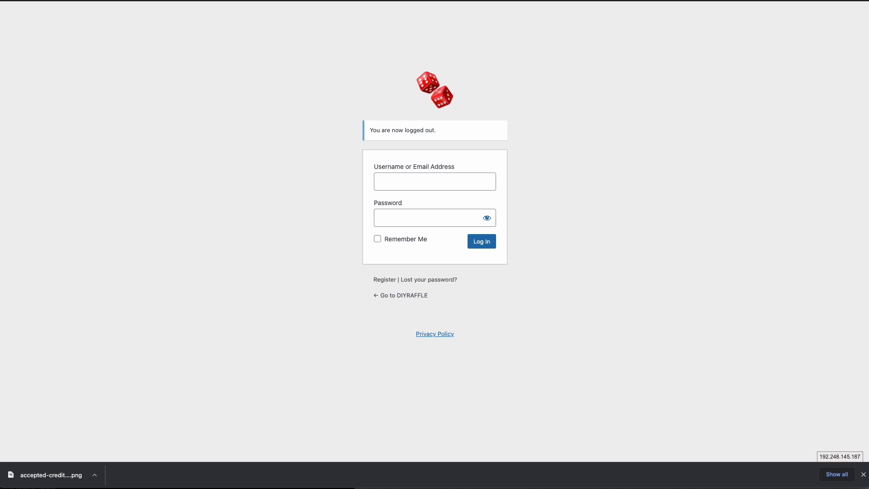
key("Return")
scroll(178, 214, "down", 6)
left_click(258, 221)
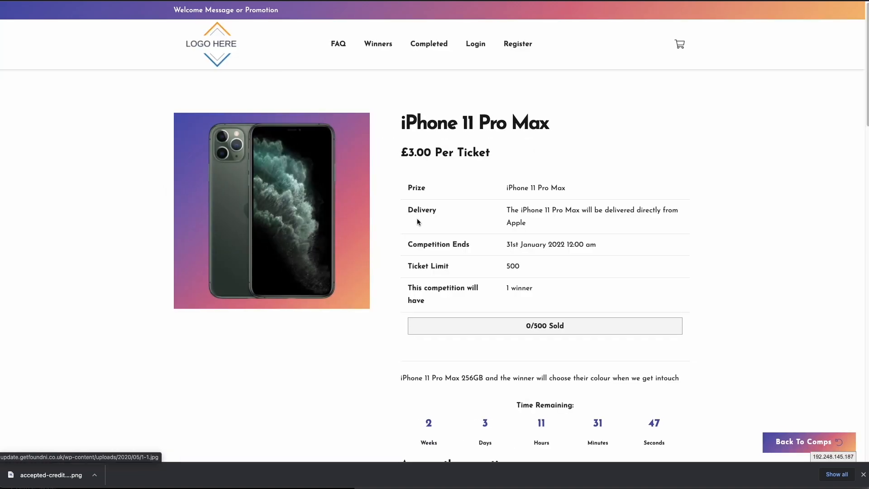
Enter the iPhone 11 Pro Max competition with one ticket and the answer Nokia, and proceed from the basket to checkout.
scroll(406, 219, "down", 5)
left_click(485, 349)
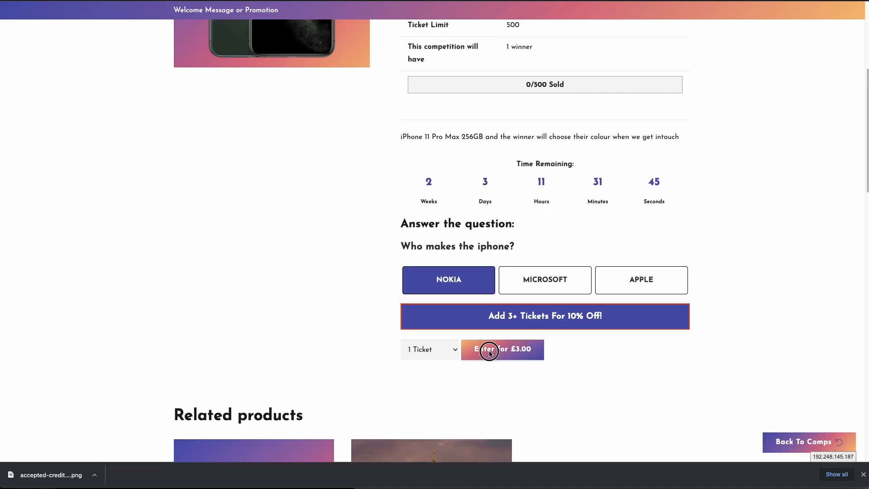
left_click(378, 126)
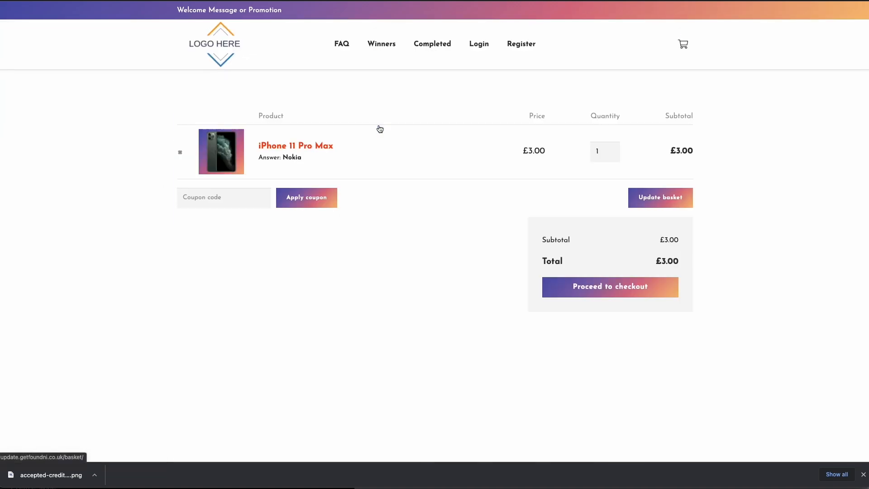
left_click(629, 287)
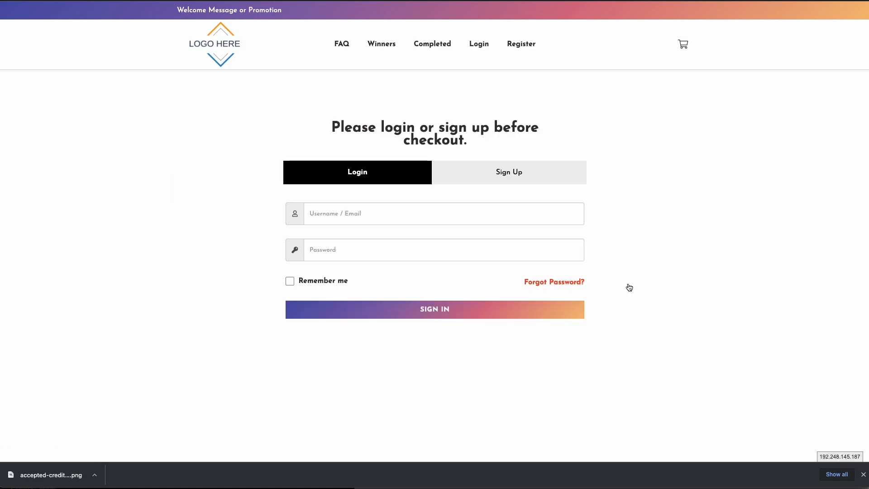
Look over the login prompt shown before checkout and view its Sign Up form.
left_click_drag(332, 130, 476, 141)
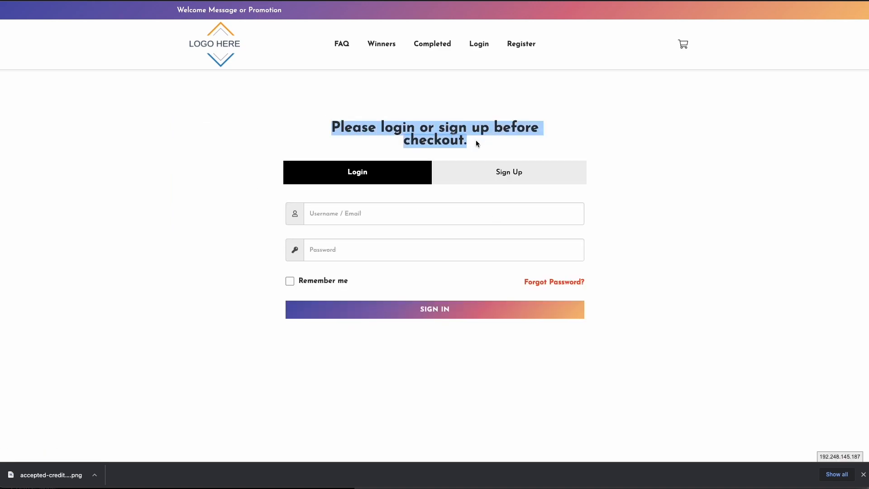
left_click(477, 142)
left_click(346, 219)
left_click(622, 191)
left_click(495, 174)
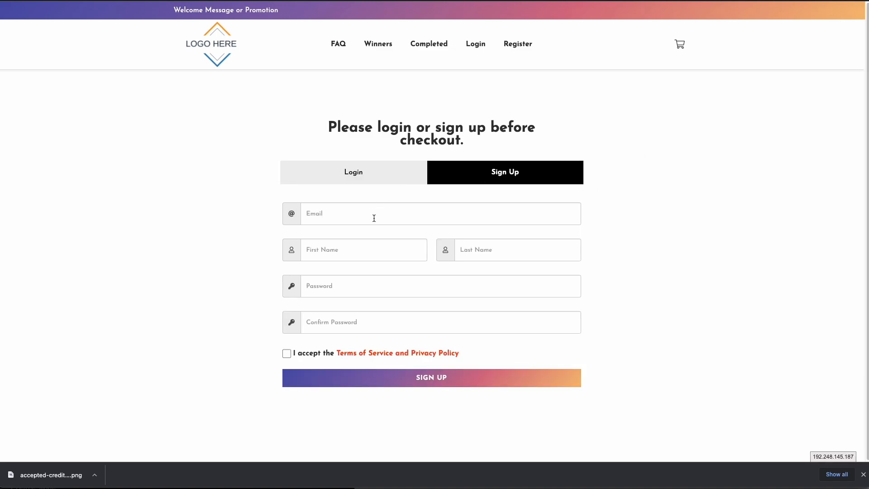